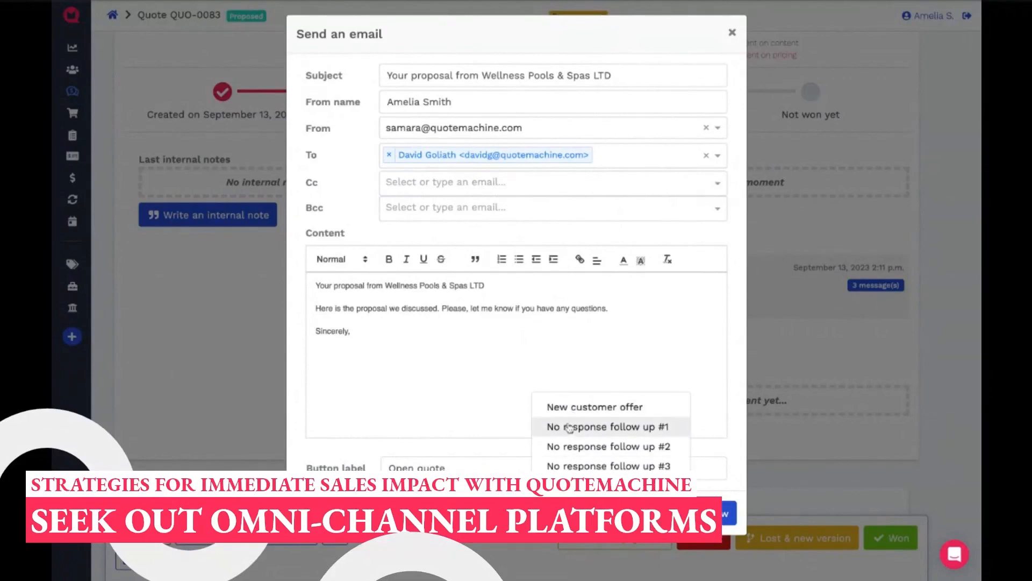
# - Fill the email with the "No response follow up #1" template, add the sender's name below "Sincerely," and send it
pyautogui.click(570, 427)
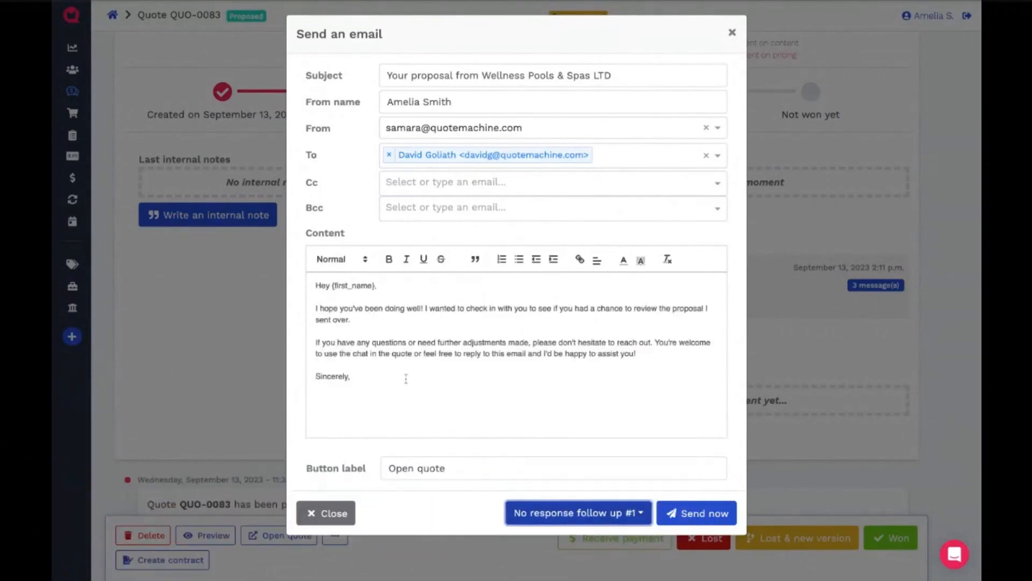
pyautogui.hotkey('ctrl', 'a')
pyautogui.click(327, 276)
pyautogui.moveTo(332, 286); pyautogui.dragTo(362, 287)
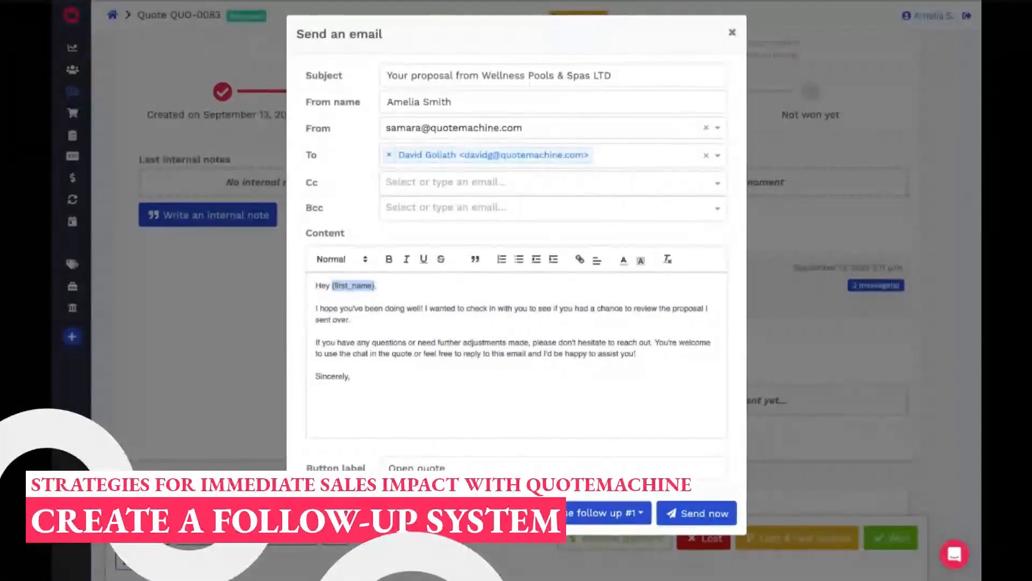
pyautogui.click(659, 378)
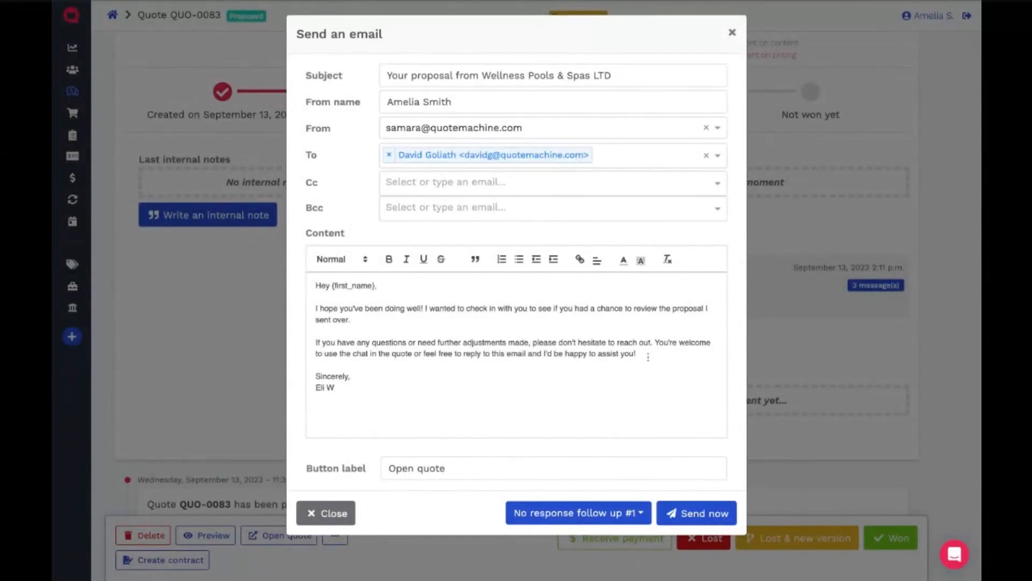
pyautogui.click(683, 513)
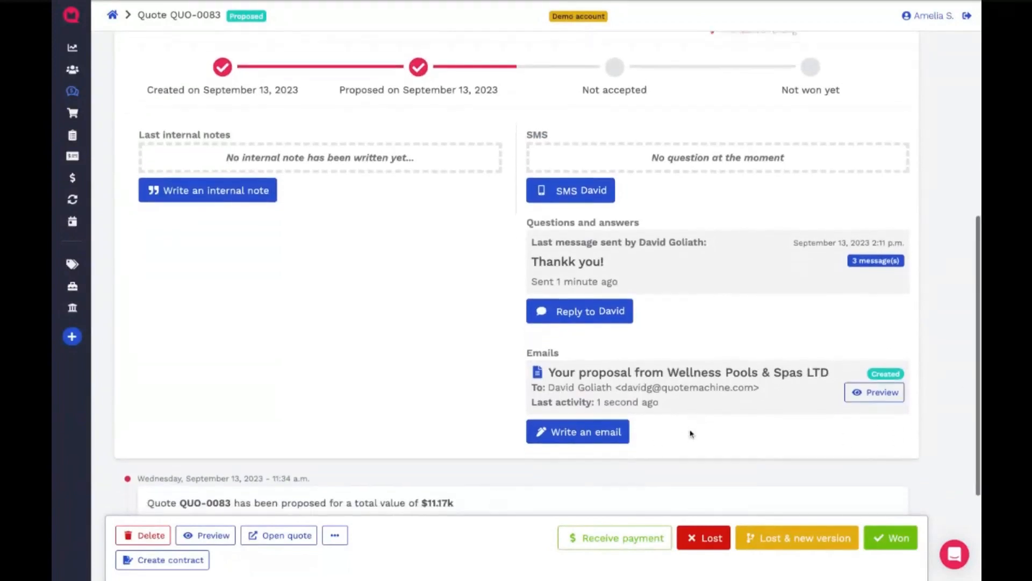
# - Preview the sent proposal email, check the customer's first name in the greeting, and close the preview
pyautogui.click(872, 383)
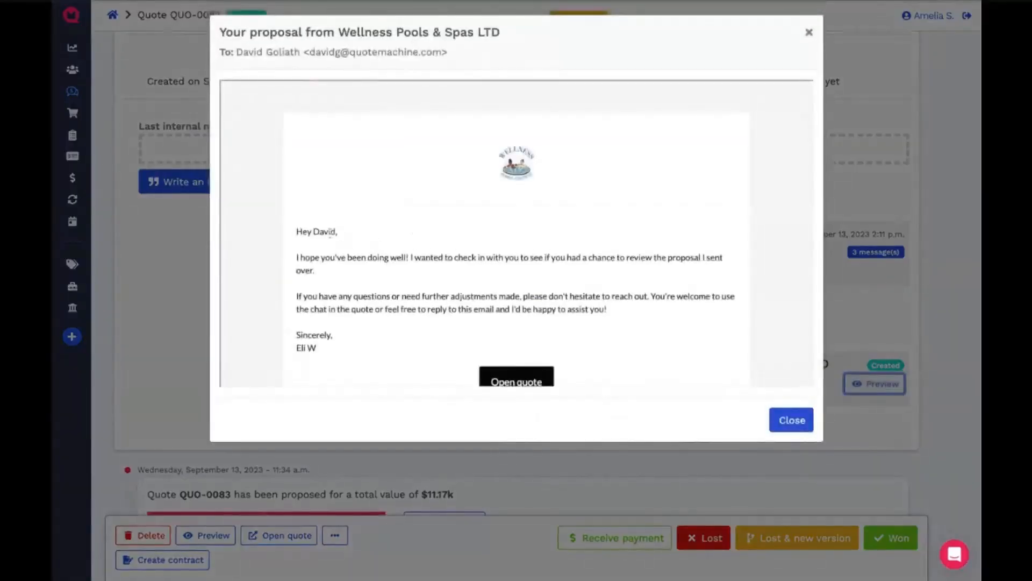
pyautogui.doubleClick(322, 232)
pyautogui.click(330, 307)
pyautogui.scroll(-1, 448, 312)
pyautogui.click(801, 424)
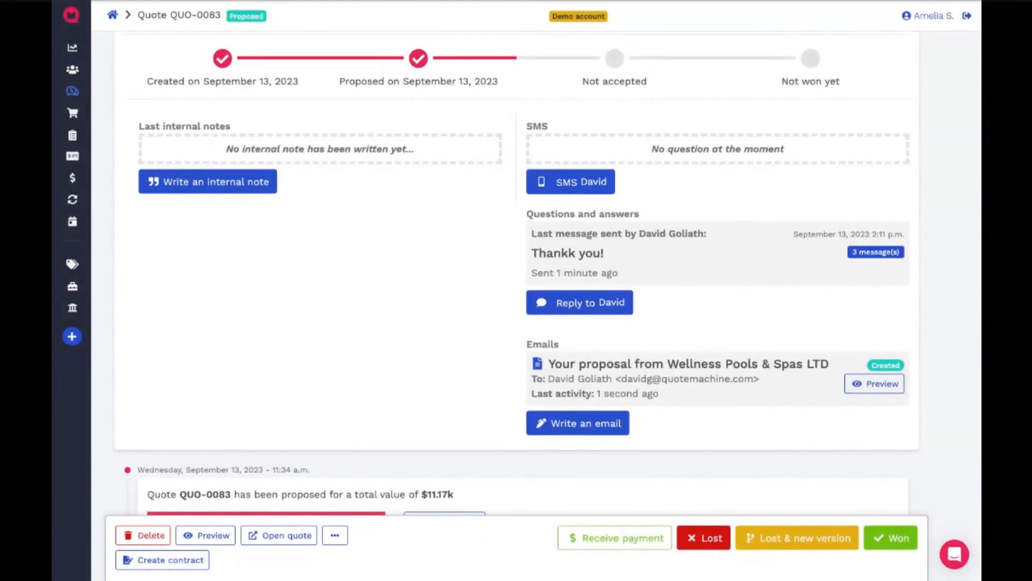
# - Open quote QUO-0083 in edit mode, review its pricing table groups from Hot Tub Model to Recommended Add-Ons, and leave edit mode
pyautogui.scroll(3, 718, 302)
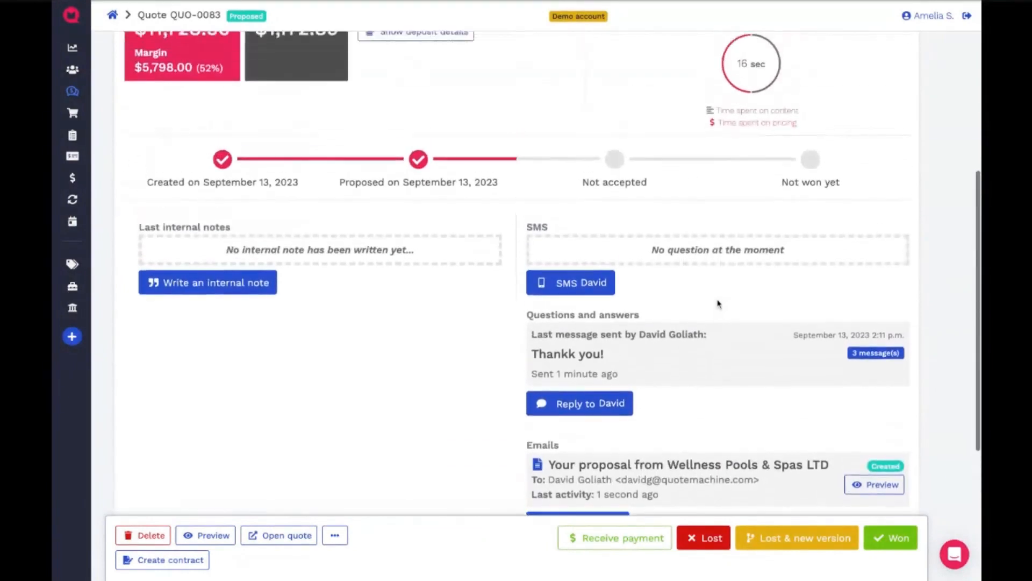
pyautogui.scroll(1, 718, 303)
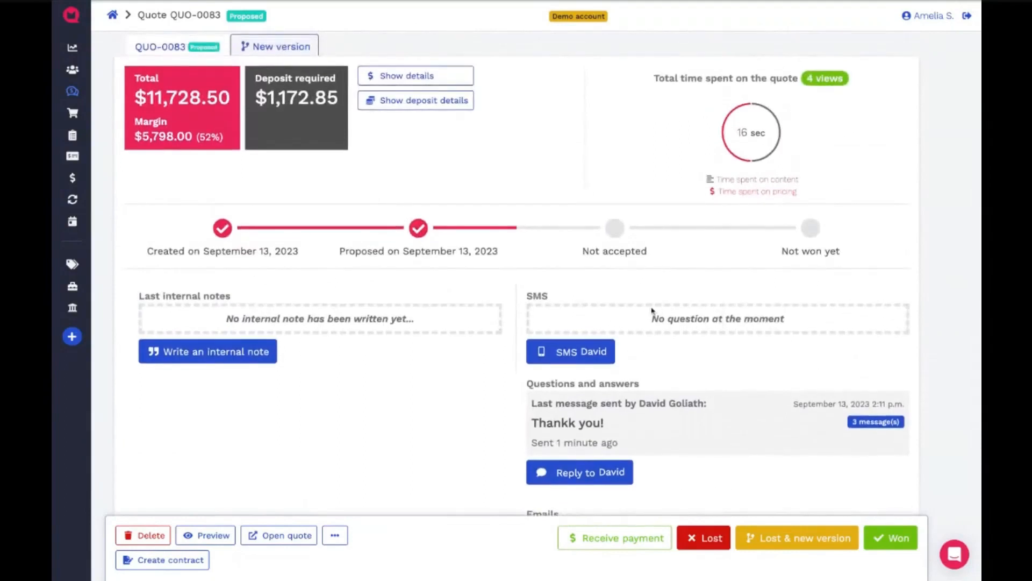
pyautogui.click(335, 535)
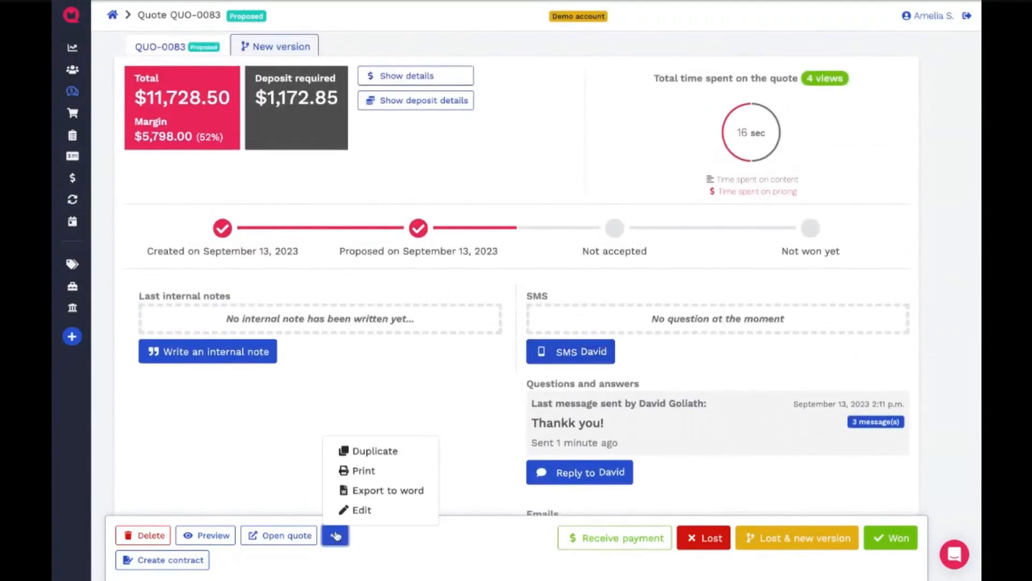
pyautogui.click(371, 512)
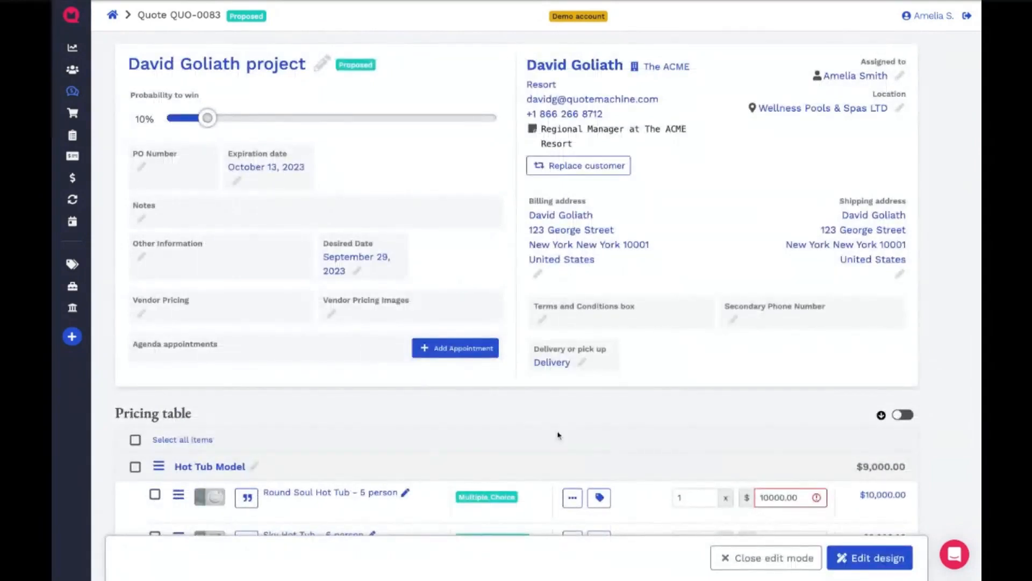
pyautogui.scroll(-1, 557, 435)
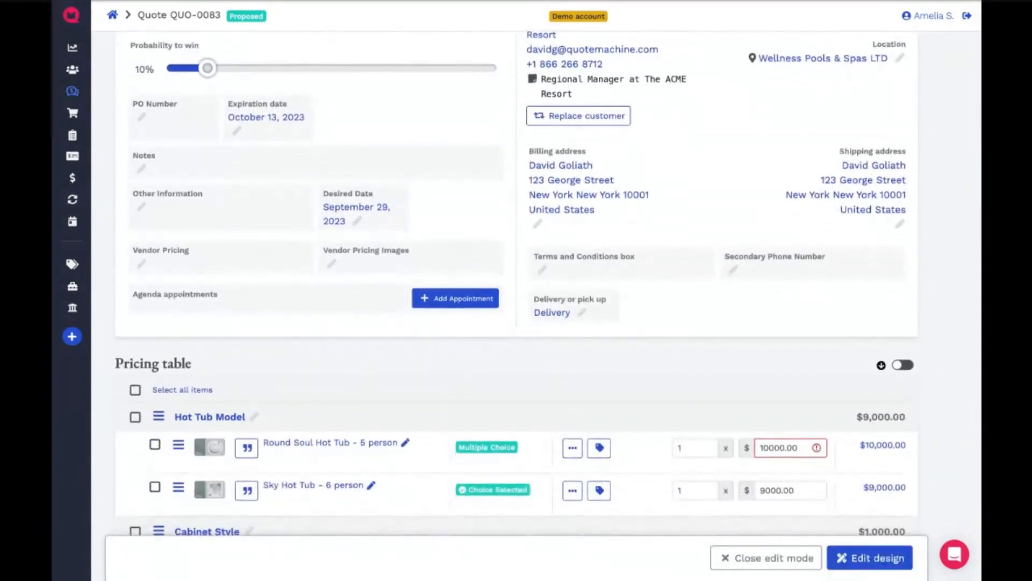
pyautogui.scroll(-4, 547, 282)
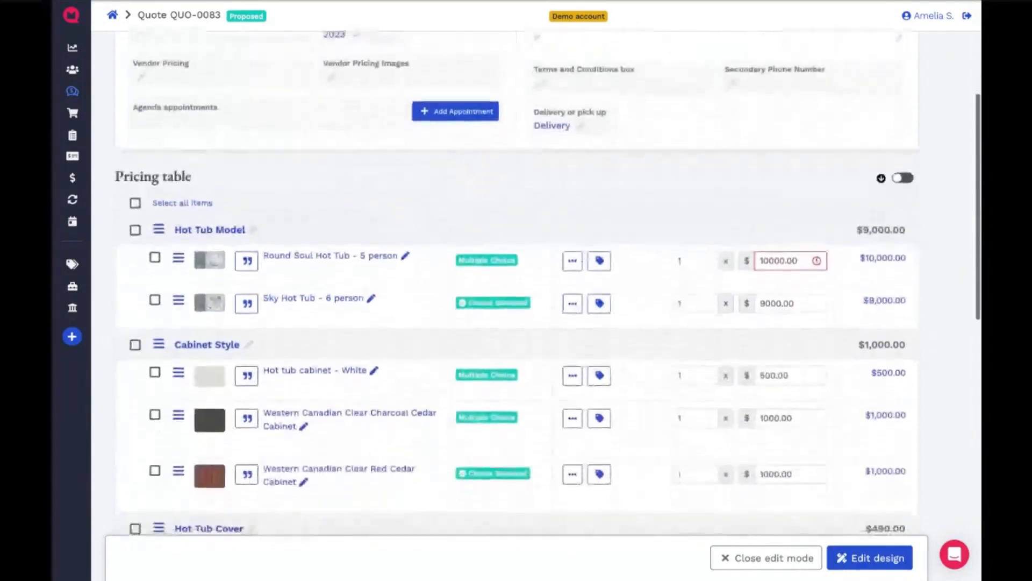
pyautogui.scroll(-1, 547, 282)
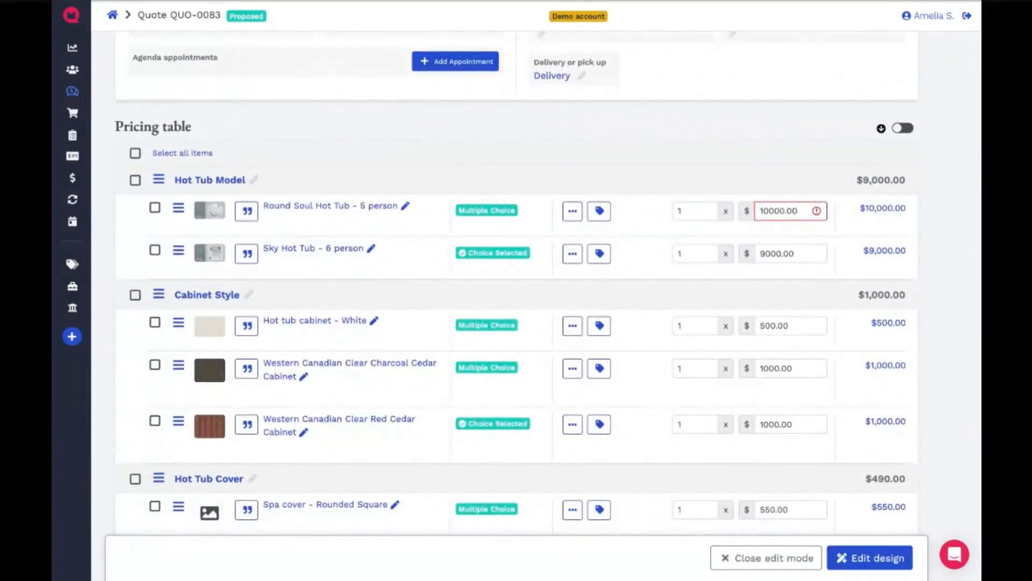
pyautogui.scroll(-2, 548, 282)
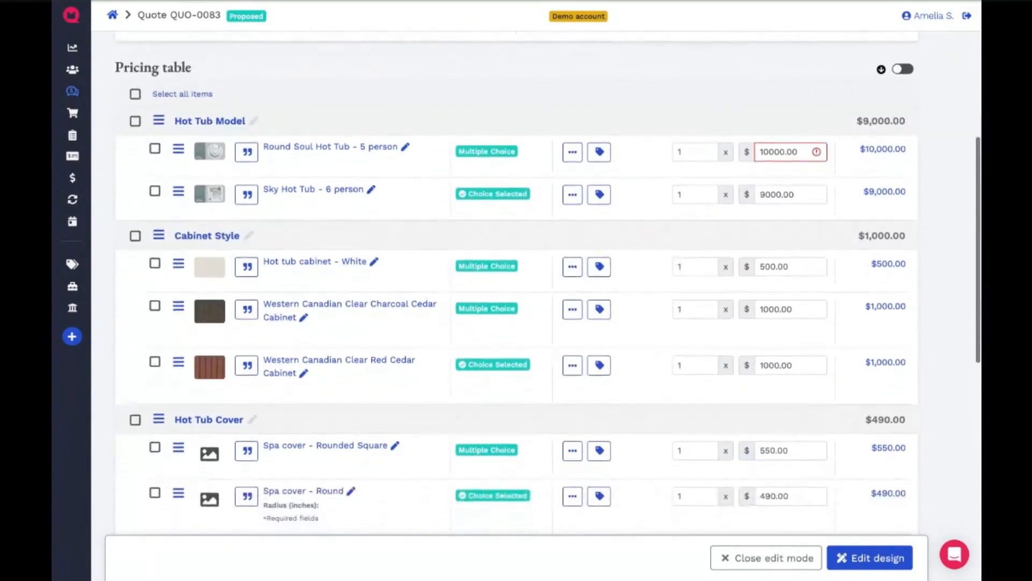
pyautogui.scroll(-1, 537, 421)
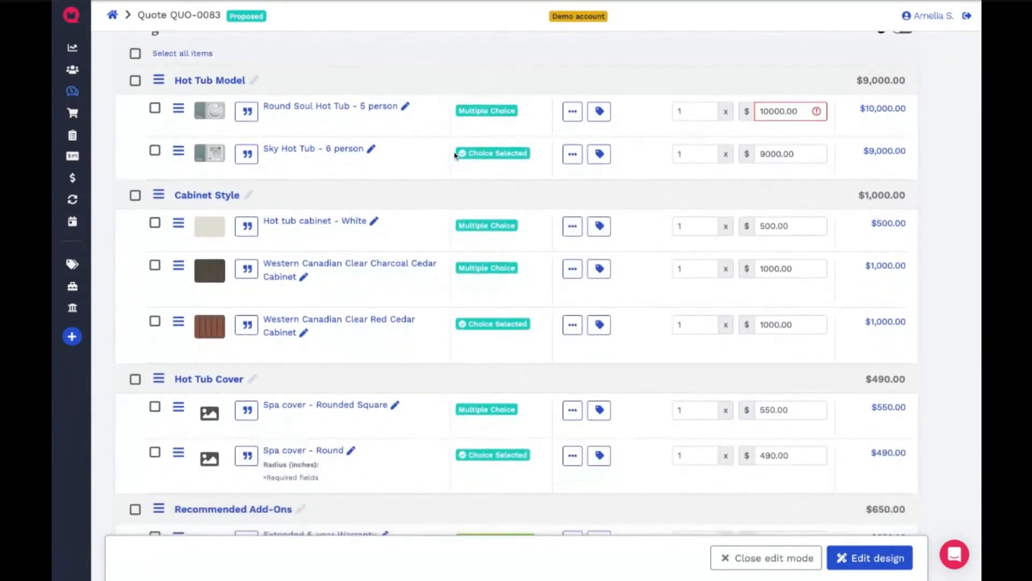
pyautogui.click(754, 559)
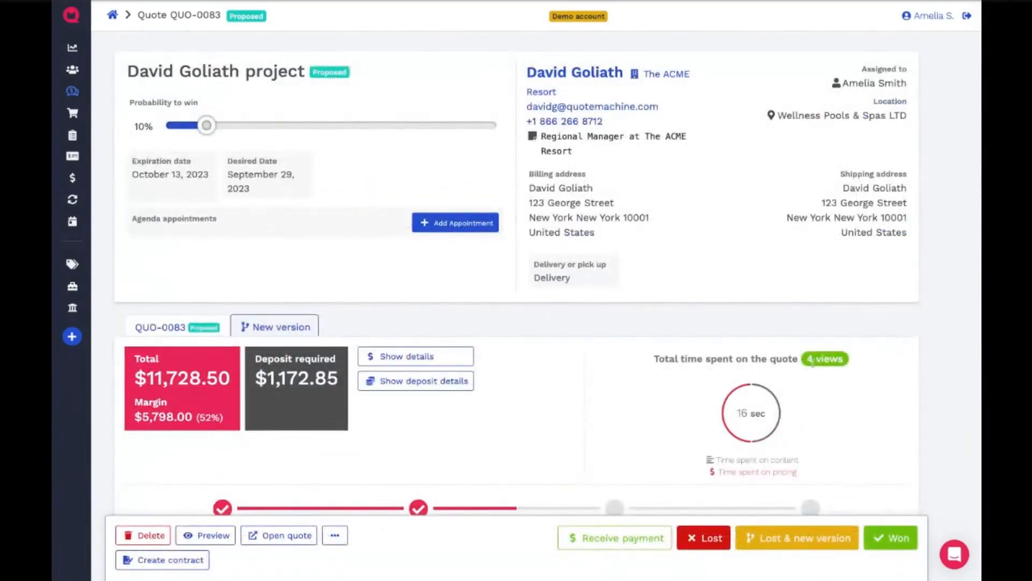
# - Reopen quote QUO-0083 in edit mode
pyautogui.scroll(-2, 630, 416)
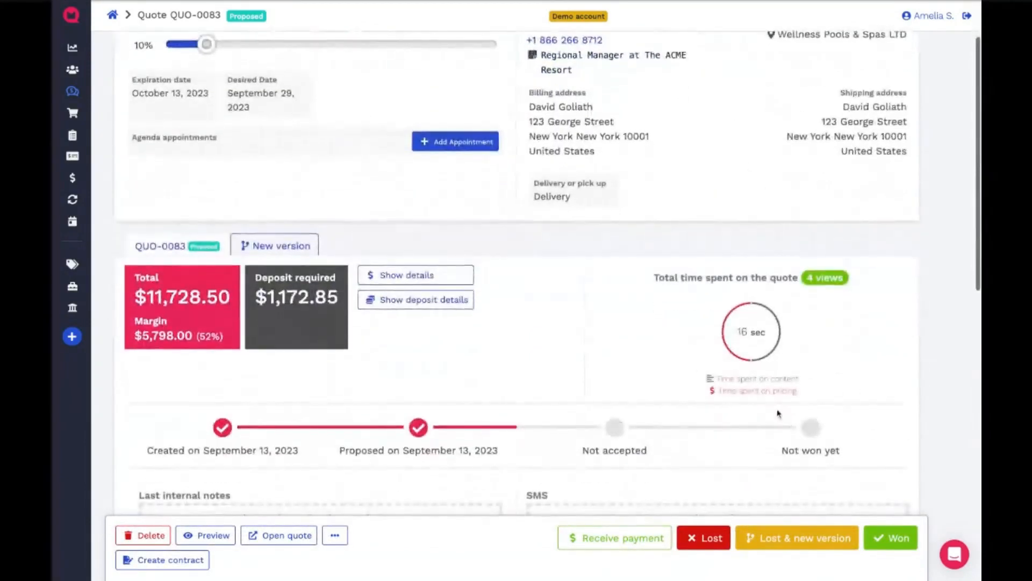
pyautogui.click(335, 537)
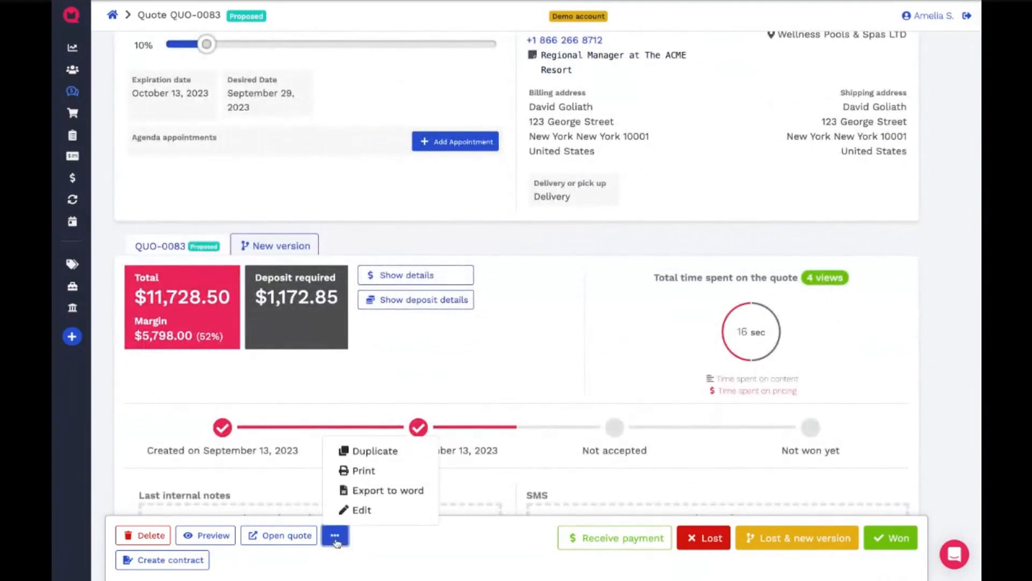
pyautogui.click(335, 538)
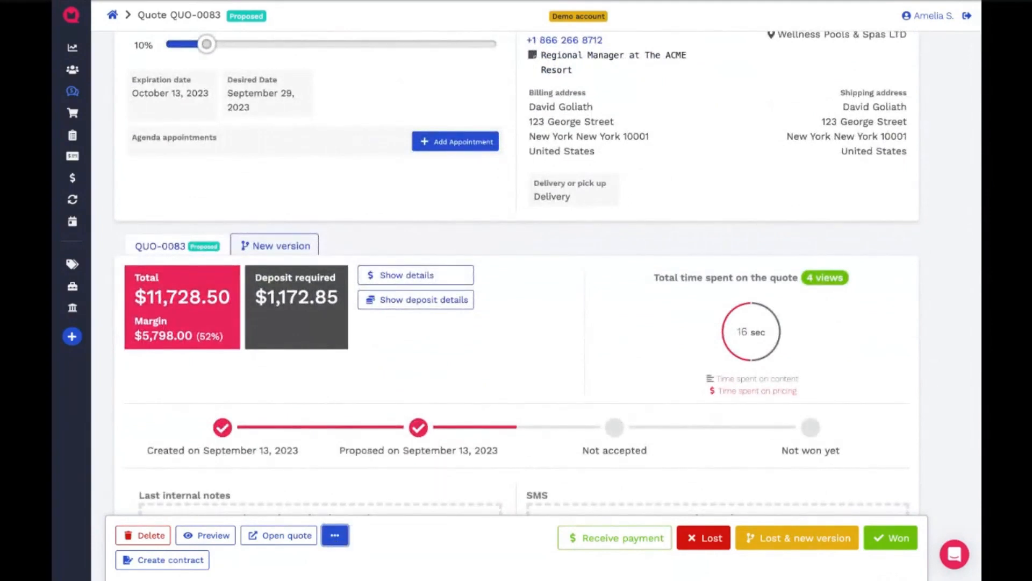
pyautogui.click(335, 535)
pyautogui.click(347, 512)
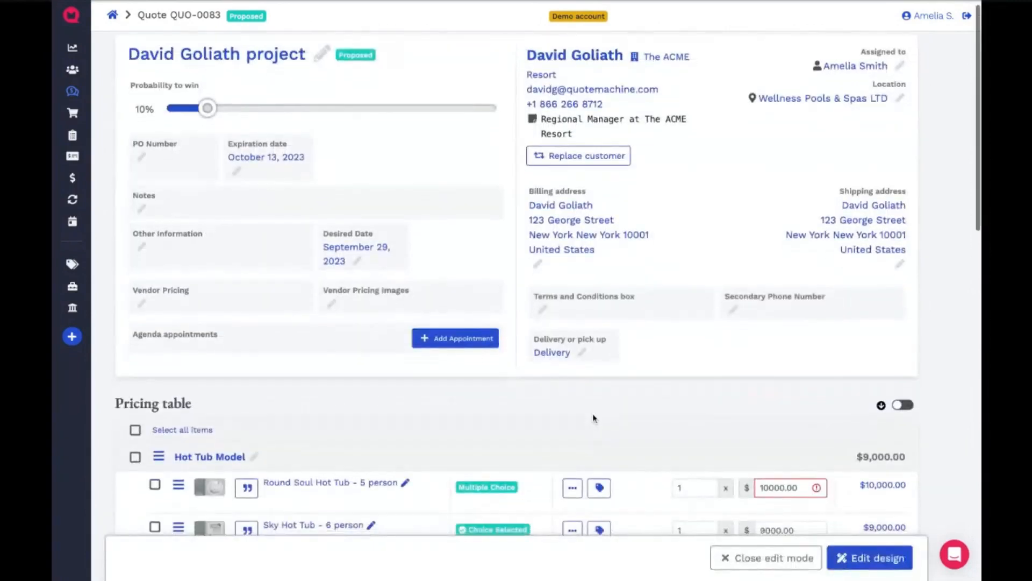
# - Apply a 5% discount to the Sky Hot Tub - 6 person item in the pricing table
pyautogui.scroll(-2, 593, 415)
pyautogui.scroll(-10, 593, 418)
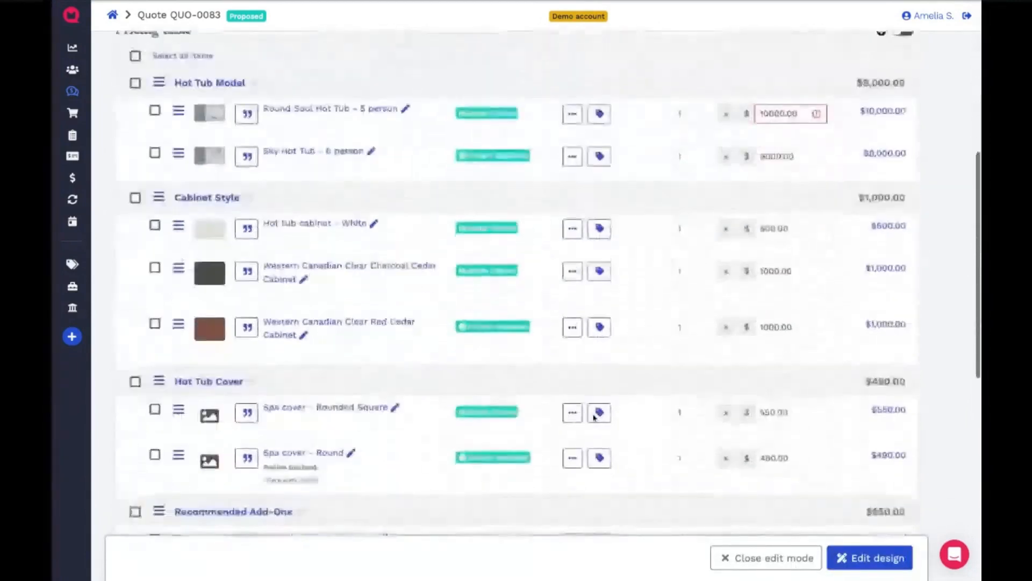
pyautogui.scroll(-1, 516, 291)
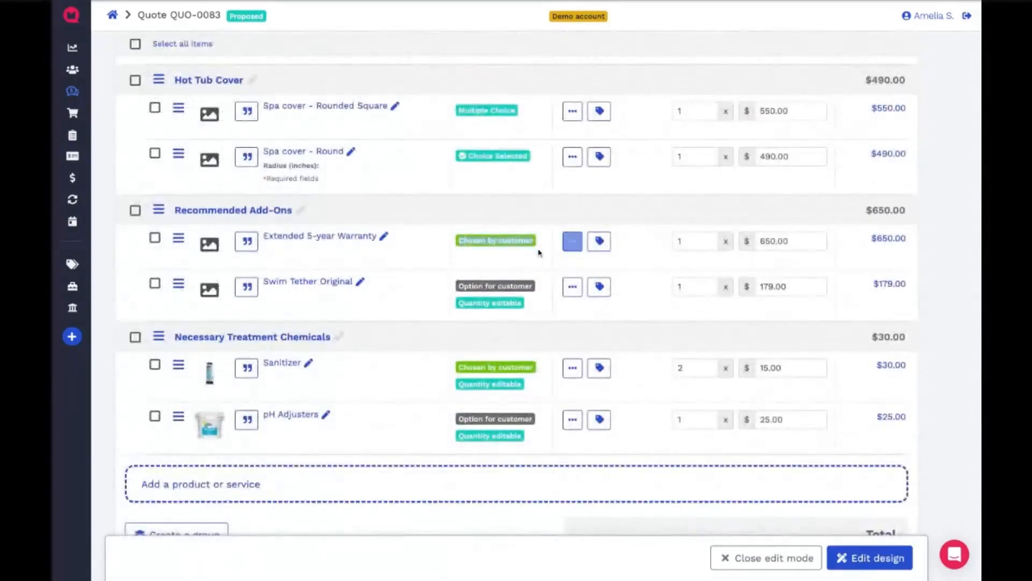
pyautogui.scroll(8, 538, 252)
pyautogui.scroll(-1, 541, 250)
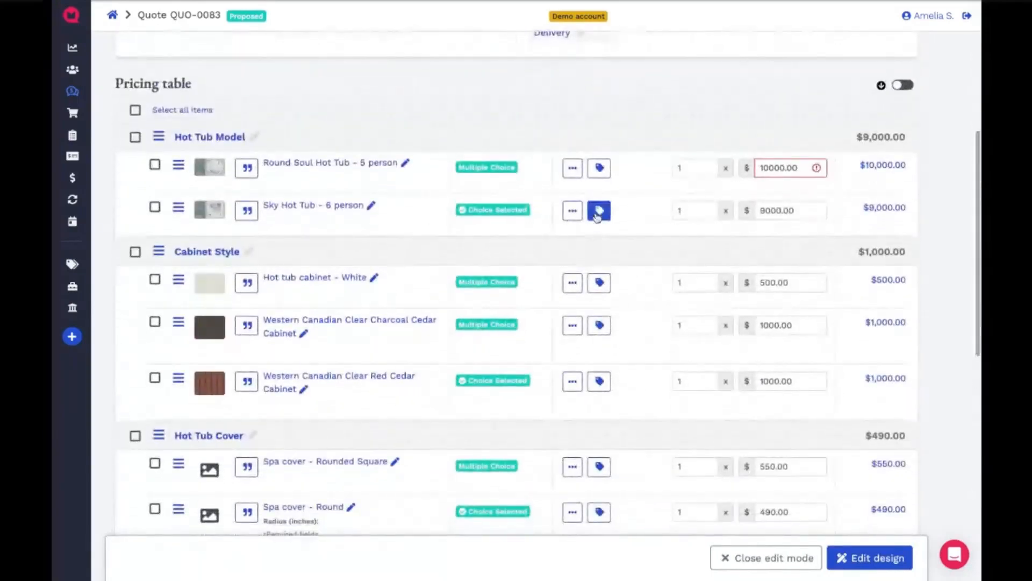
pyautogui.click(599, 210)
pyautogui.click(608, 247)
pyautogui.write('5')
pyautogui.click(638, 303)
# - Find the Shock Treatment product with "shock" and add one unit to the Necessary Treatment Chemicals group
pyautogui.scroll(-1, 495, 370)
pyautogui.scroll(-7, 496, 371)
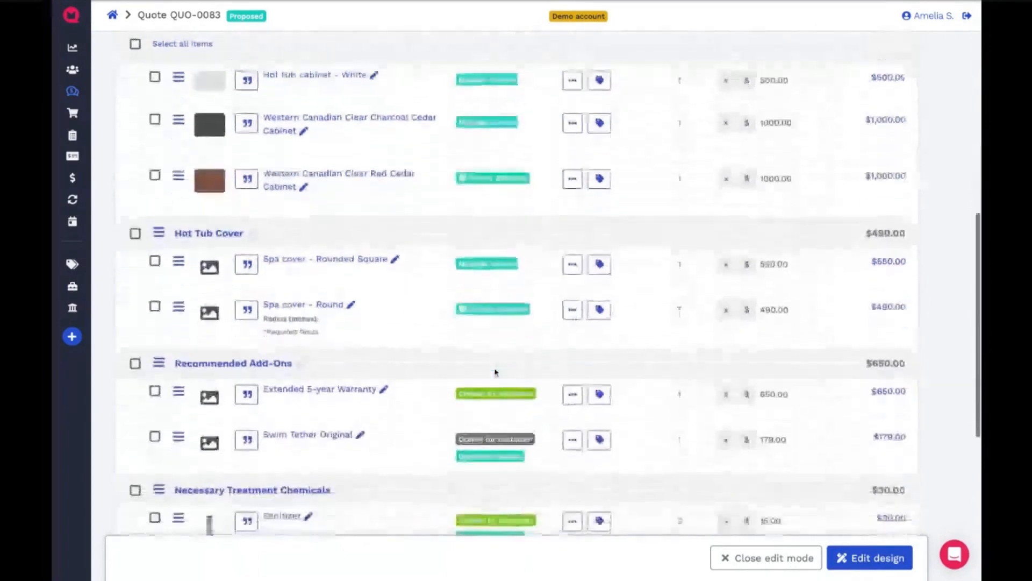
pyautogui.click(456, 453)
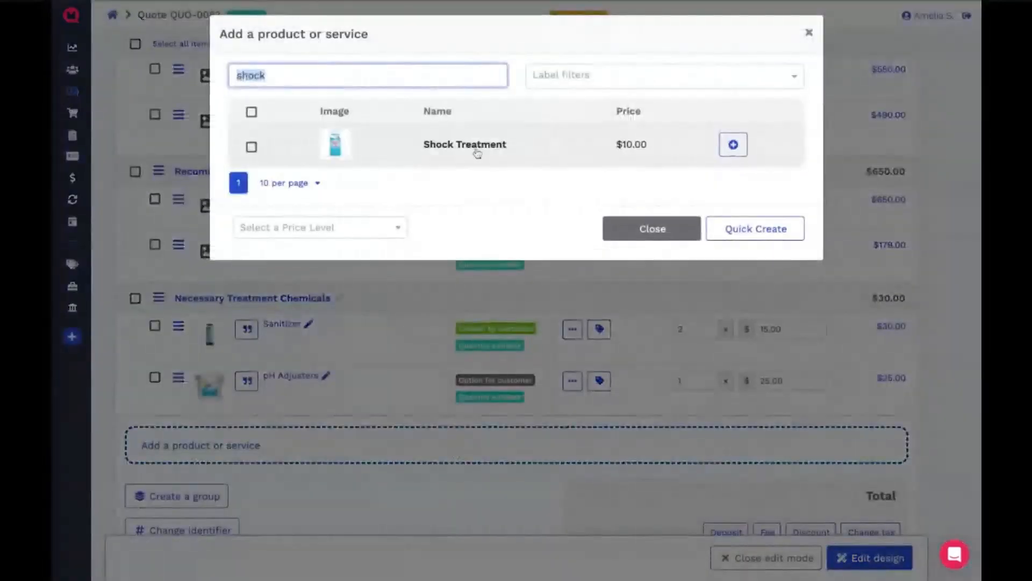
pyautogui.click(478, 153)
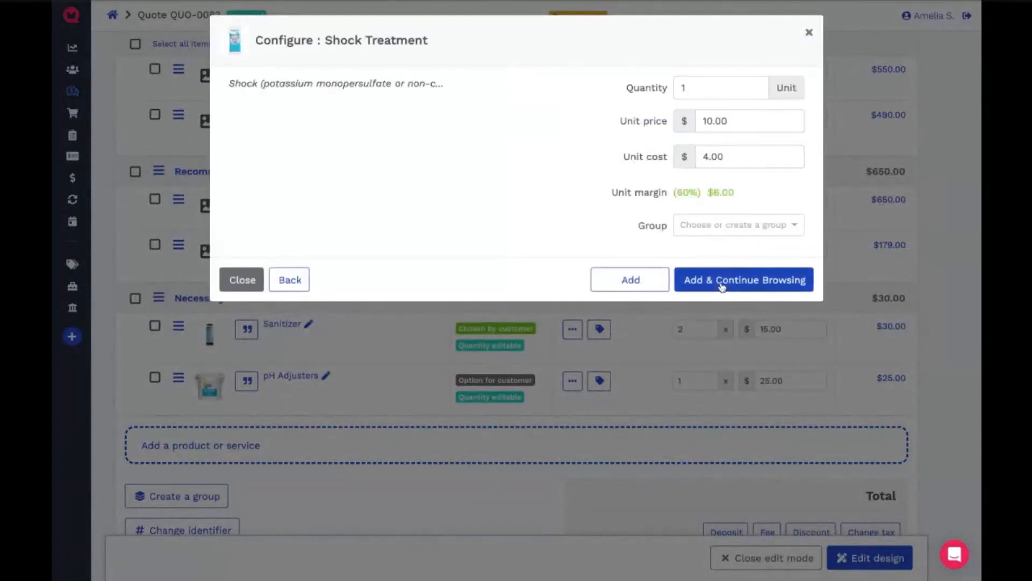
pyautogui.click(721, 281)
pyautogui.click(712, 346)
pyautogui.click(647, 284)
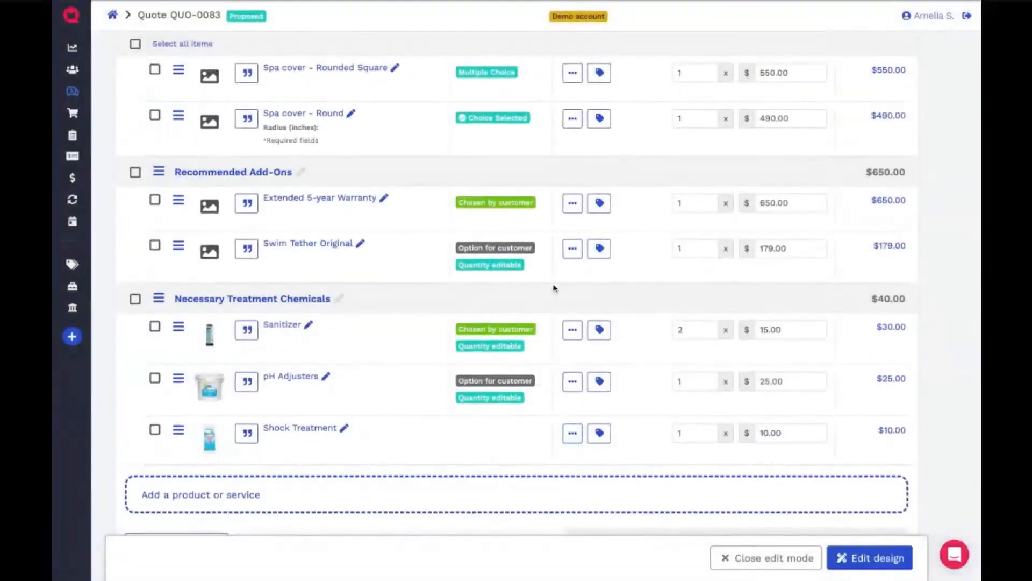
# - Mark the Shock Treatment item as Included in the quote
pyautogui.scroll(6, 554, 287)
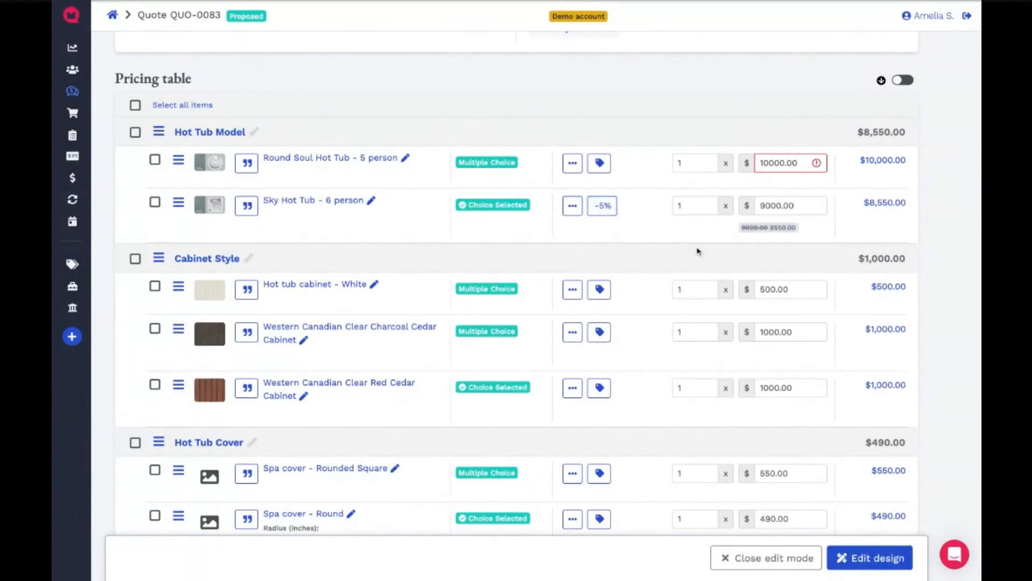
pyautogui.scroll(-7, 547, 295)
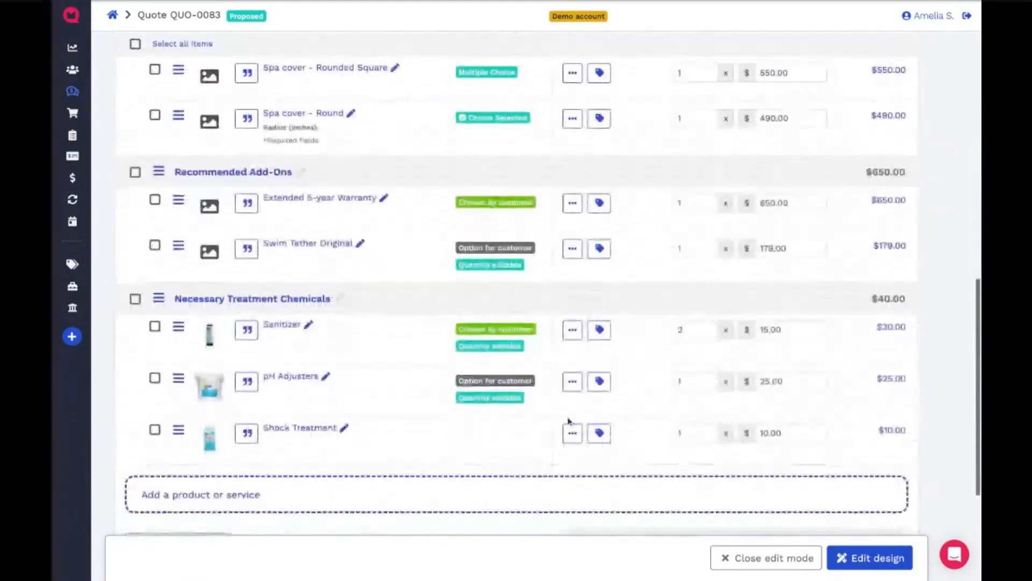
pyautogui.click(572, 432)
pyautogui.click(578, 432)
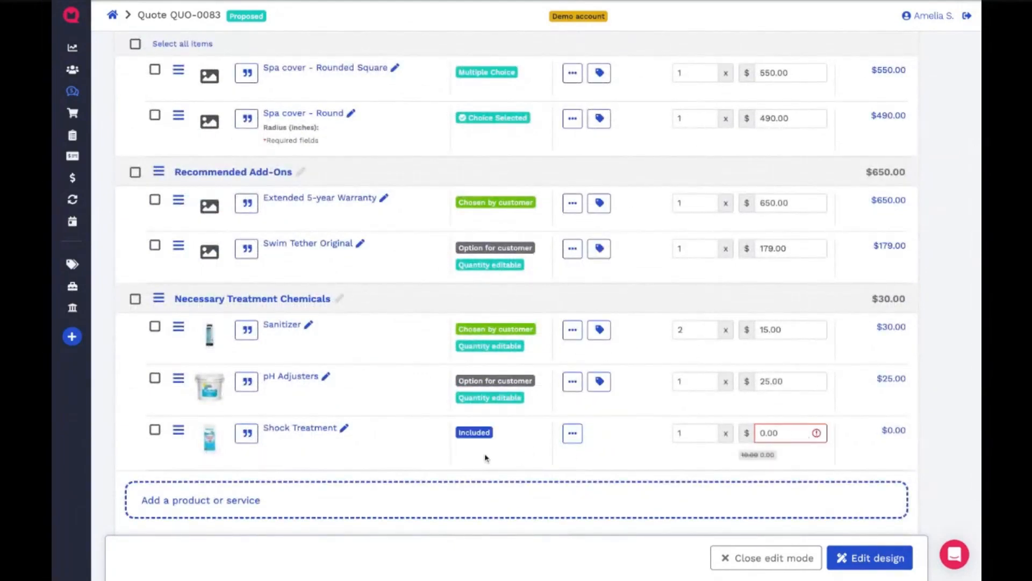
# - Turn on the lowest-price display for the pricing table and review the figures shown beneath the item totals
pyautogui.scroll(8, 486, 458)
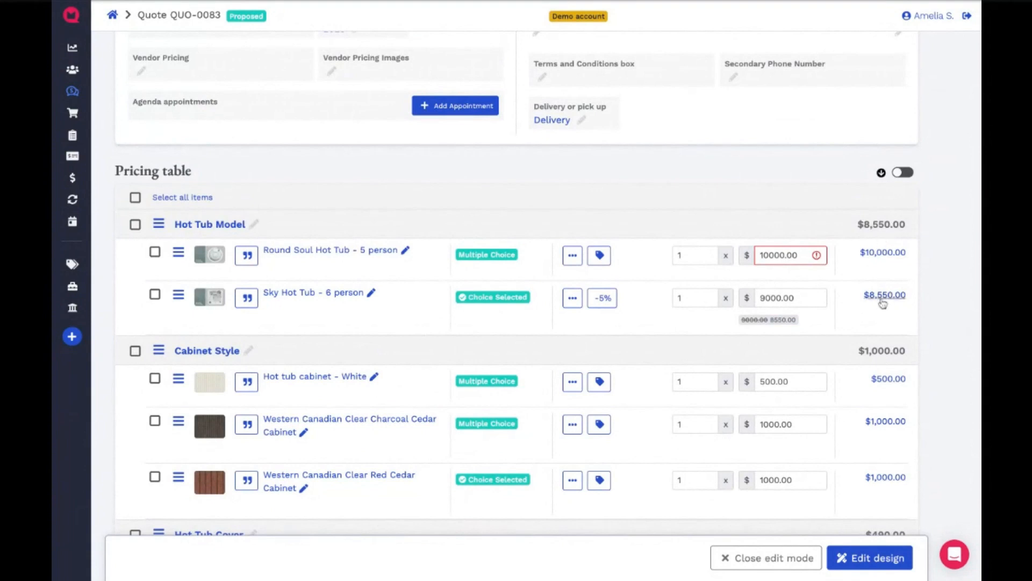
pyautogui.click(902, 172)
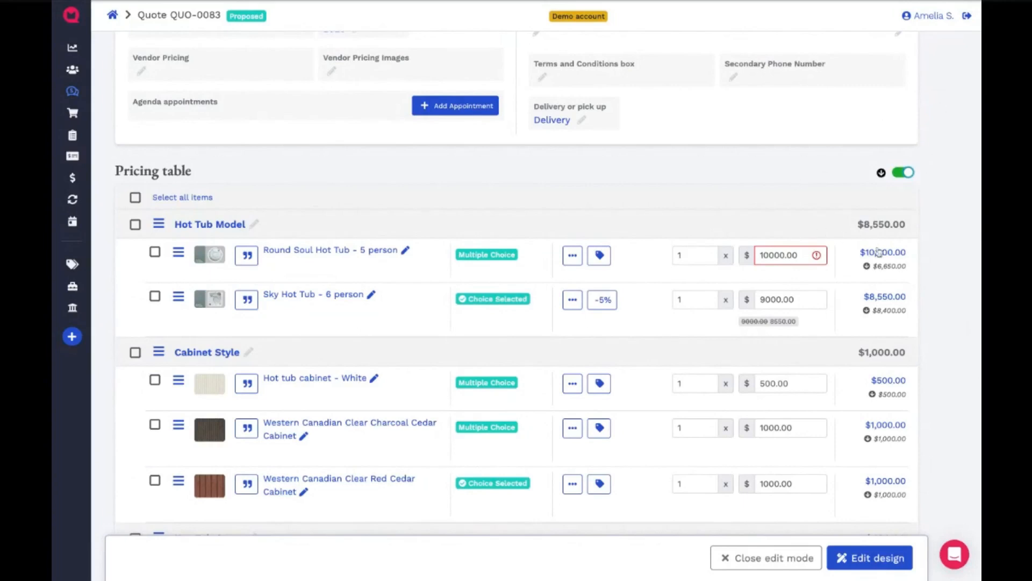
pyautogui.scroll(-2, 858, 308)
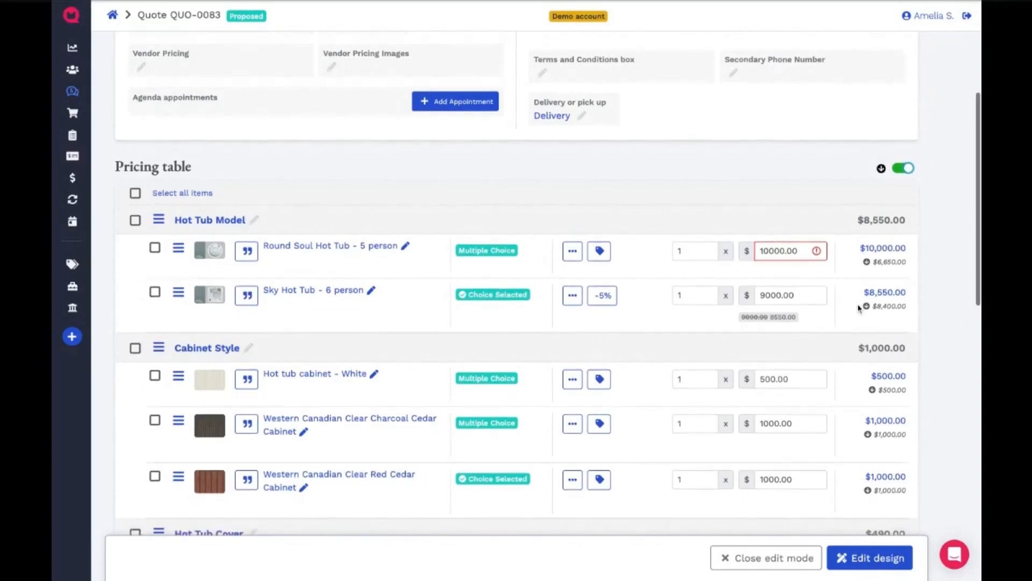
pyautogui.scroll(-3, 858, 308)
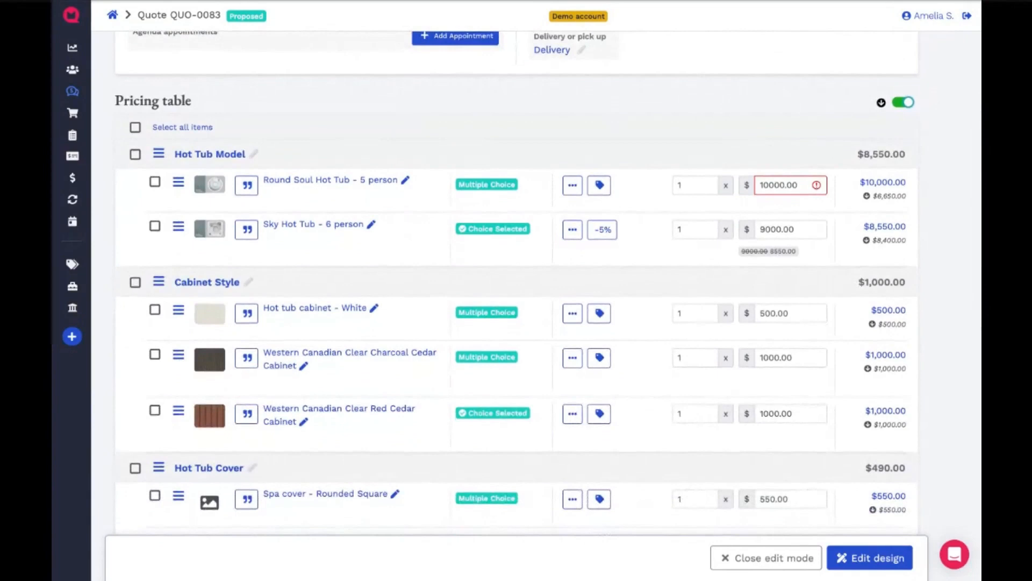
pyautogui.scroll(-1, 516, 283)
pyautogui.scroll(1, 516, 283)
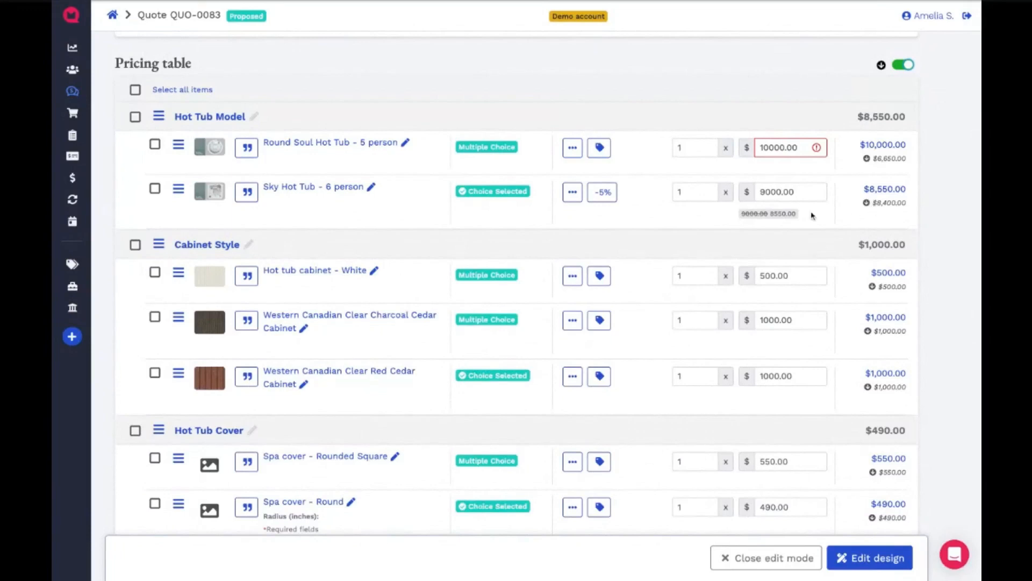
# - Examine the lowest prices listed for the hot tub models and cabinet styles in the pricing table
pyautogui.doubleClick(873, 159)
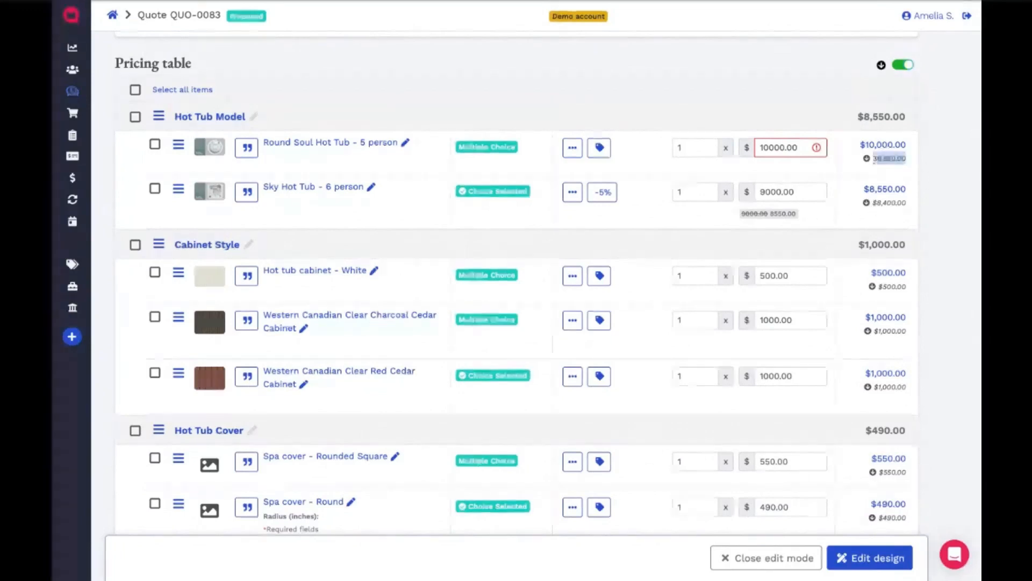
pyautogui.click(875, 201)
pyautogui.moveTo(880, 202); pyautogui.dragTo(878, 235)
pyautogui.click(879, 224)
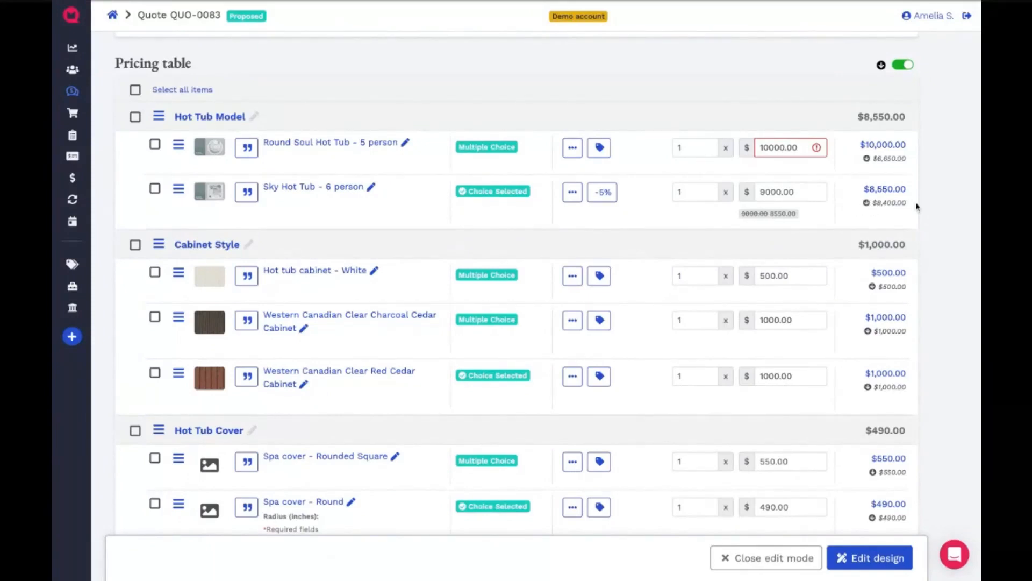
pyautogui.scroll(-1, 848, 342)
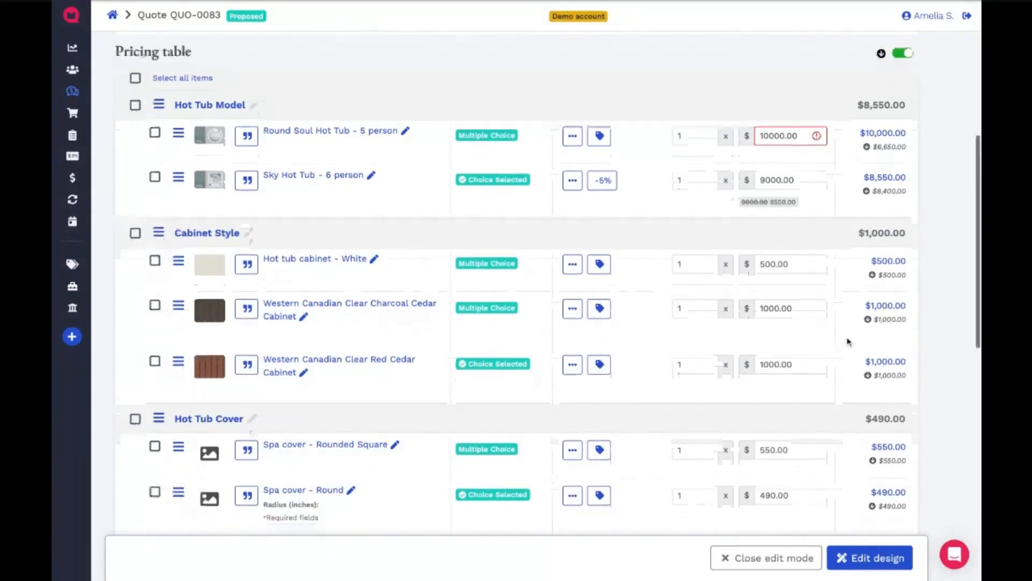
pyautogui.tripleClick(867, 242)
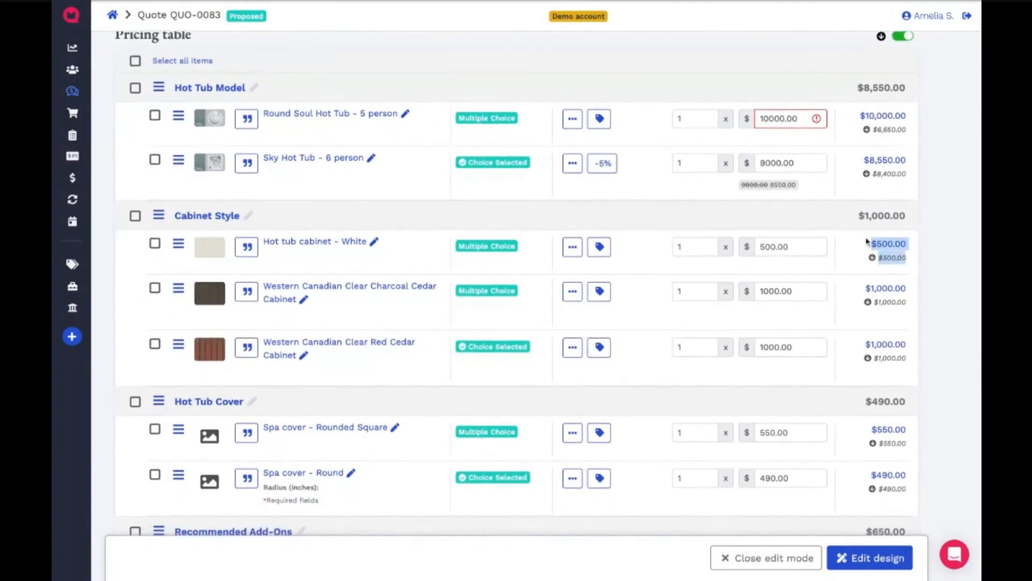
pyautogui.click(901, 271)
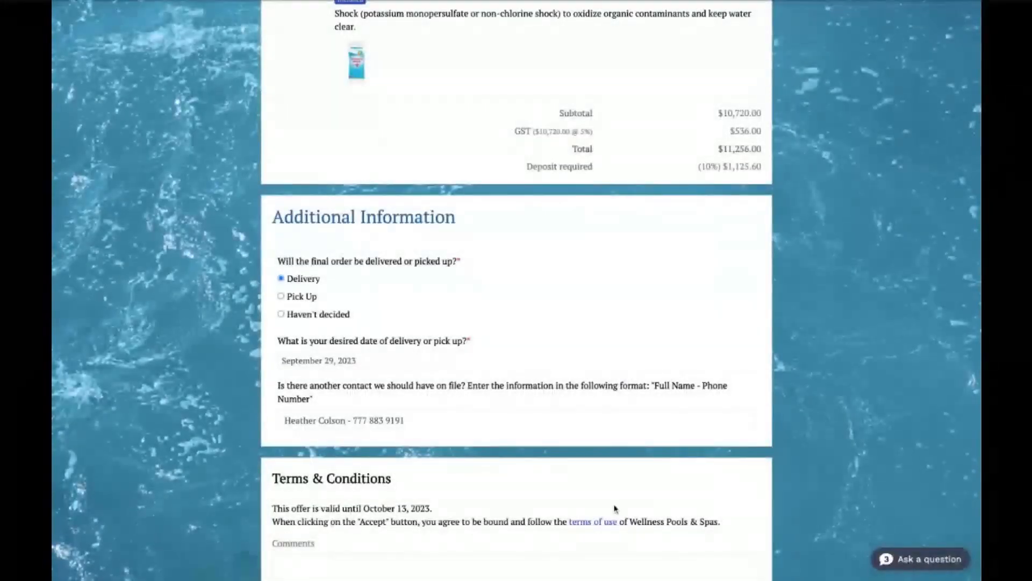
# - Review the customer's view of the quote, checking the Sky Hot Tub discount, the item choices, the included Shock Treatment and the totals
pyautogui.scroll(6, 569, 419)
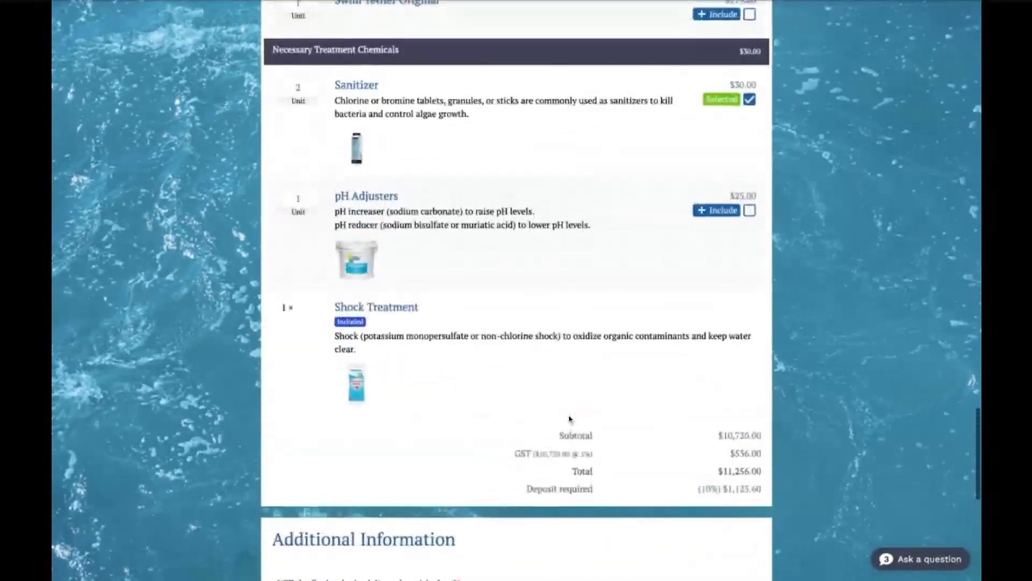
pyautogui.scroll(15, 395, 316)
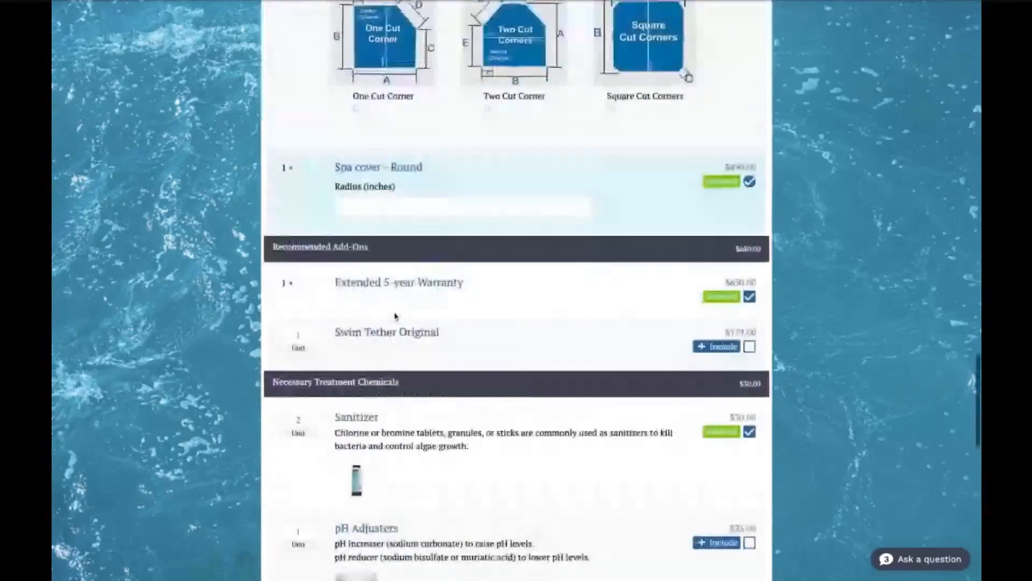
pyautogui.scroll(8, 870, 249)
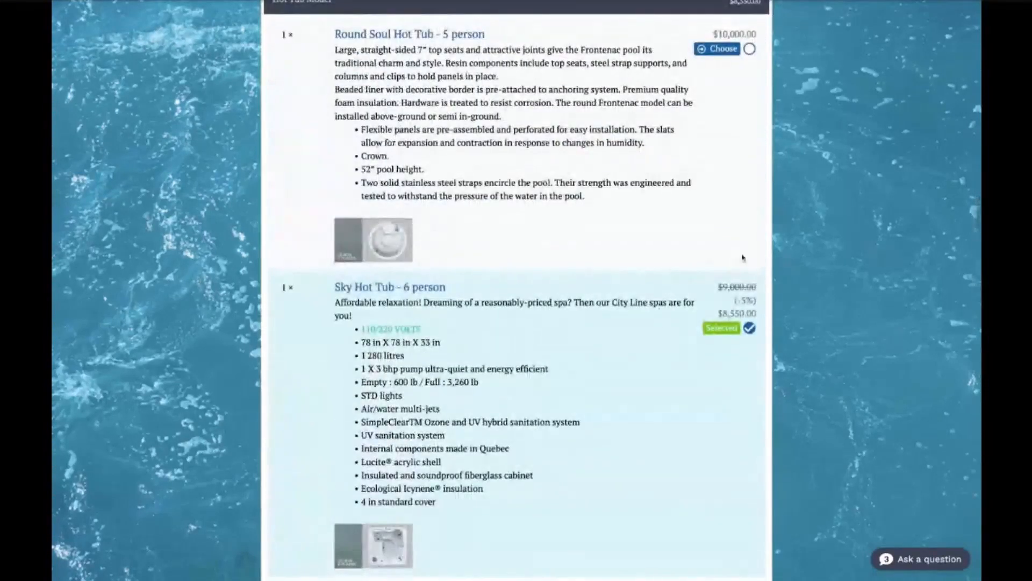
pyautogui.scroll(-1, 872, 350)
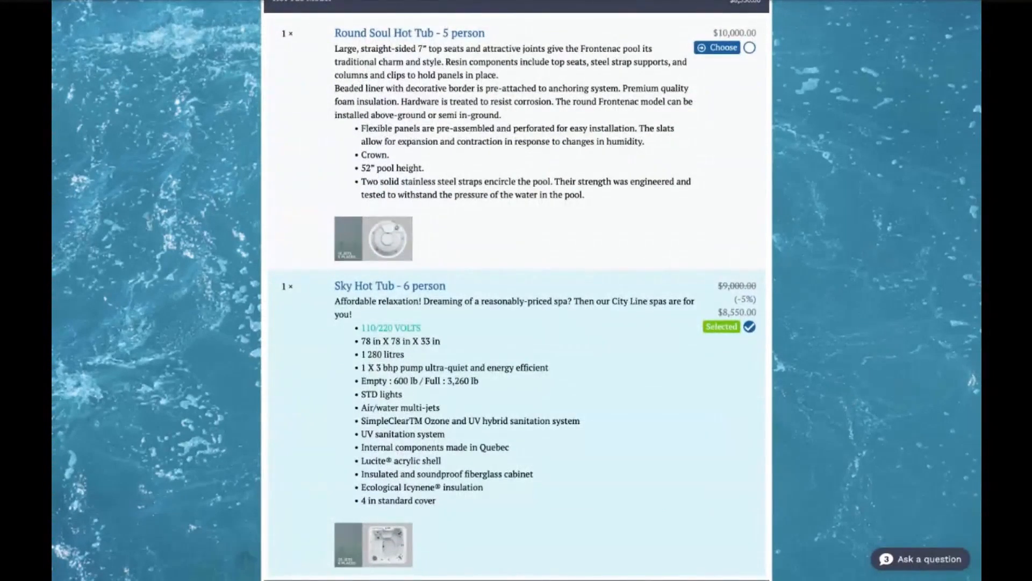
pyautogui.scroll(-2, 559, 355)
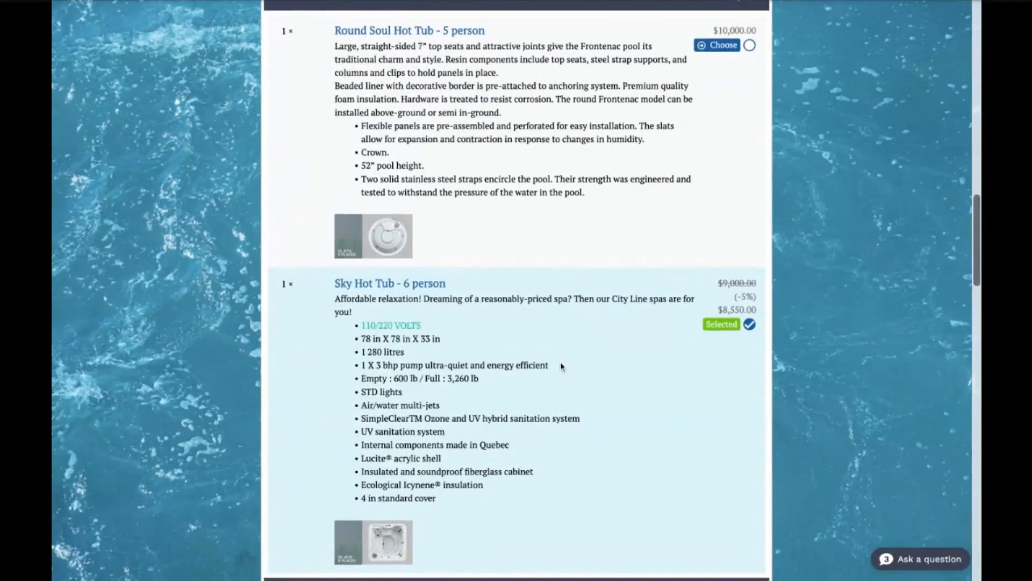
pyautogui.scroll(-1, 562, 366)
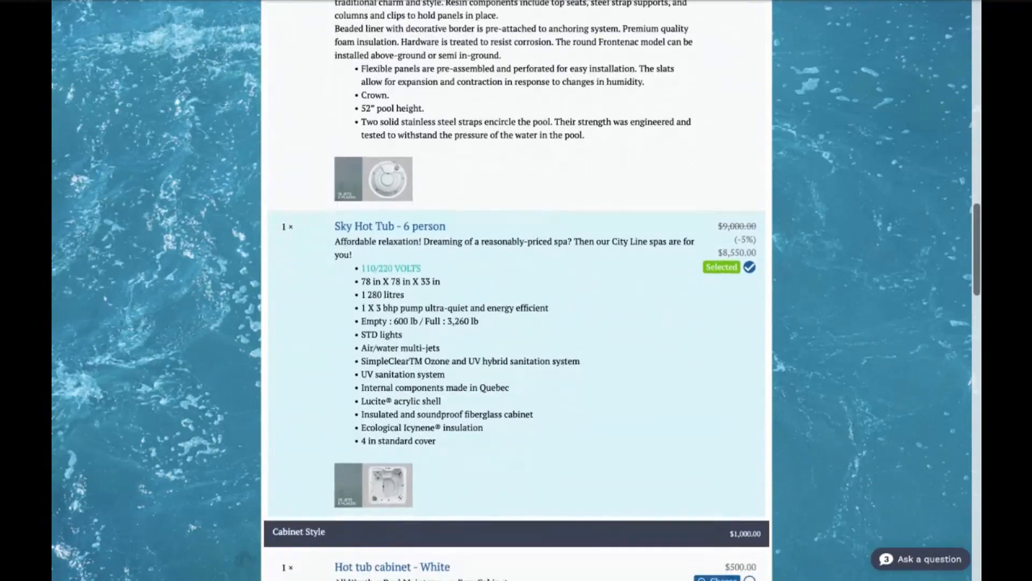
pyautogui.scroll(-4, 516, 291)
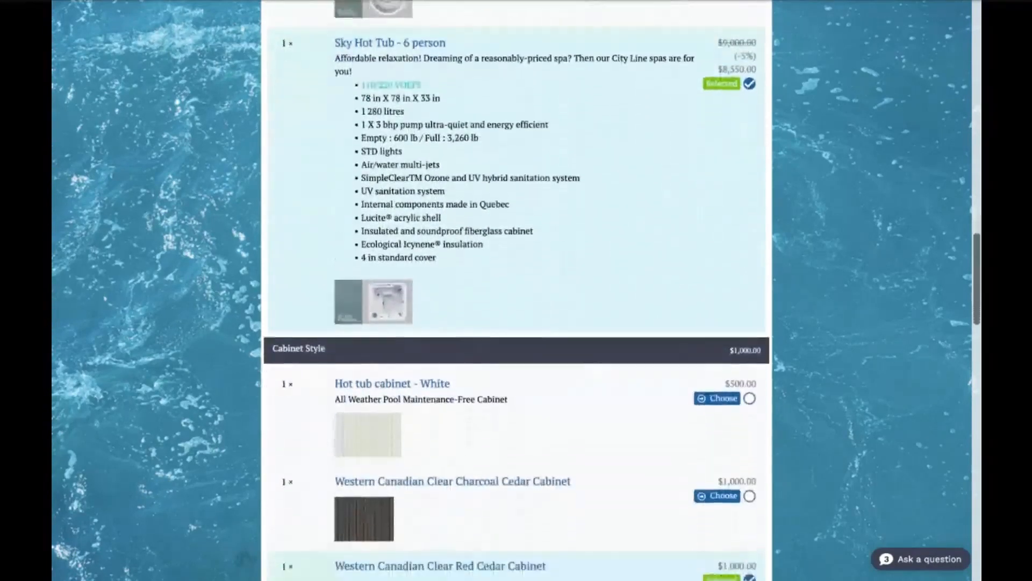
pyautogui.scroll(-10, 516, 291)
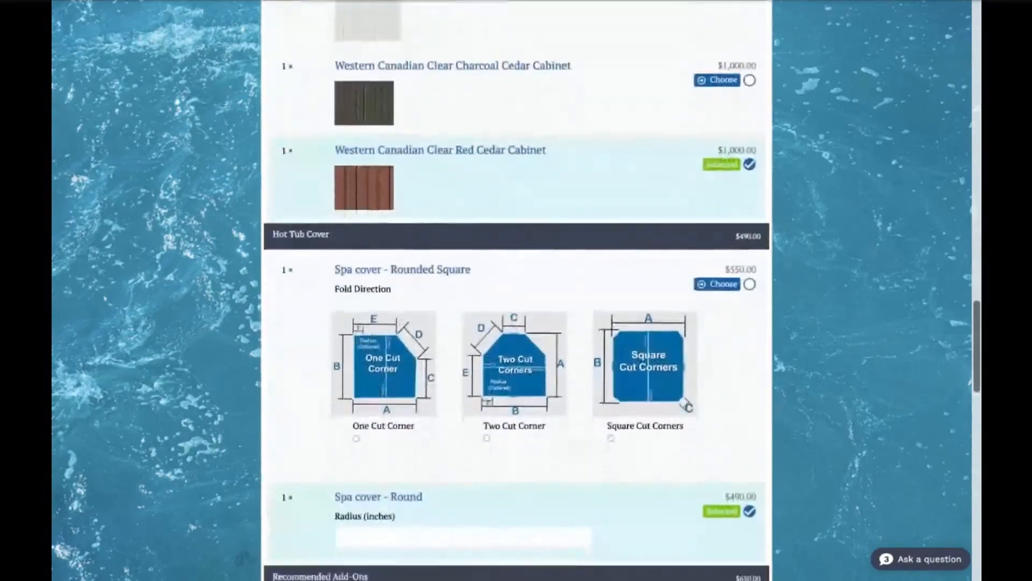
pyautogui.scroll(-15, 516, 291)
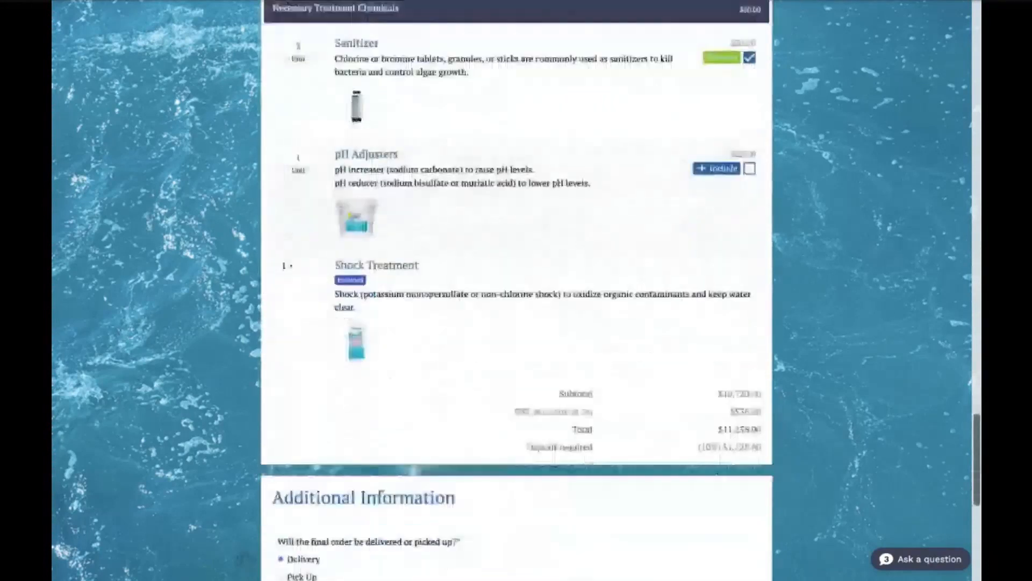
# - Accept the quote as the customer, agreeing to its terms and adding the comment "Thank you!"
pyautogui.scroll(-4, 516, 290)
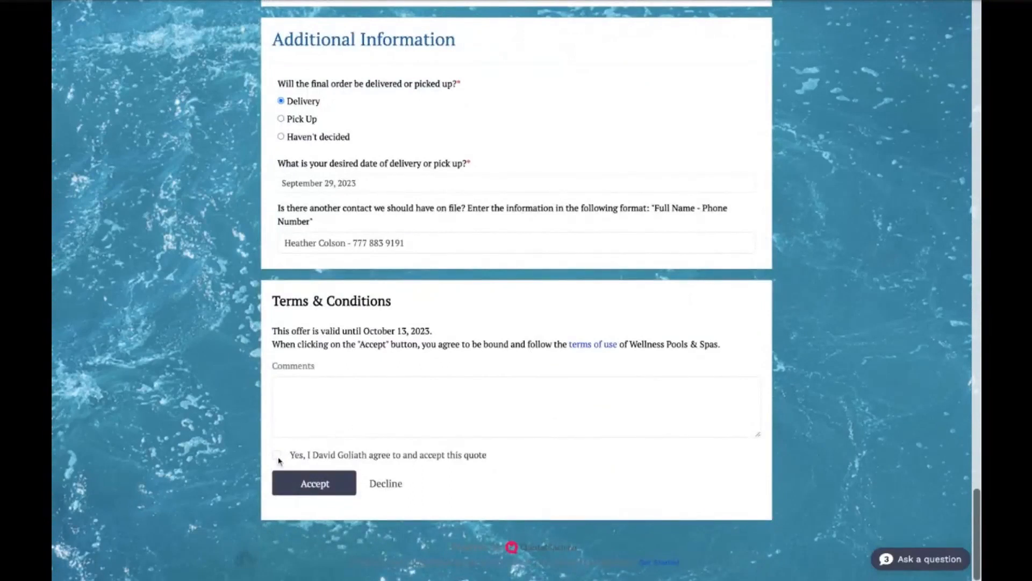
pyautogui.click(298, 424)
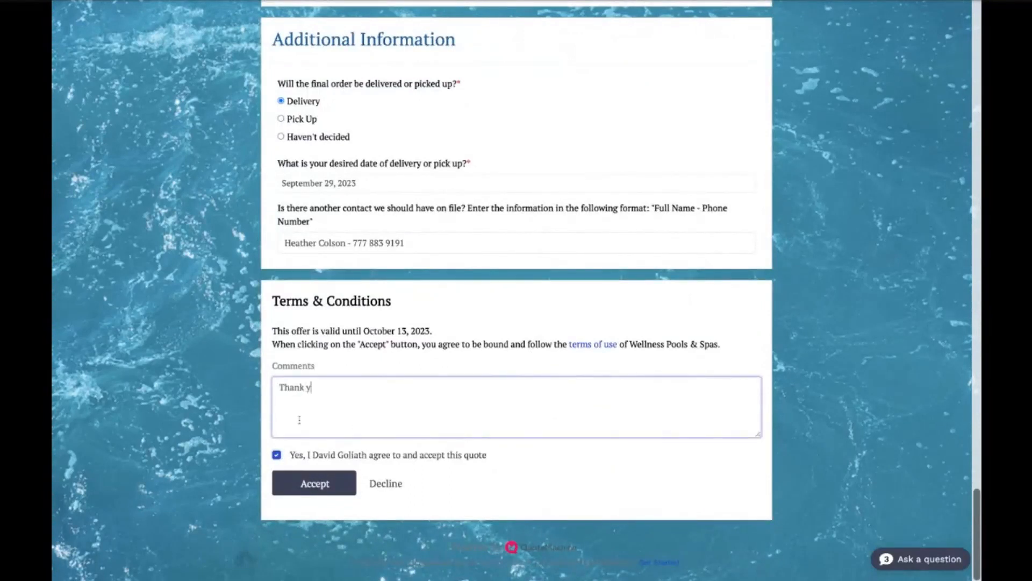
pyautogui.click(310, 491)
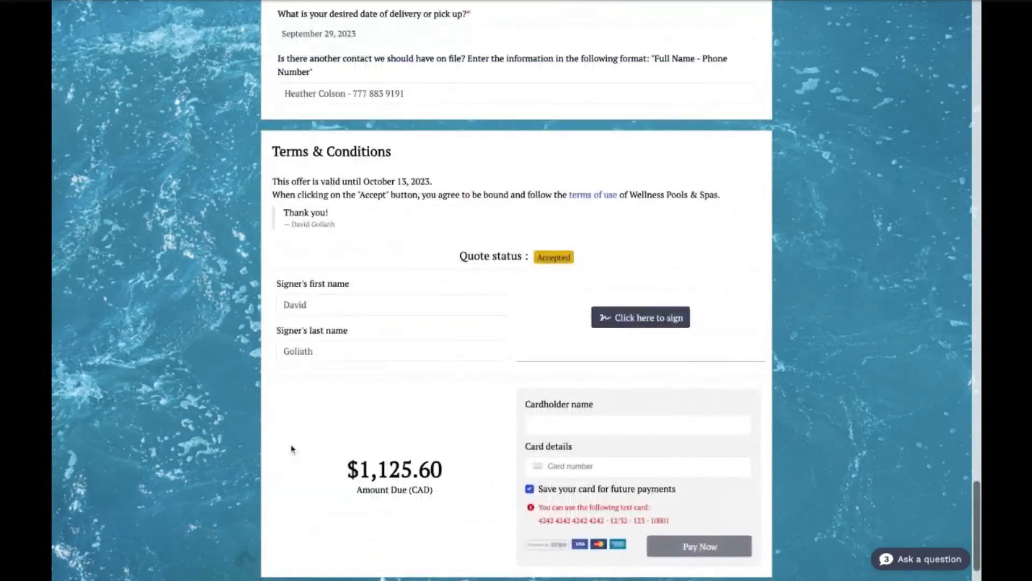
# - Sign the accepted quote electronically with a freehand signature and submit it
pyautogui.click(618, 323)
pyautogui.moveTo(395, 97)
pyautogui.mouseDown()
pyautogui.moveTo(511, 73)
pyautogui.moveTo(611, 146)
pyautogui.moveTo(644, 144)
pyautogui.mouseUp()
pyautogui.click(700, 217)
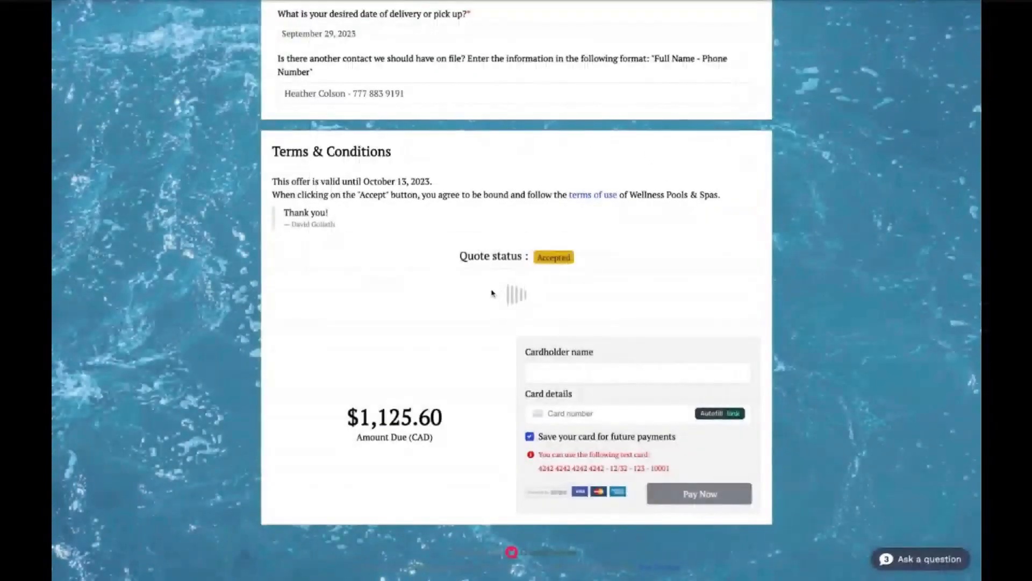
# - Fill in the deposit payment's card details with the supplied test card number, expiry date, security code and ZIP code
pyautogui.scroll(-3, 486, 433)
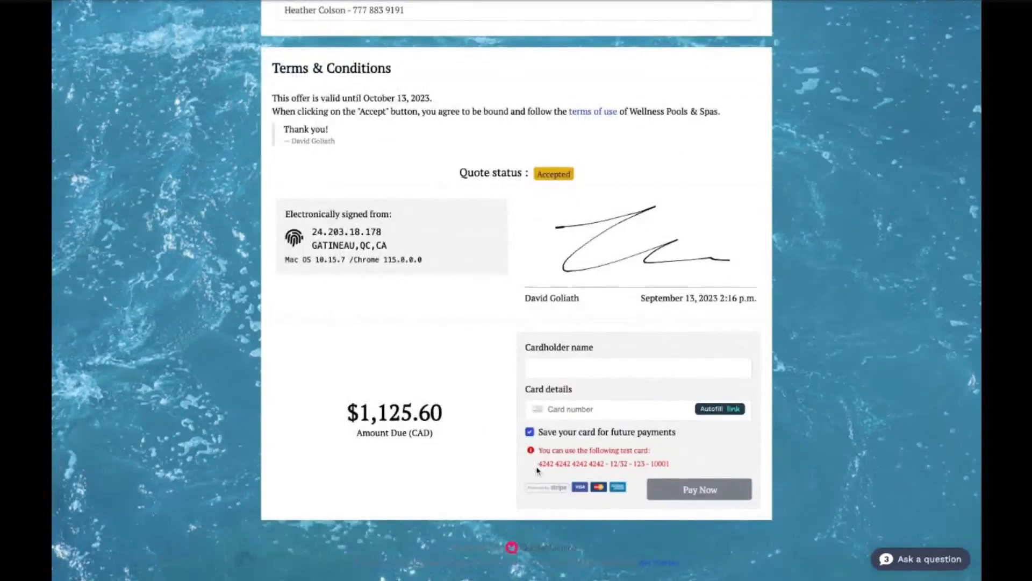
pyautogui.moveTo(537, 467); pyautogui.dragTo(604, 465)
pyautogui.hotkey('ctrl', 'c')
pyautogui.click(576, 410)
pyautogui.hotkey('ctrl', 'v')
pyautogui.write('12 / 32 123 ')
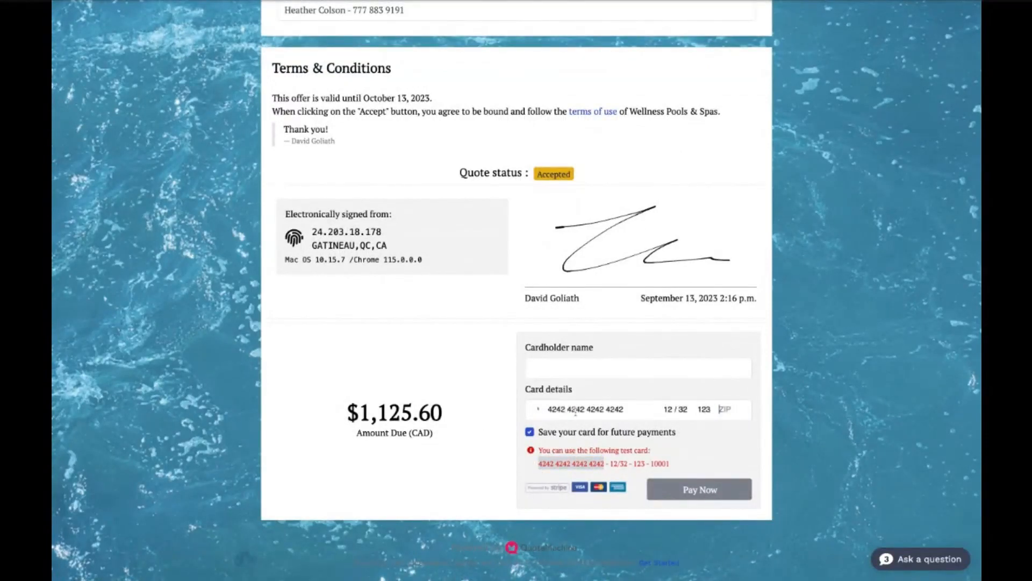
pyautogui.write('10001')
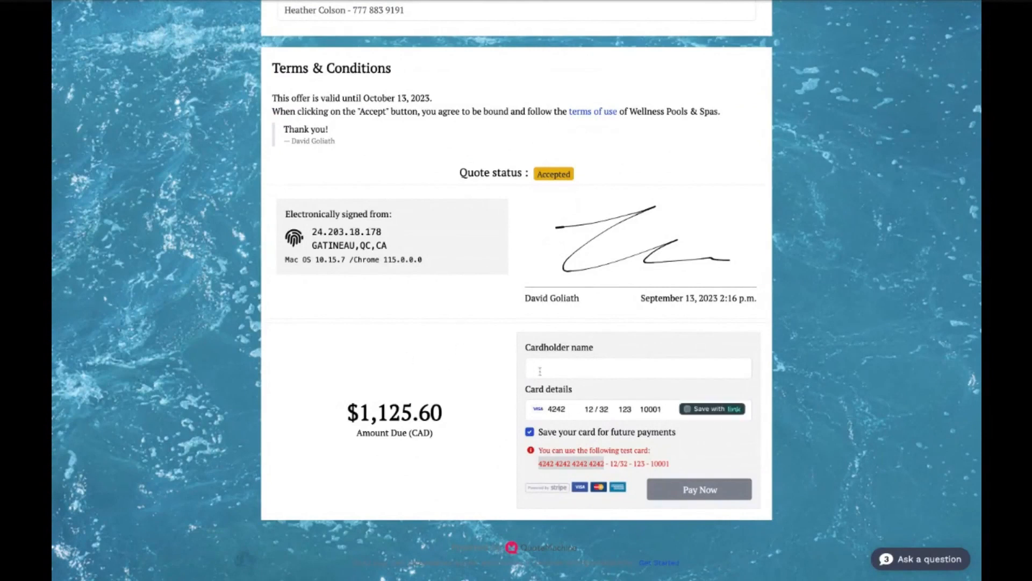
# - Enter the cardholder's full name and pay the quote deposit
pyautogui.click(550, 371)
pyautogui.write('David Goliath')
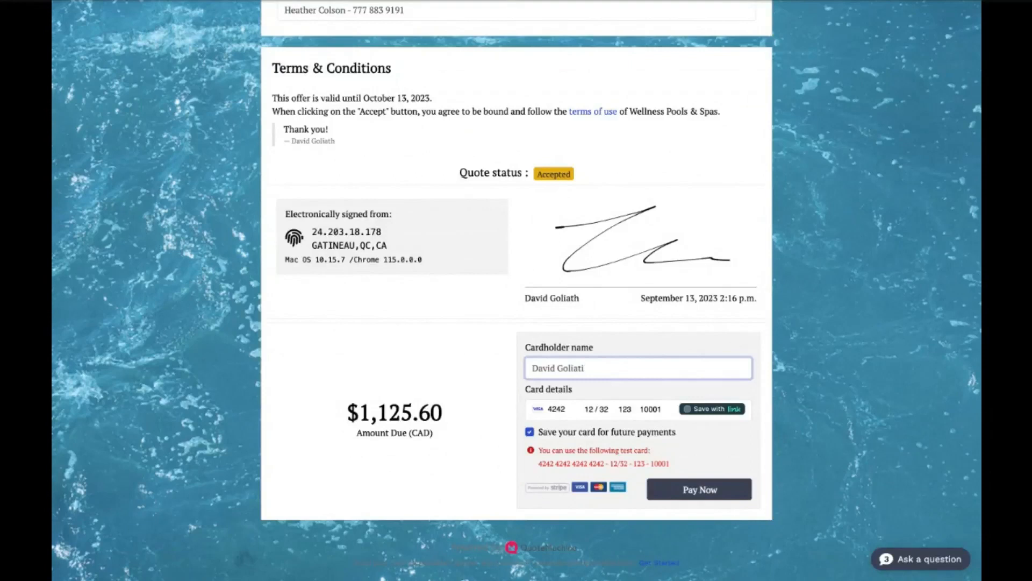
pyautogui.click(523, 326)
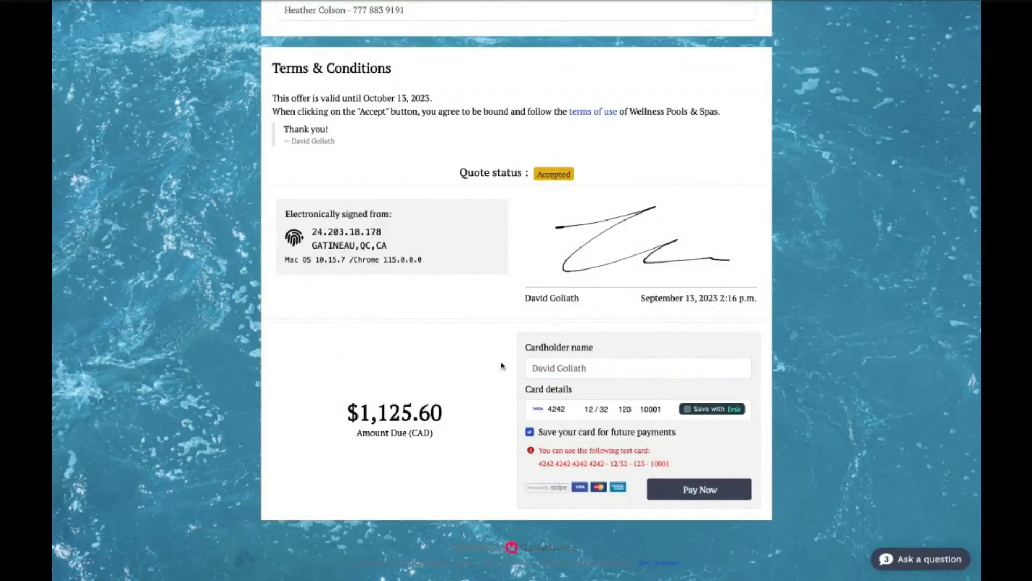
pyautogui.click(658, 487)
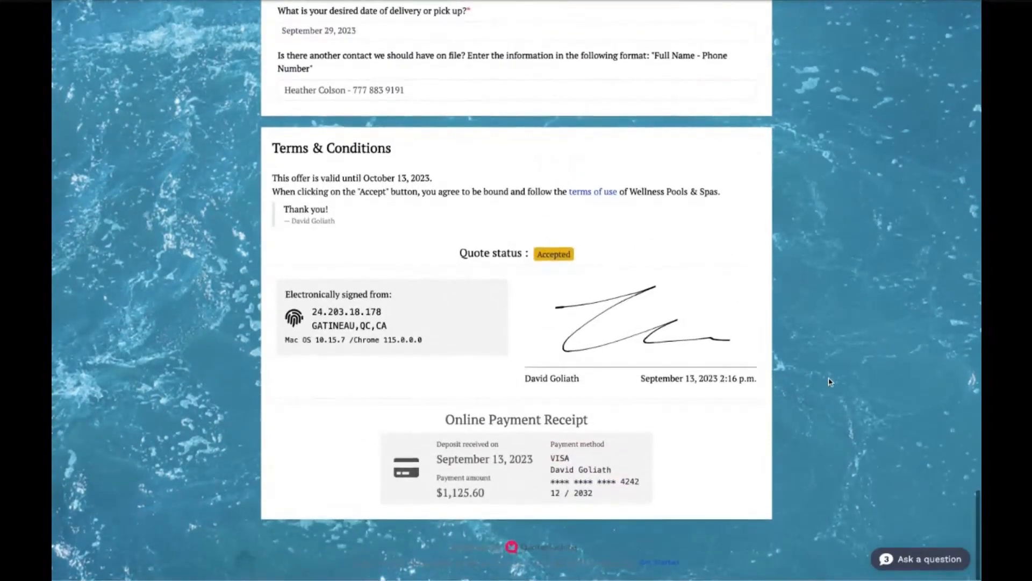
# - Review the won quote's summary, status timeline, customer messages and recorded deposit payment in the seller's view
pyautogui.scroll(1, 828, 381)
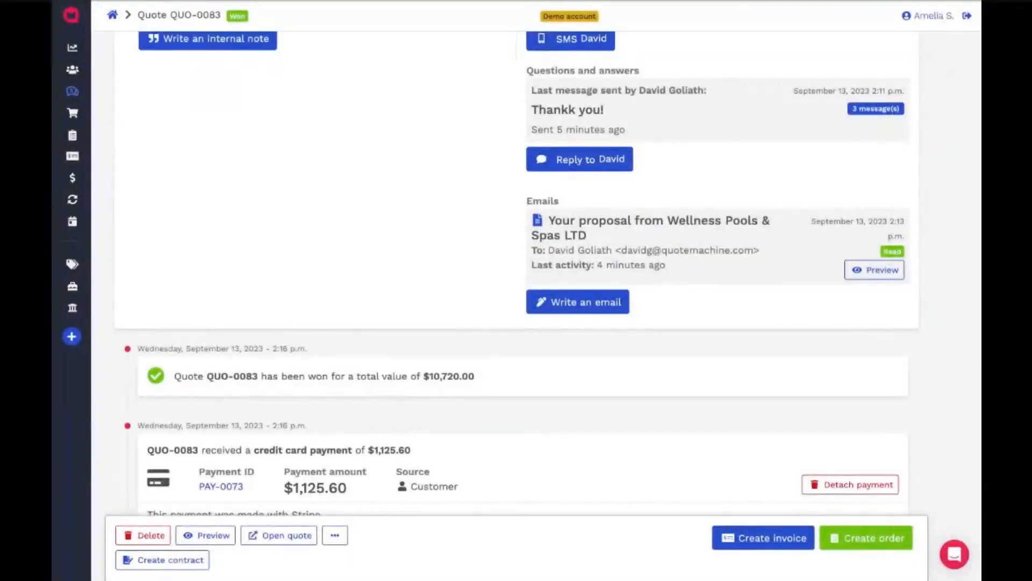
pyautogui.scroll(3, 652, 399)
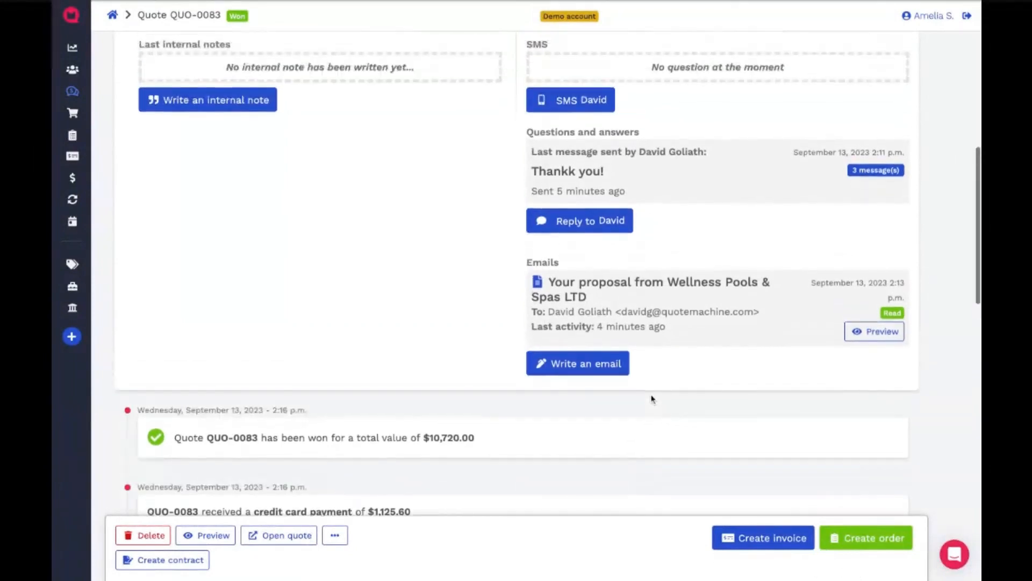
pyautogui.scroll(5, 652, 398)
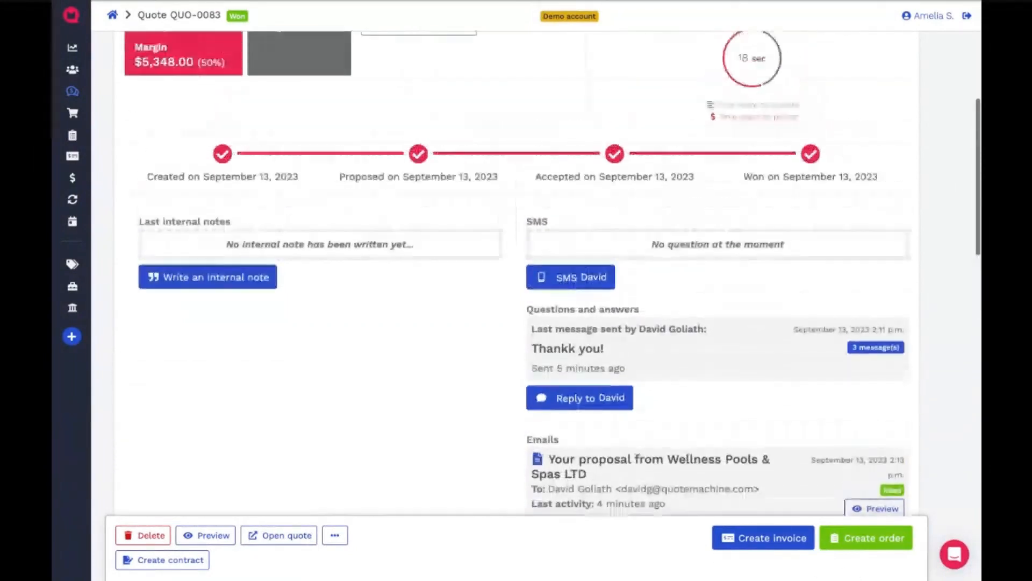
pyautogui.scroll(3, 586, 387)
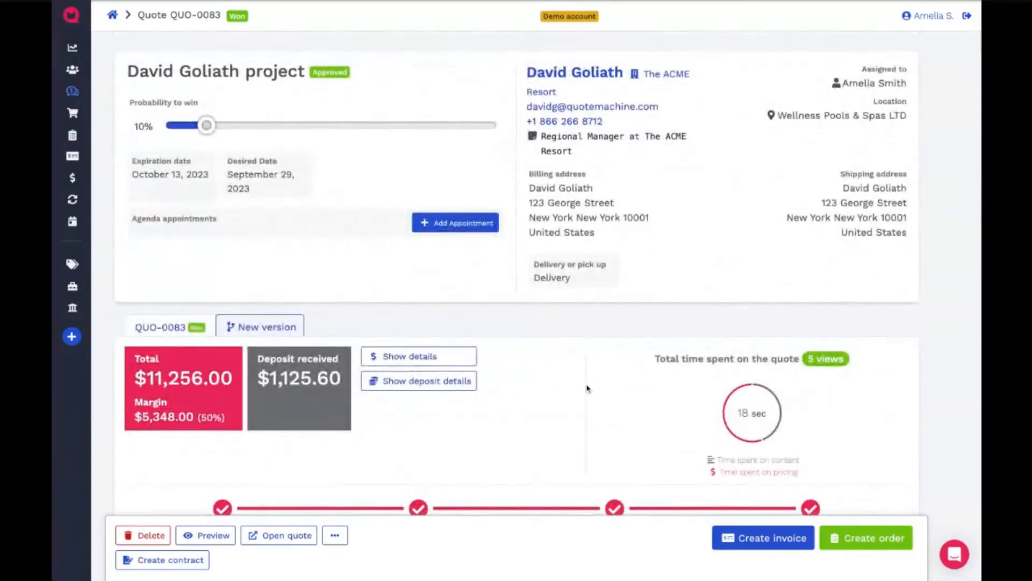
pyautogui.scroll(-2, 586, 387)
pyautogui.scroll(-12, 587, 388)
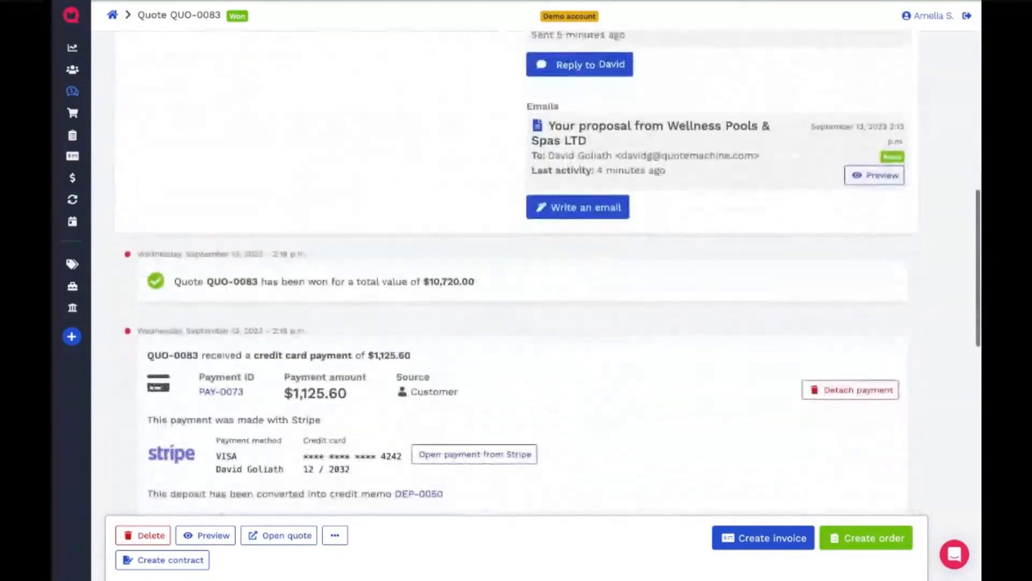
# - Create an order from the won quote with its preselected products and quantities, applying the received deposit to it
pyautogui.click(864, 533)
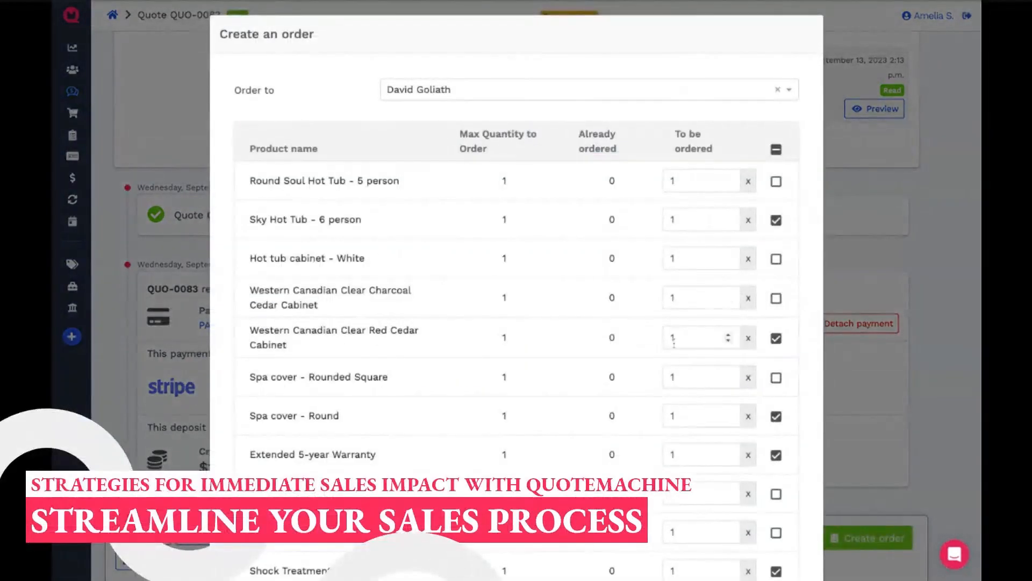
pyautogui.scroll(-3, 673, 366)
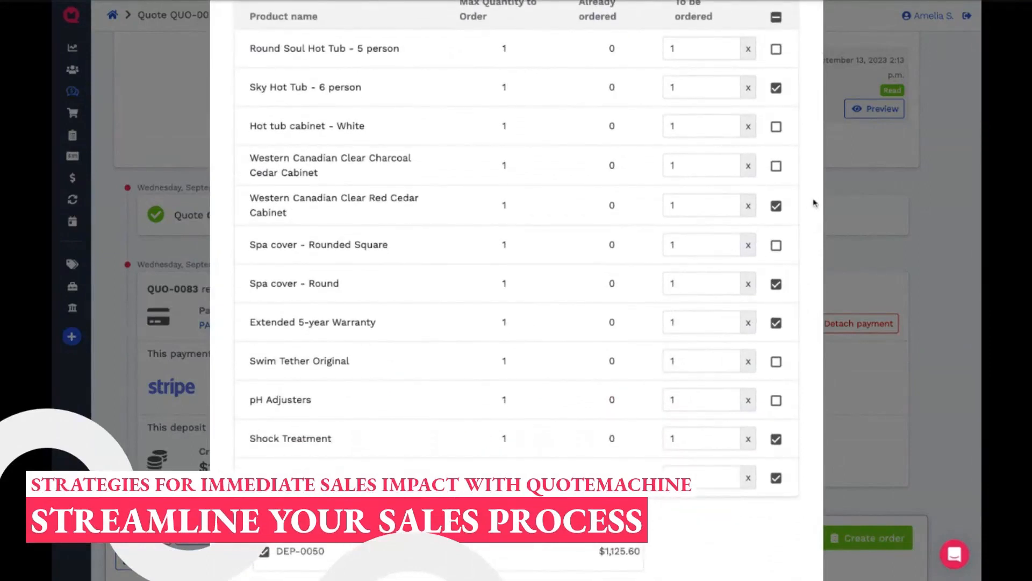
pyautogui.scroll(-3, 483, 423)
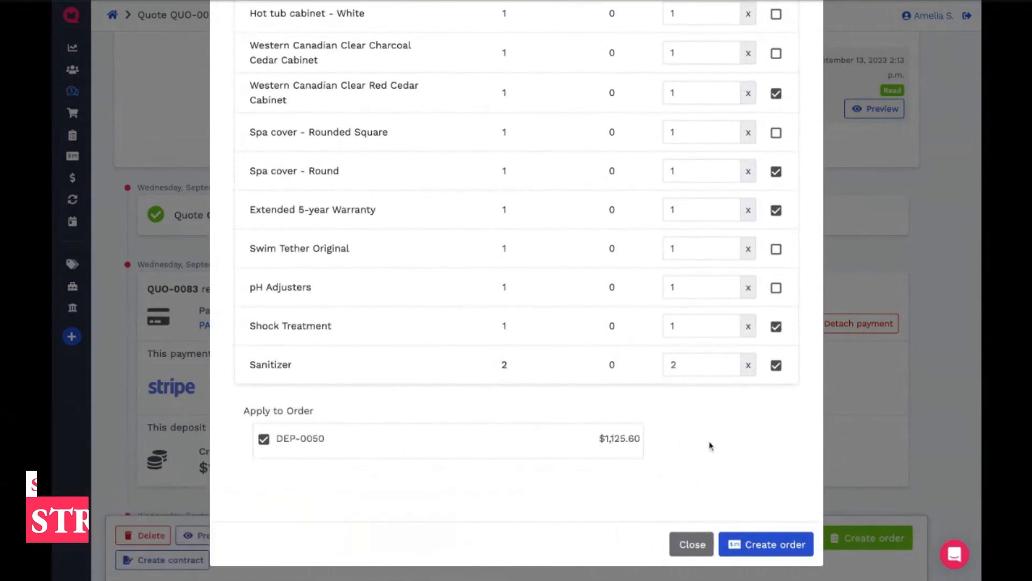
pyautogui.scroll(3, 710, 446)
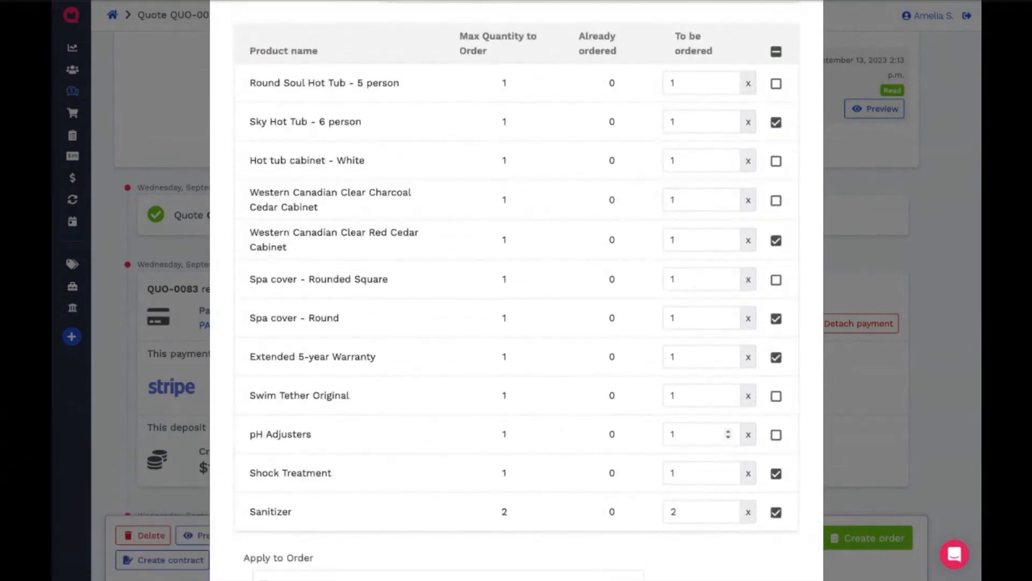
pyautogui.scroll(-1, 710, 446)
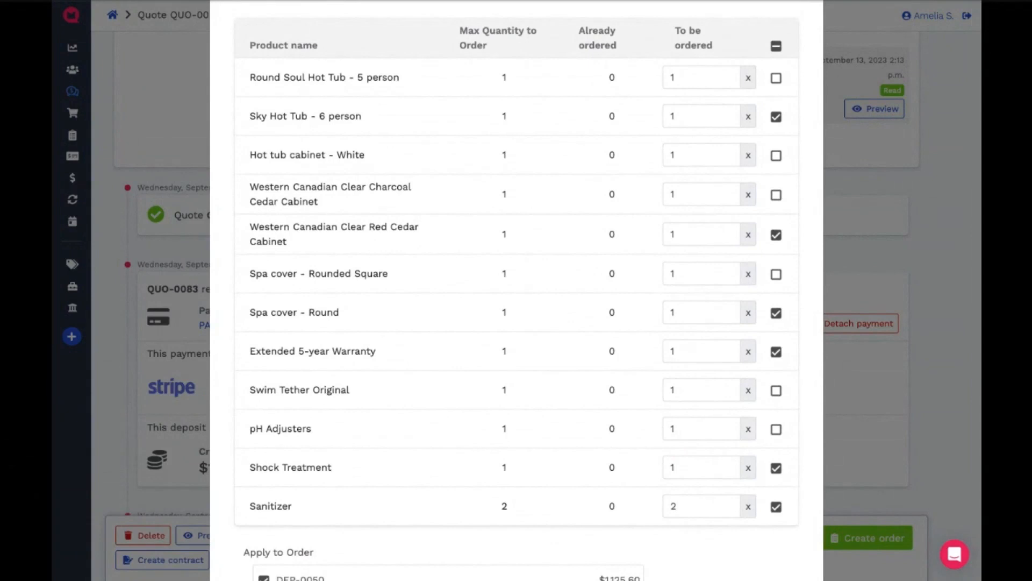
pyautogui.scroll(-3, 738, 315)
pyautogui.click(760, 540)
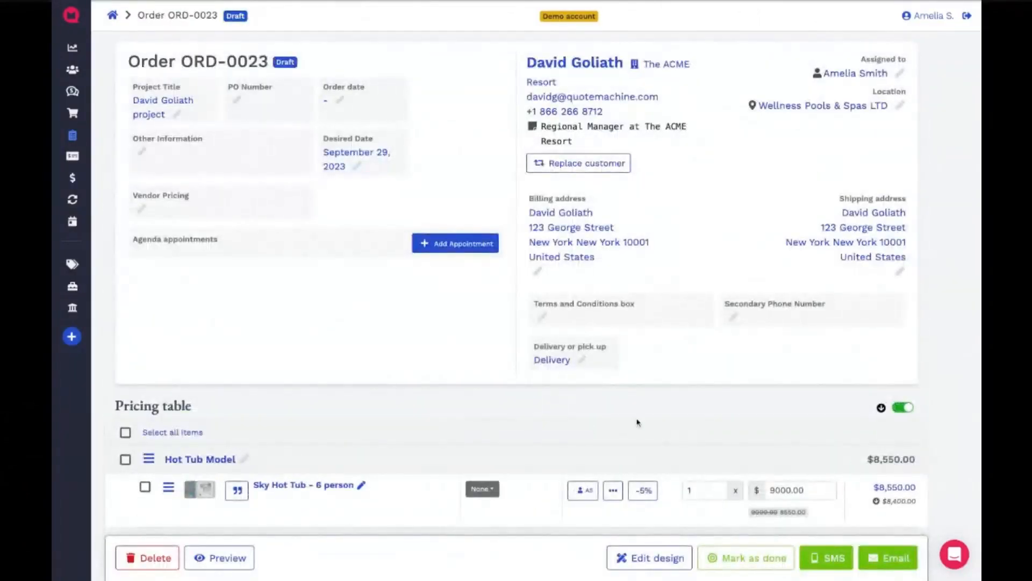
# - Go over the draft order's pricing table and mark the order as done
pyautogui.scroll(-5, 571, 427)
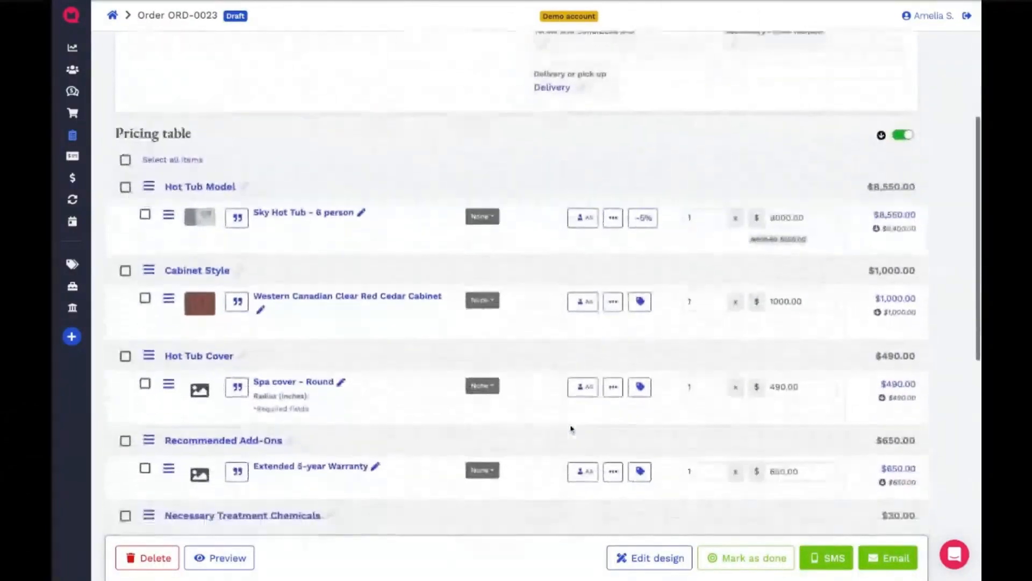
pyautogui.scroll(-4, 571, 427)
pyautogui.click(724, 563)
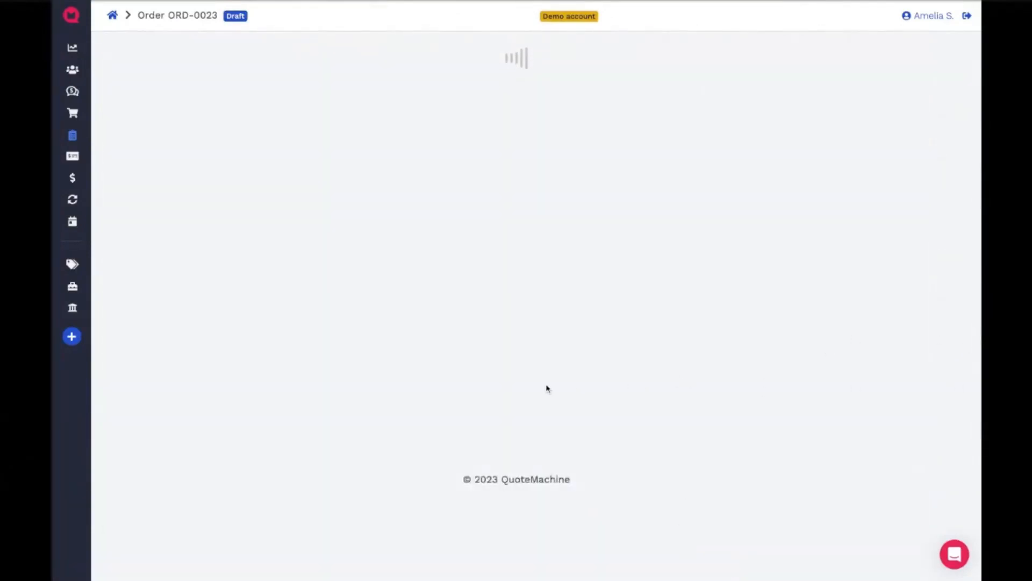
# - Change the order's status to Waiting for Production
pyautogui.scroll(-6, 545, 397)
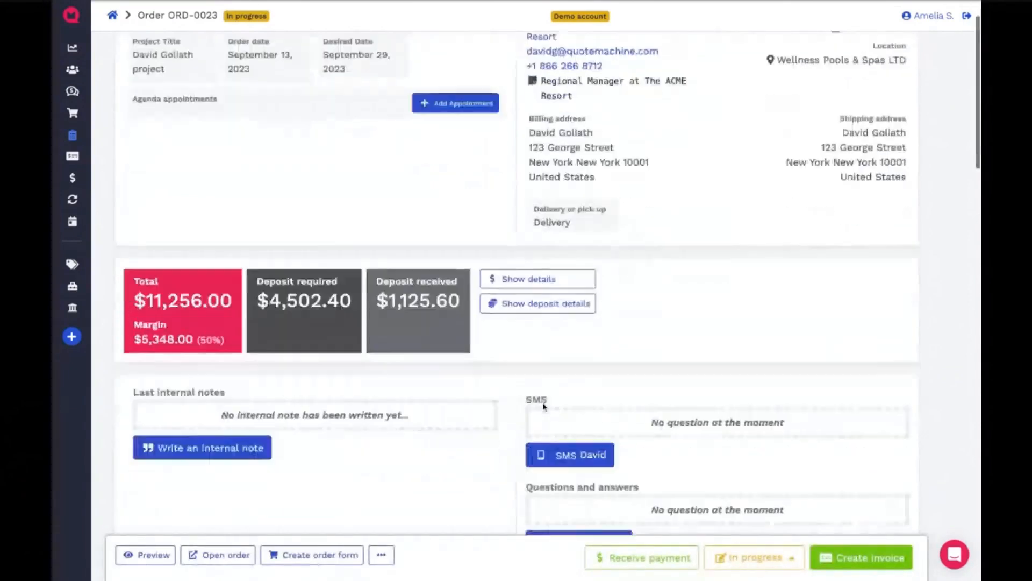
pyautogui.scroll(-5, 546, 409)
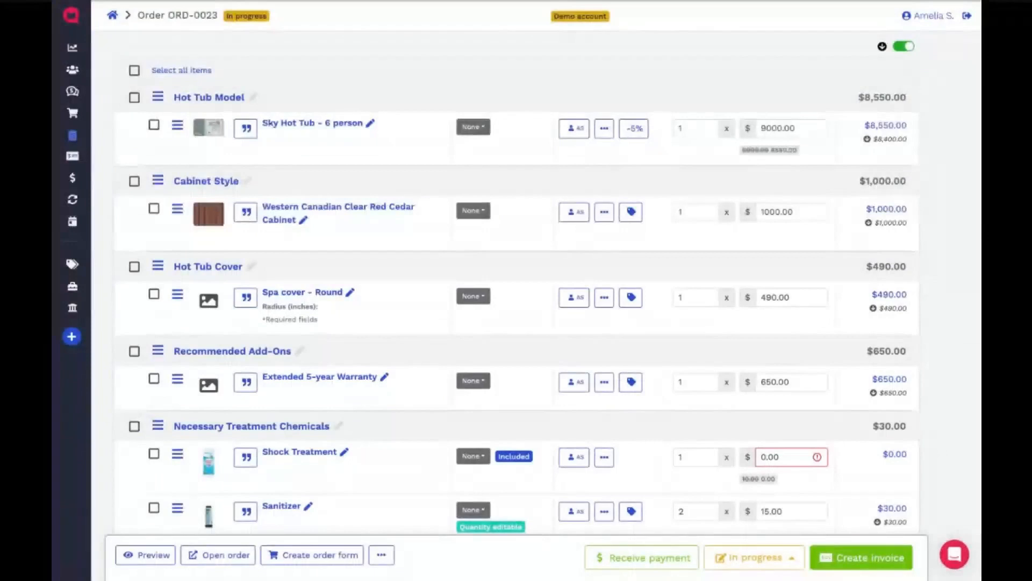
pyautogui.click(740, 559)
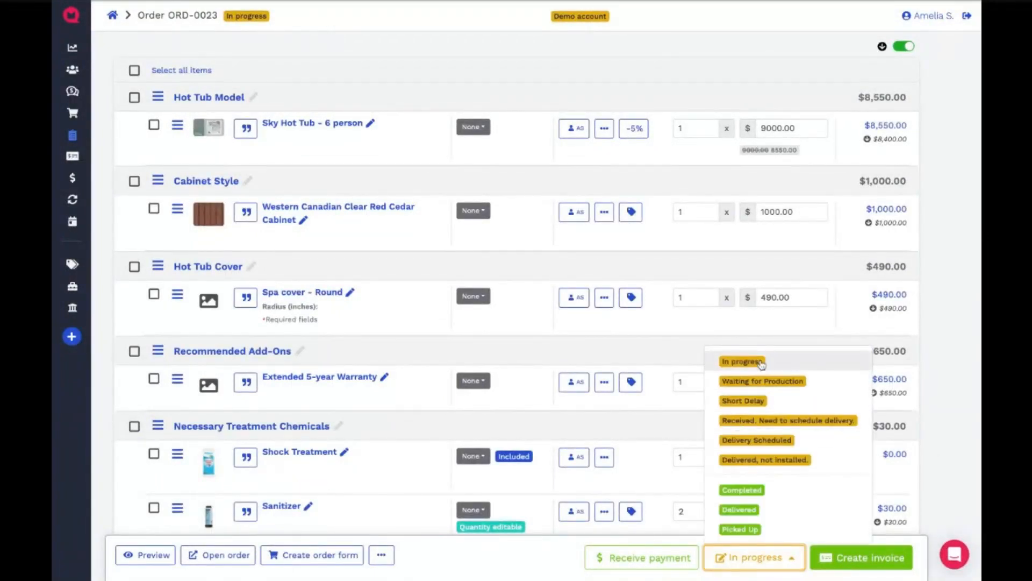
pyautogui.click(762, 381)
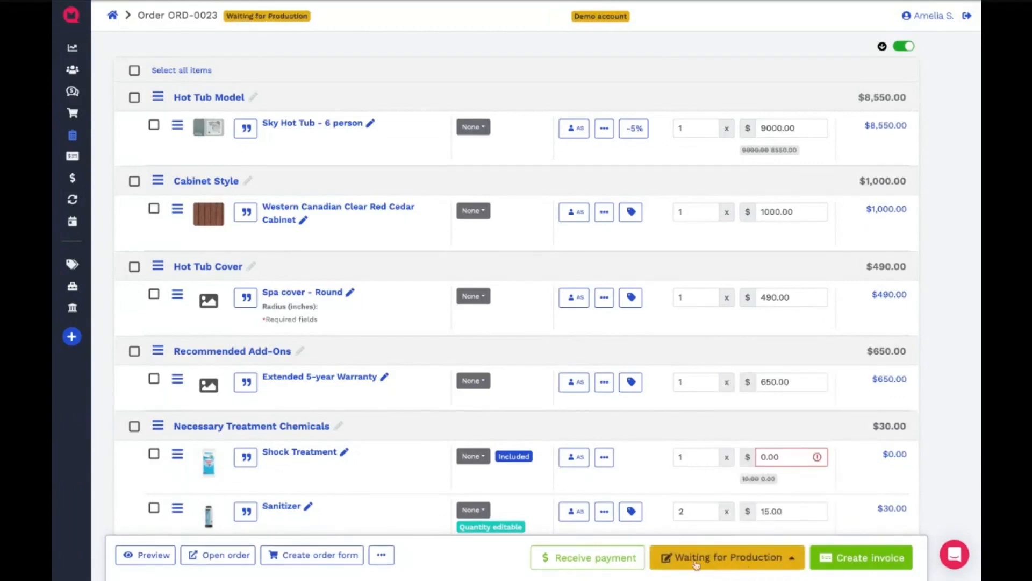
# - Open the customer-facing page of the order and examine its status timeline and order details
pyautogui.click(242, 555)
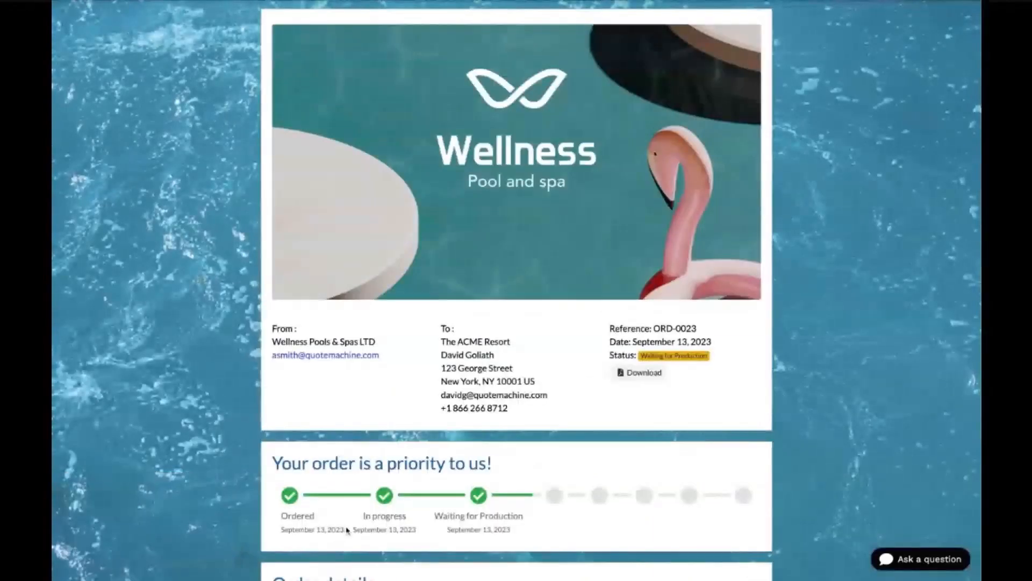
pyautogui.scroll(-4, 347, 531)
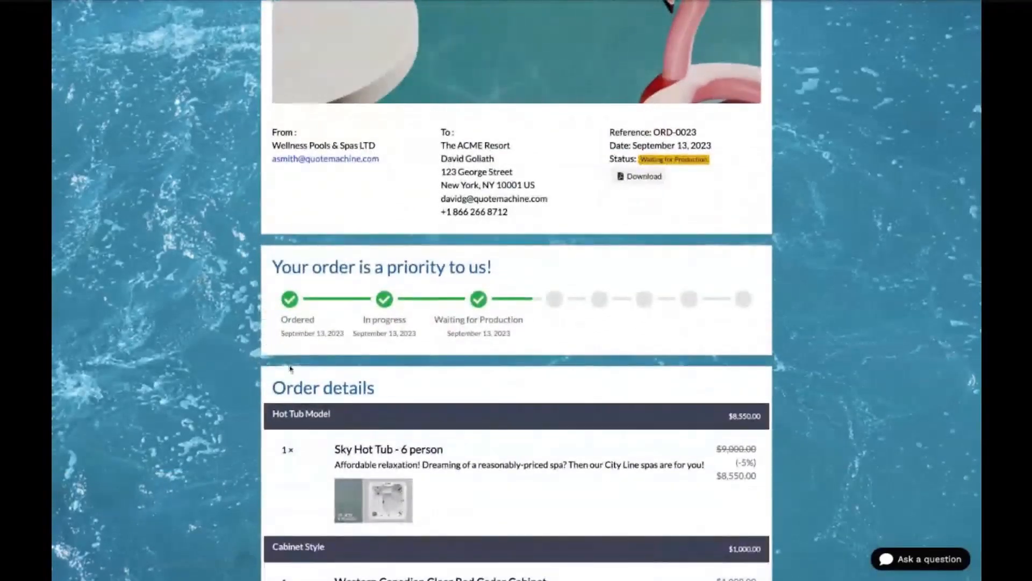
pyautogui.moveTo(444, 334); pyautogui.dragTo(560, 341)
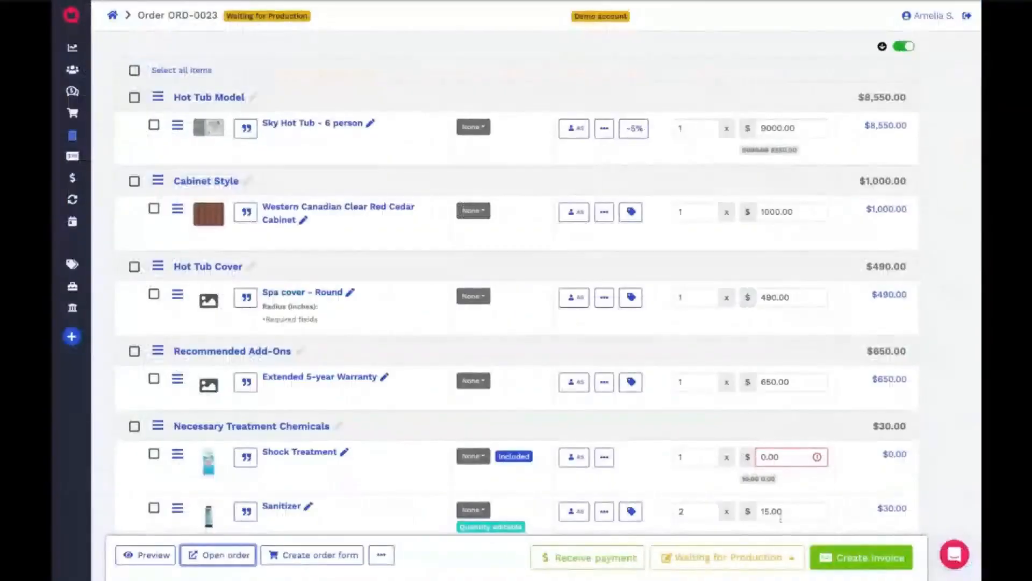
# - Check the available order statuses and communication sections in the seller's view, and set the order's status to Short Delay
pyautogui.click(719, 554)
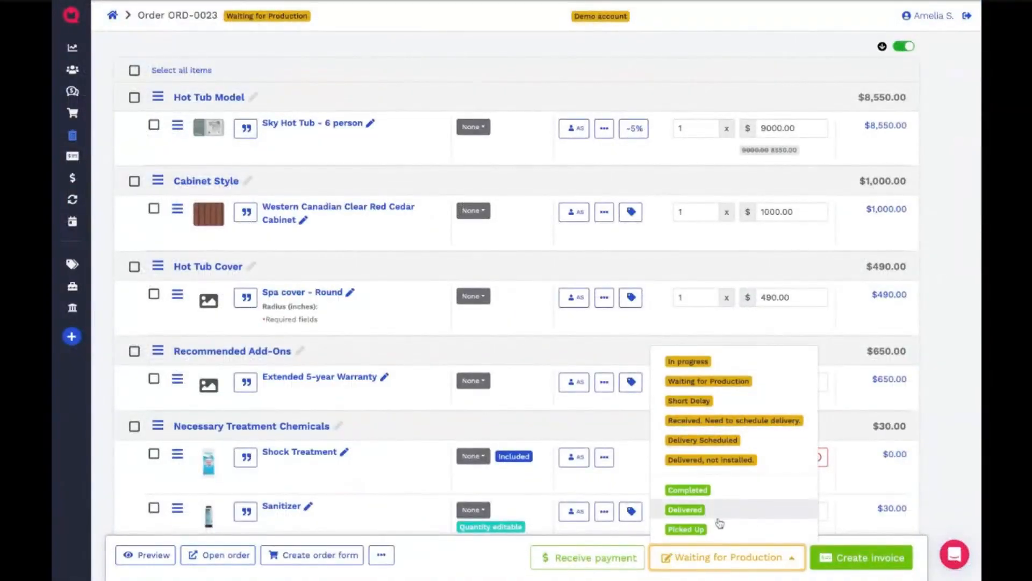
pyautogui.click(942, 456)
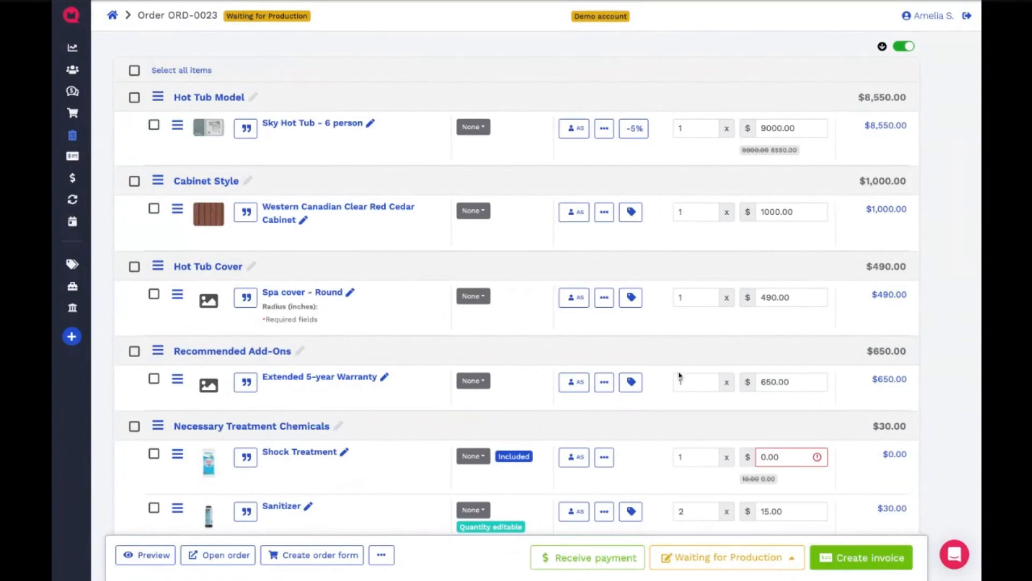
pyautogui.scroll(1, 680, 376)
pyautogui.scroll(6, 680, 375)
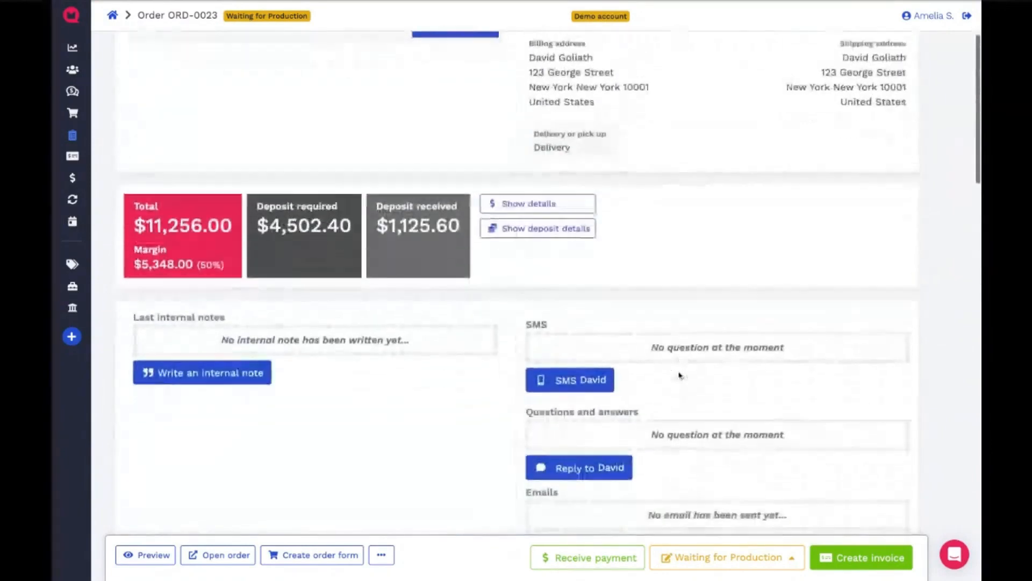
pyautogui.scroll(-1, 680, 376)
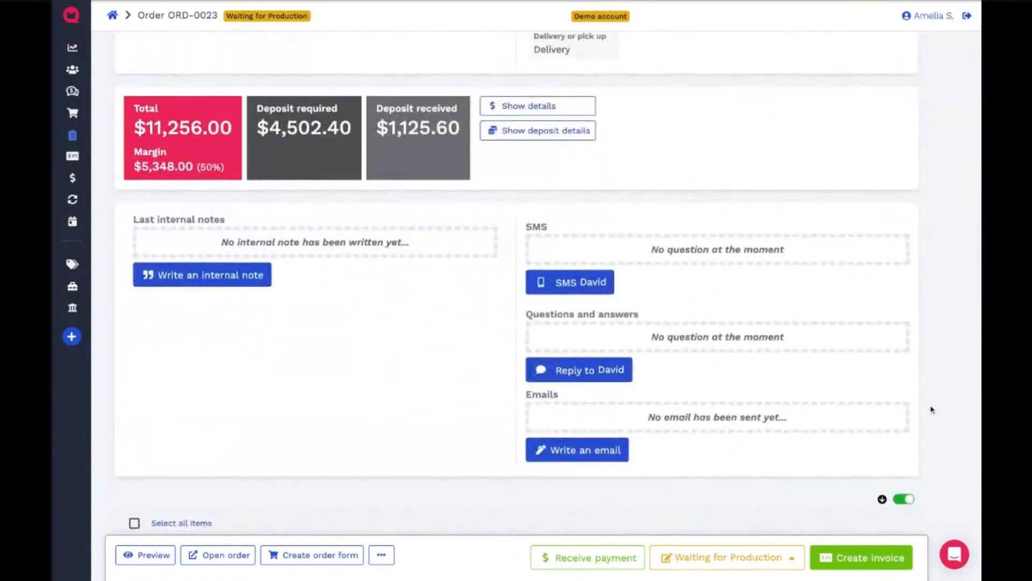
pyautogui.scroll(-1, 737, 531)
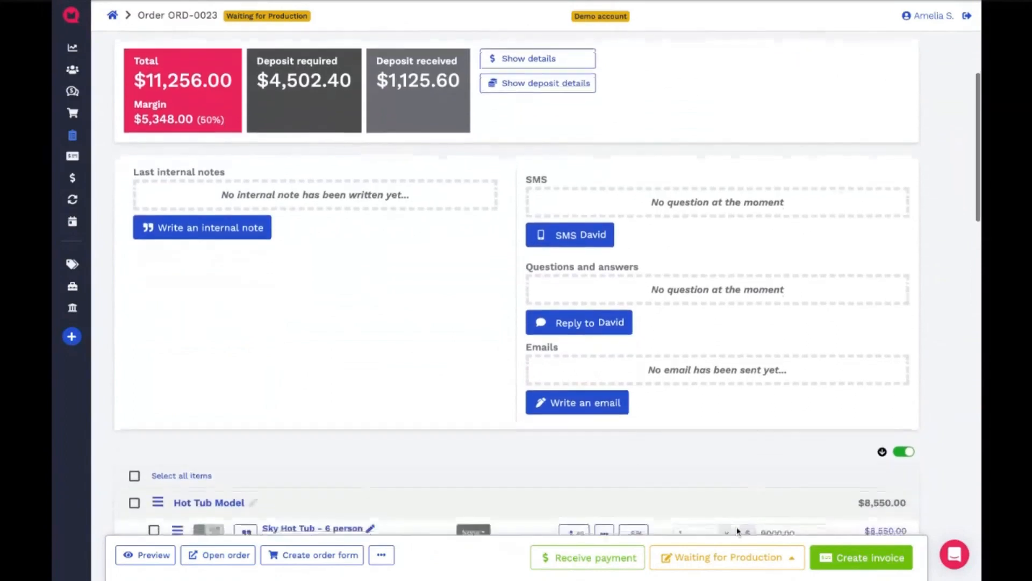
pyautogui.click(731, 557)
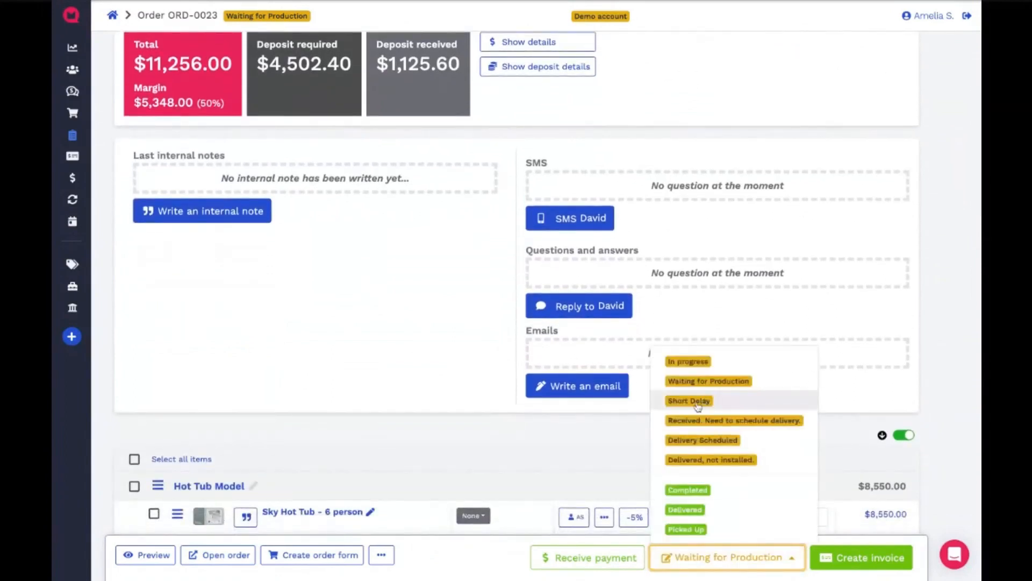
pyautogui.click(749, 402)
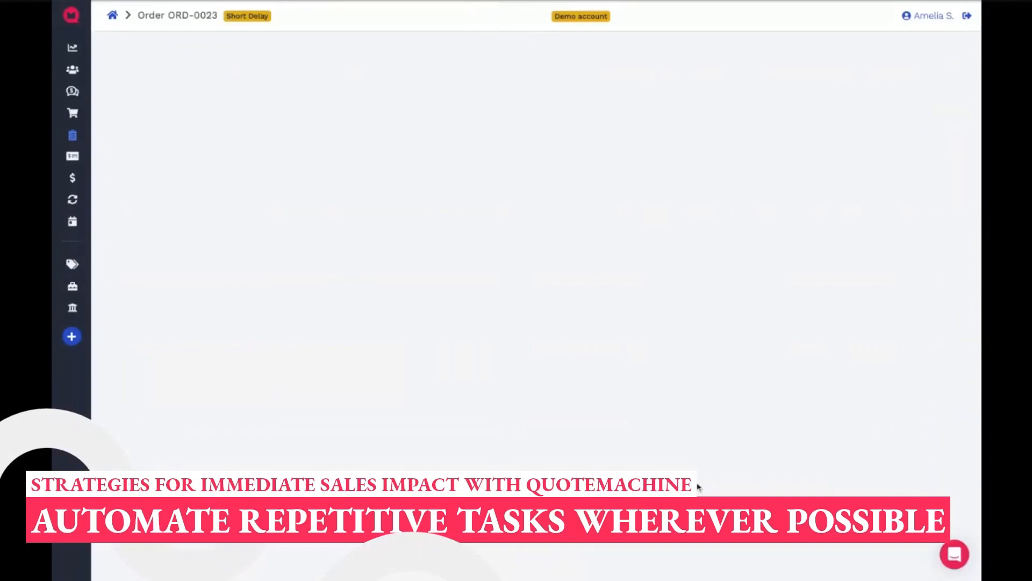
# - Preview the order update email addressed to the customer, check its personalized name and order reference, and close the preview
pyautogui.scroll(-5, 698, 486)
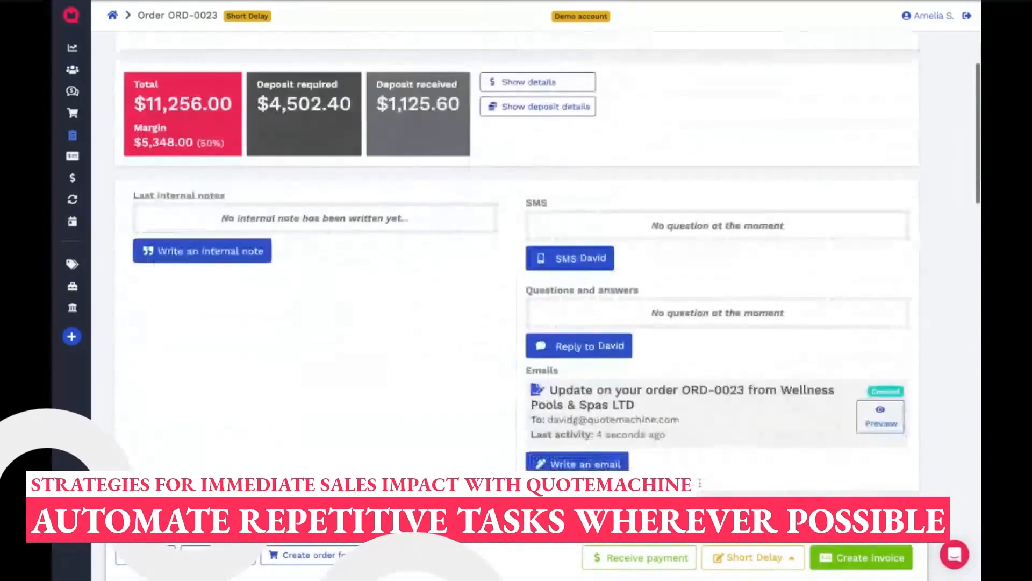
pyautogui.scroll(-1, 698, 487)
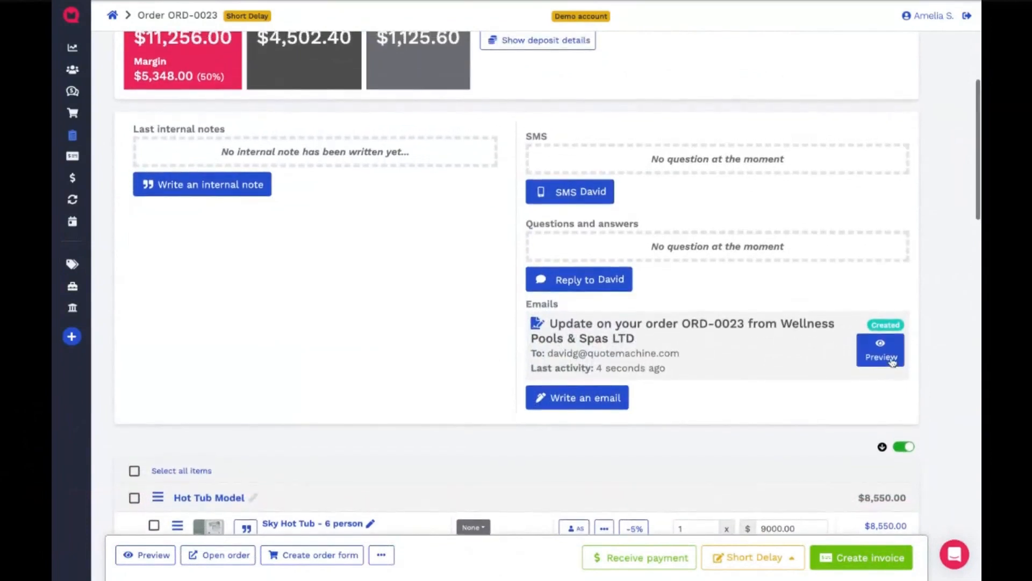
pyautogui.click(748, 569)
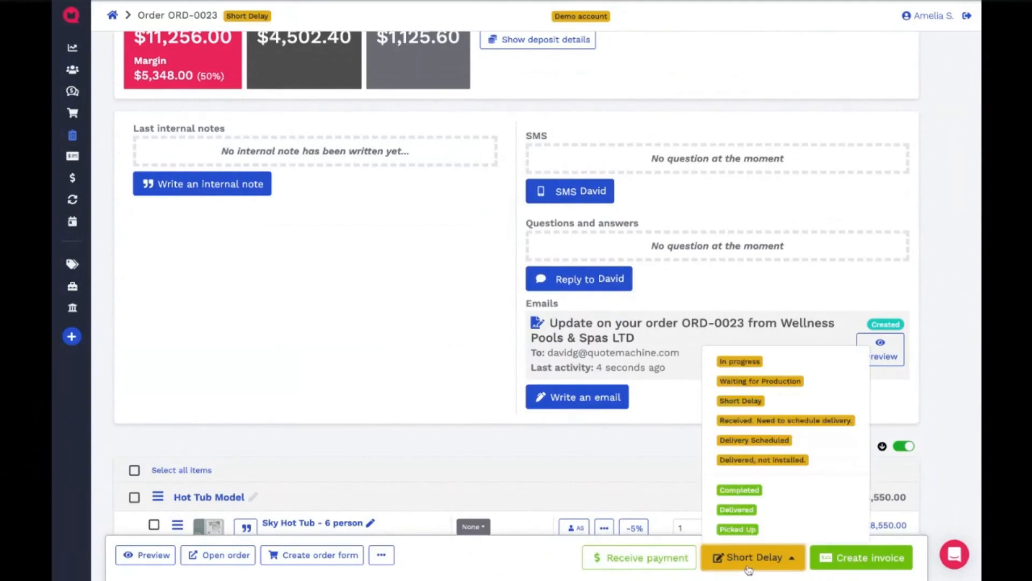
pyautogui.click(749, 564)
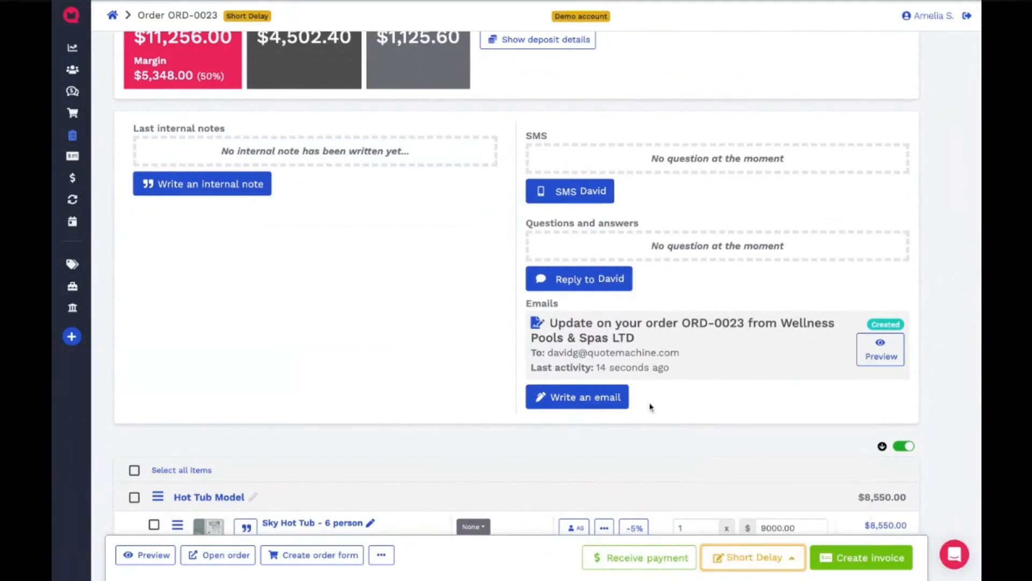
pyautogui.scroll(1, 651, 406)
pyautogui.click(884, 361)
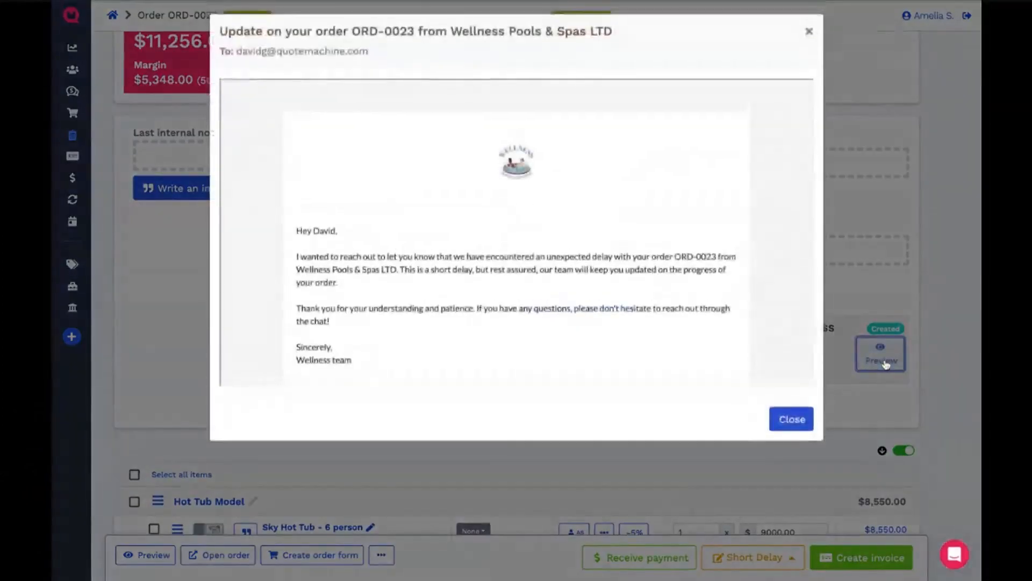
pyautogui.moveTo(313, 194); pyautogui.dragTo(364, 195)
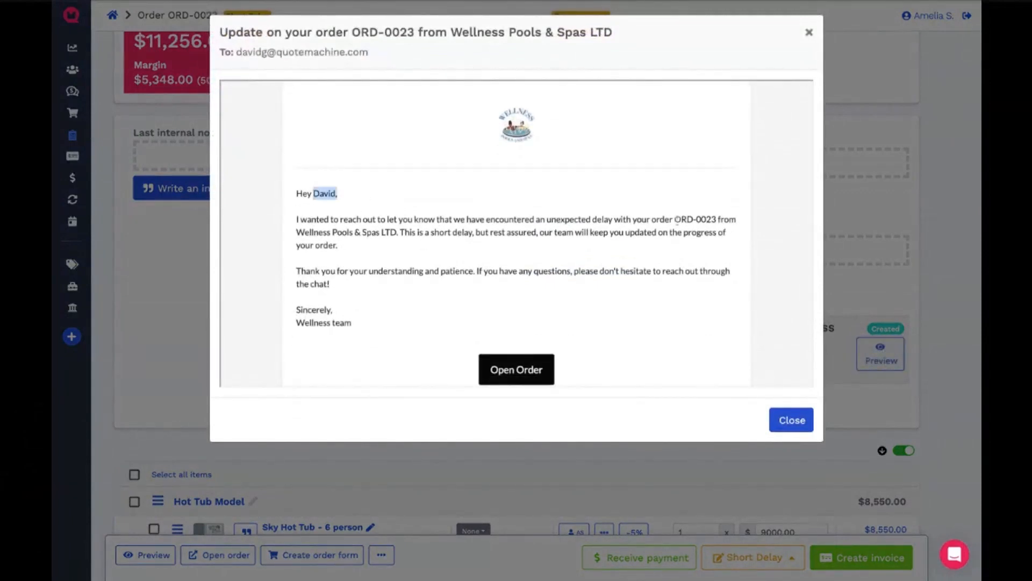
pyautogui.moveTo(674, 219); pyautogui.dragTo(717, 219)
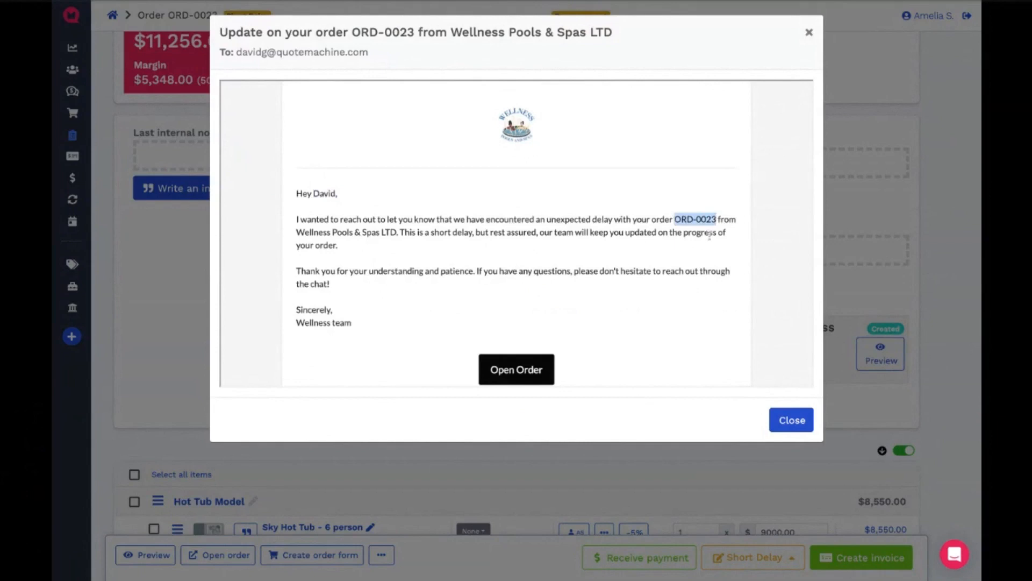
pyautogui.click(576, 232)
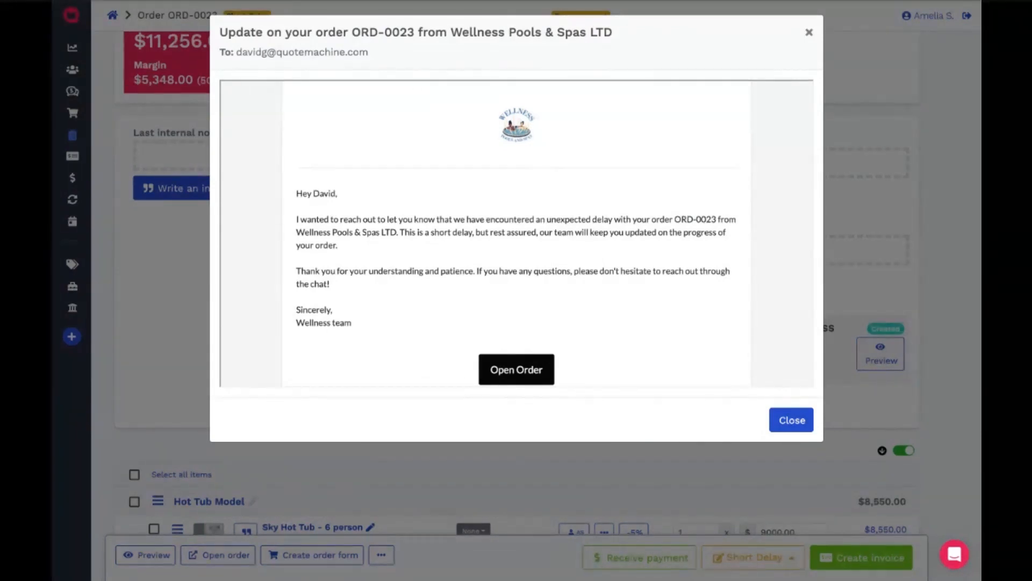
pyautogui.click(787, 419)
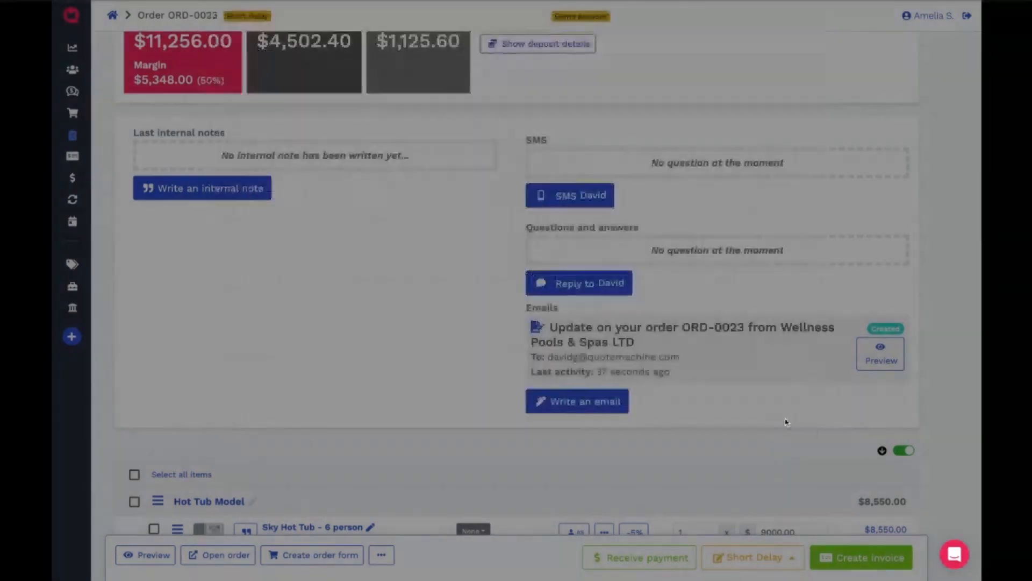
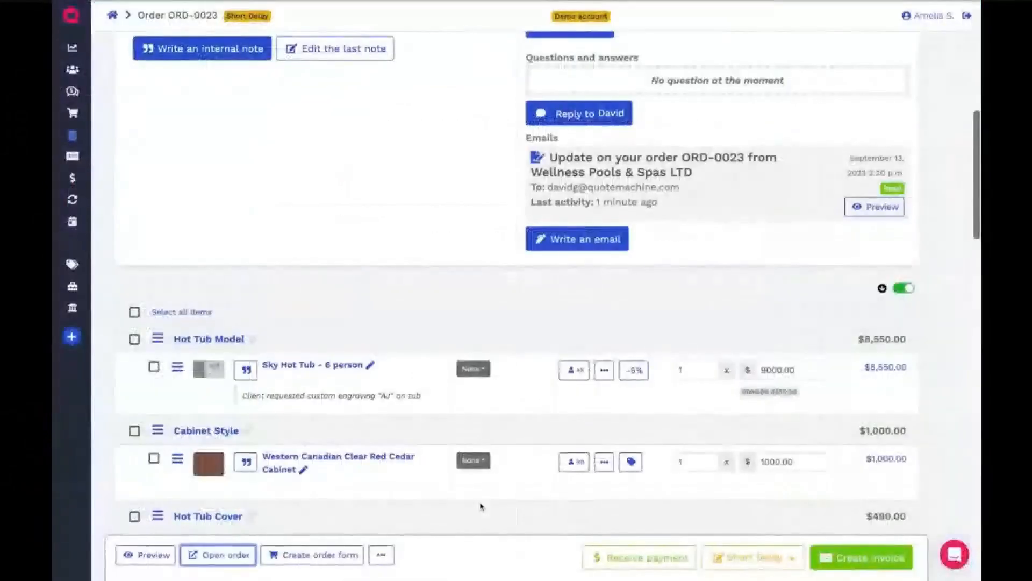
# - Remove the Sanitizer product from the order's Necessary Treatment Chemicals group in the seller's view
pyautogui.scroll(-6, 480, 506)
pyautogui.scroll(-2, 480, 505)
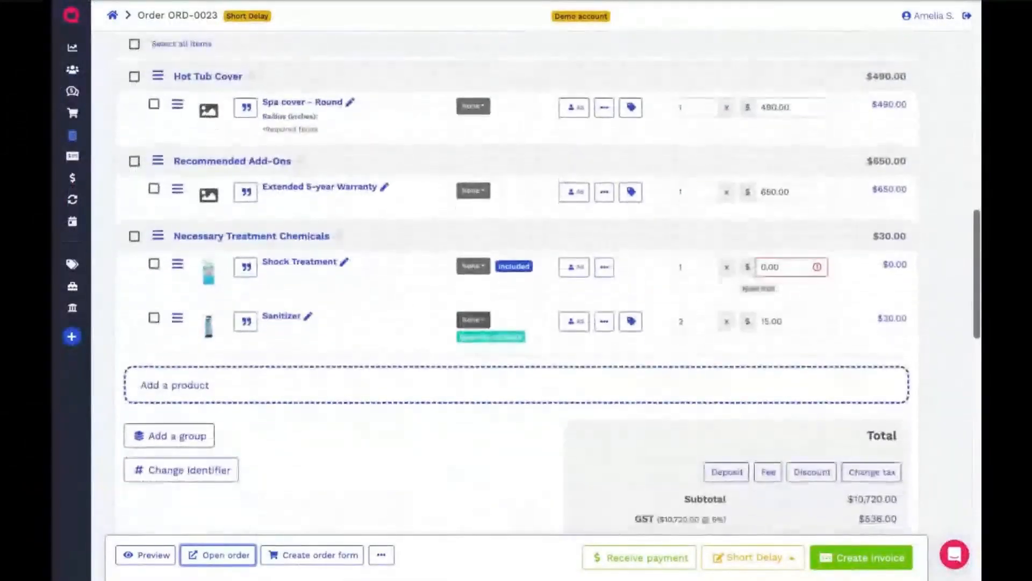
pyautogui.click(604, 317)
pyautogui.scroll(-2, 623, 495)
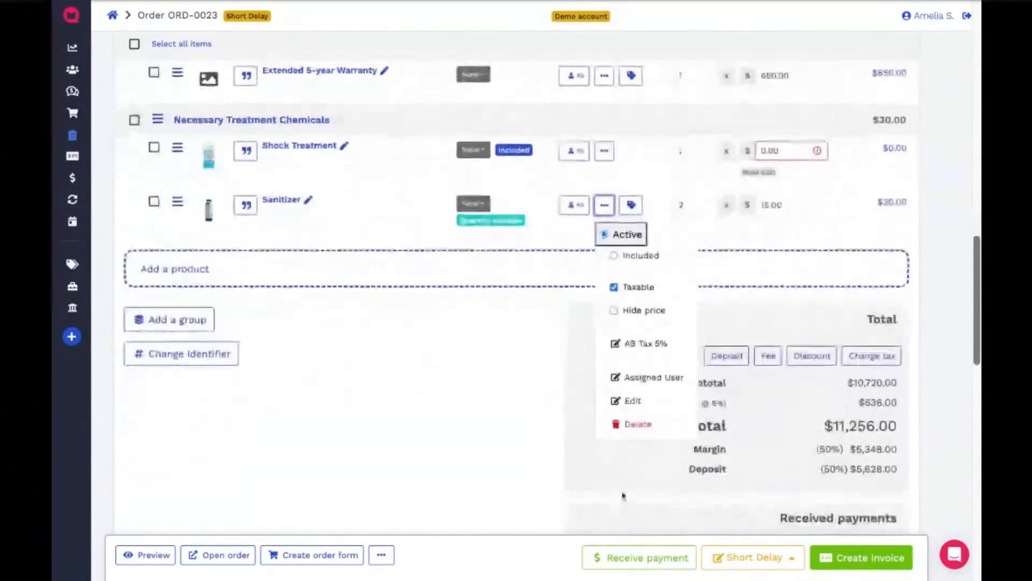
pyautogui.click(638, 423)
# - Set the quantity of the Spa cover - Round item in the Hot Tub Cover group to 2
pyautogui.scroll(2, 474, 323)
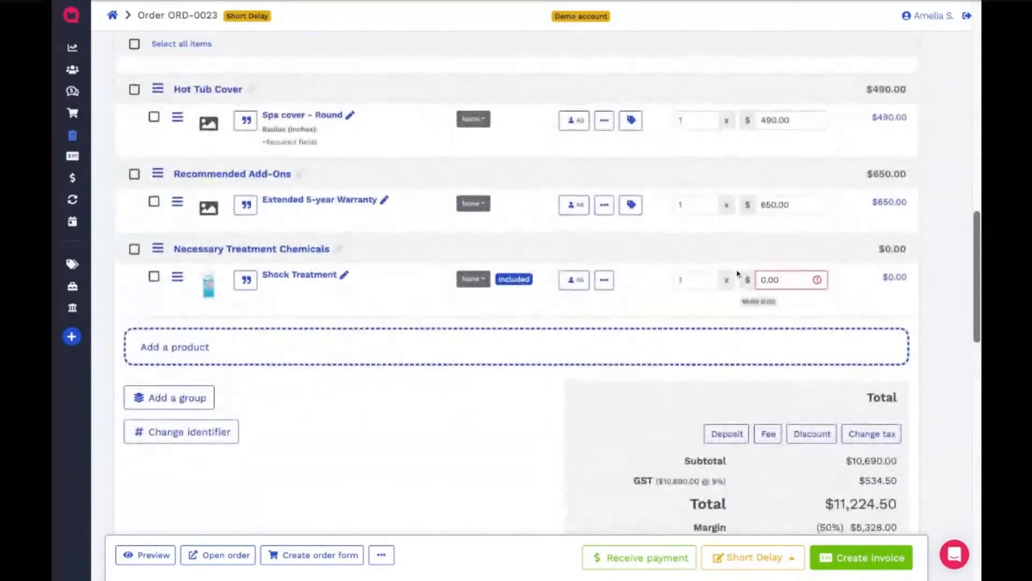
pyautogui.scroll(3, 721, 274)
pyautogui.click(710, 263)
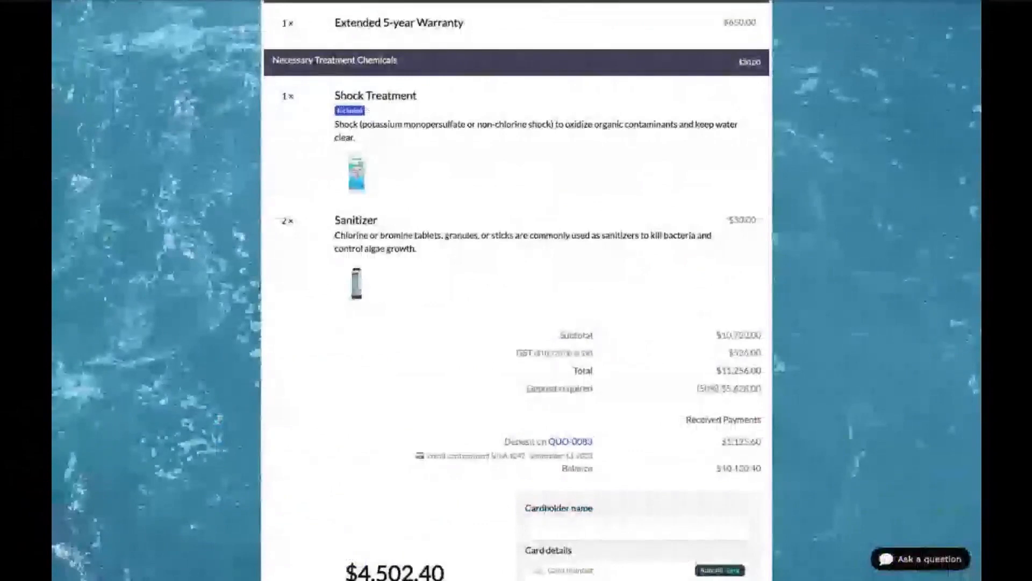
# - Refresh the customer-facing order page and fill in the payment form's card details with the provided test card
pyautogui.press('F5')
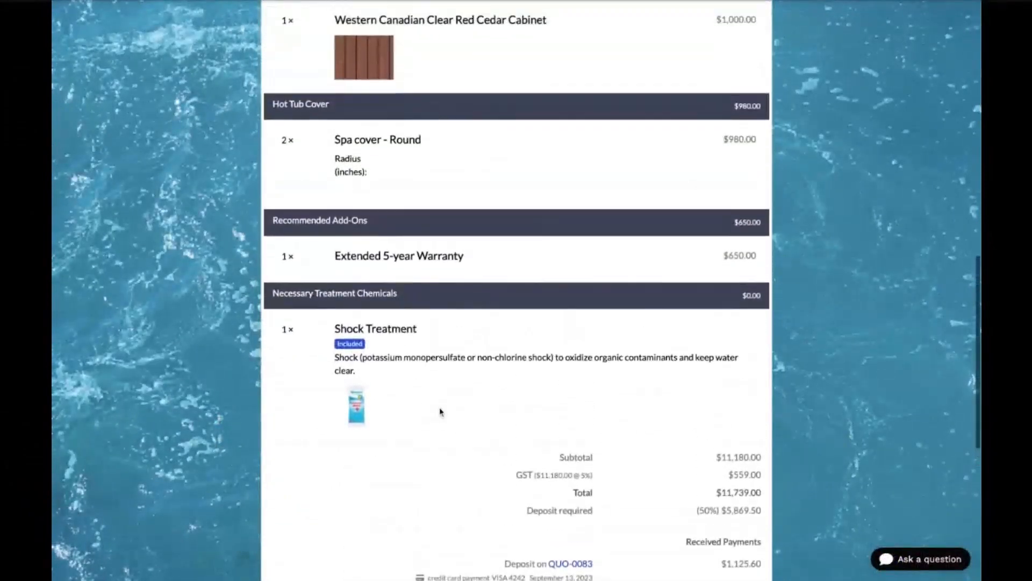
pyautogui.scroll(-5, 440, 411)
pyautogui.moveTo(614, 355); pyautogui.dragTo(540, 355)
pyautogui.hotkey('ctrl', 'c')
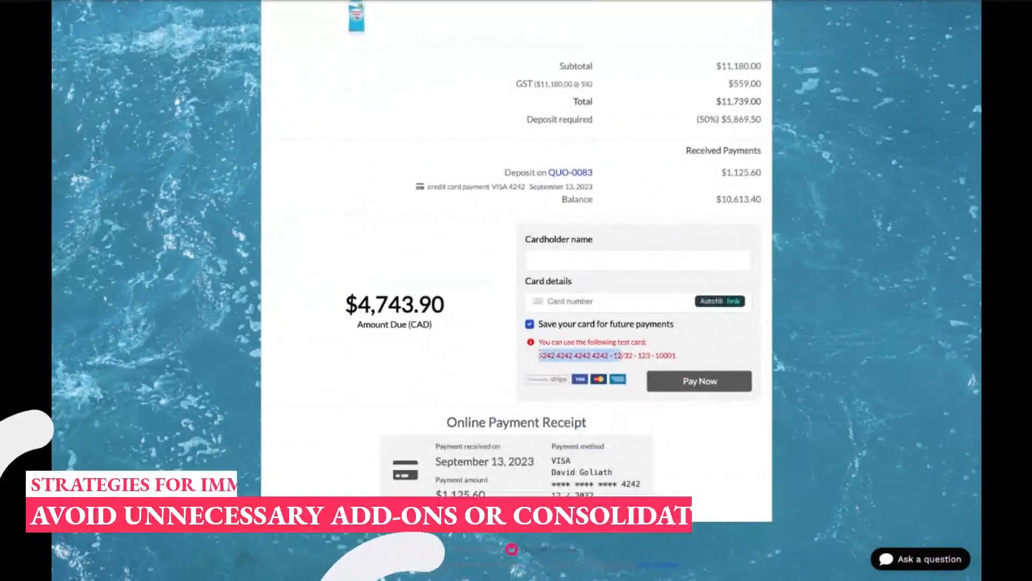
pyautogui.click(592, 302)
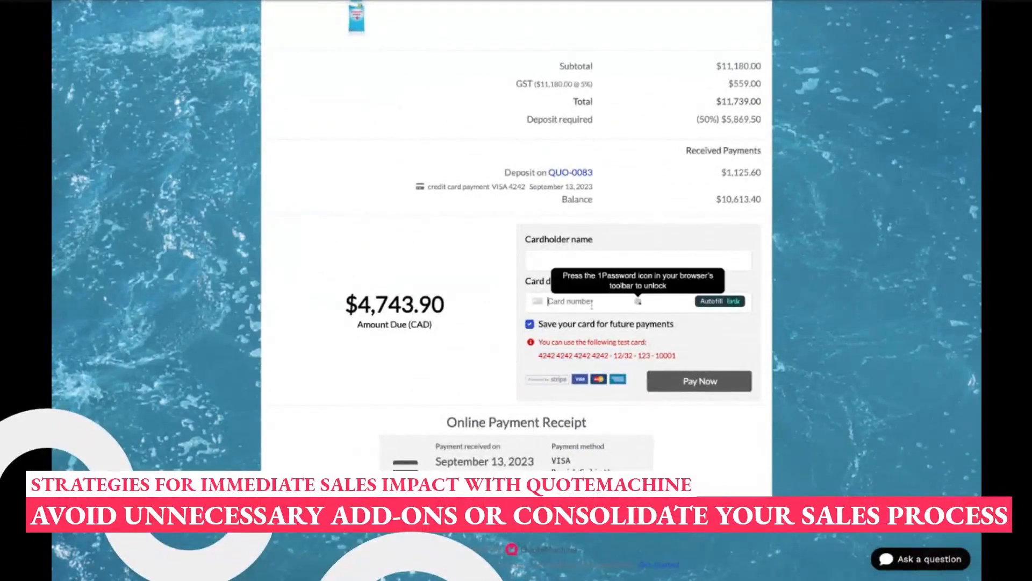
pyautogui.hotkey('ctrl', 'v')
pyautogui.write('12 / 32 123 10001')
# - Enter the cardholder's name in the payment form and submit payment of the remaining deposit amount due
pyautogui.click(538, 258)
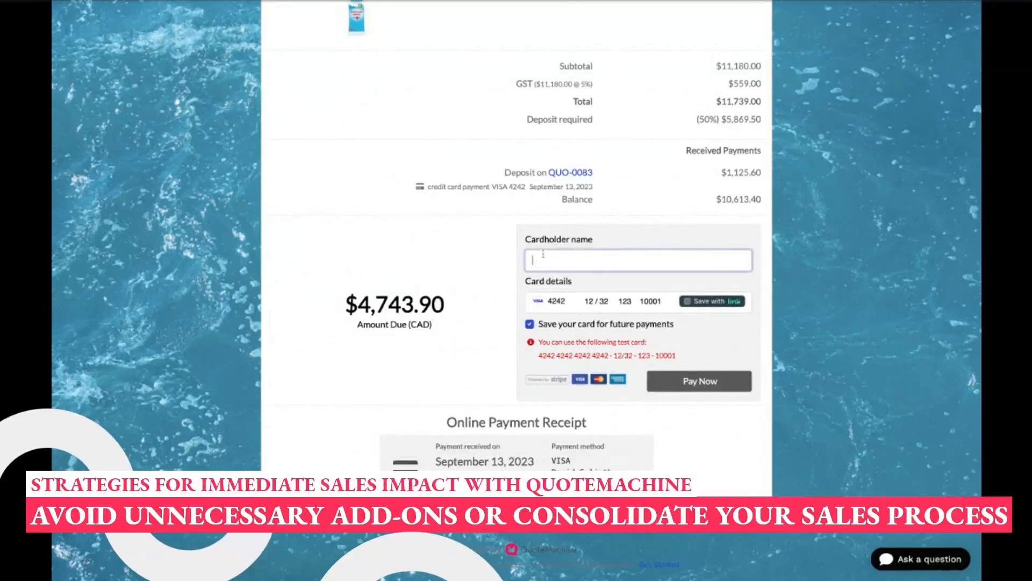
pyautogui.write('da')
pyautogui.click(581, 314)
pyautogui.click(695, 386)
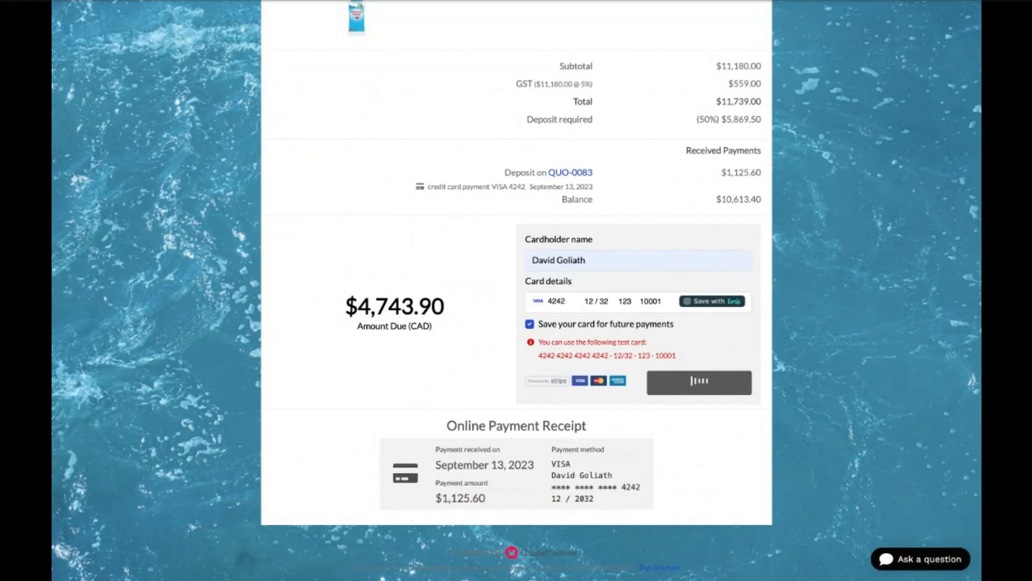
pyautogui.scroll(3, 516, 290)
pyautogui.scroll(-1, 516, 290)
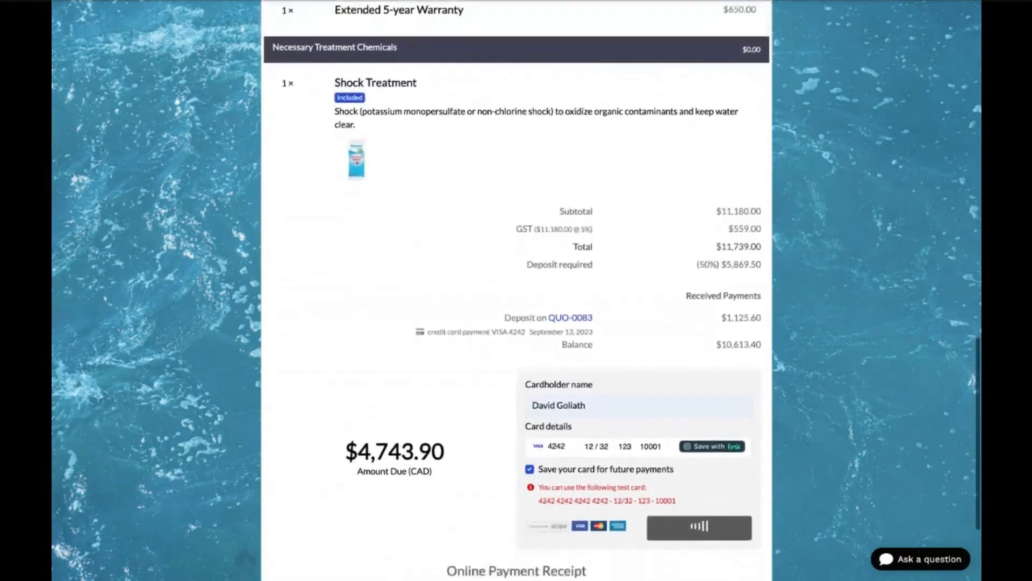
pyautogui.scroll(-3, 511, 546)
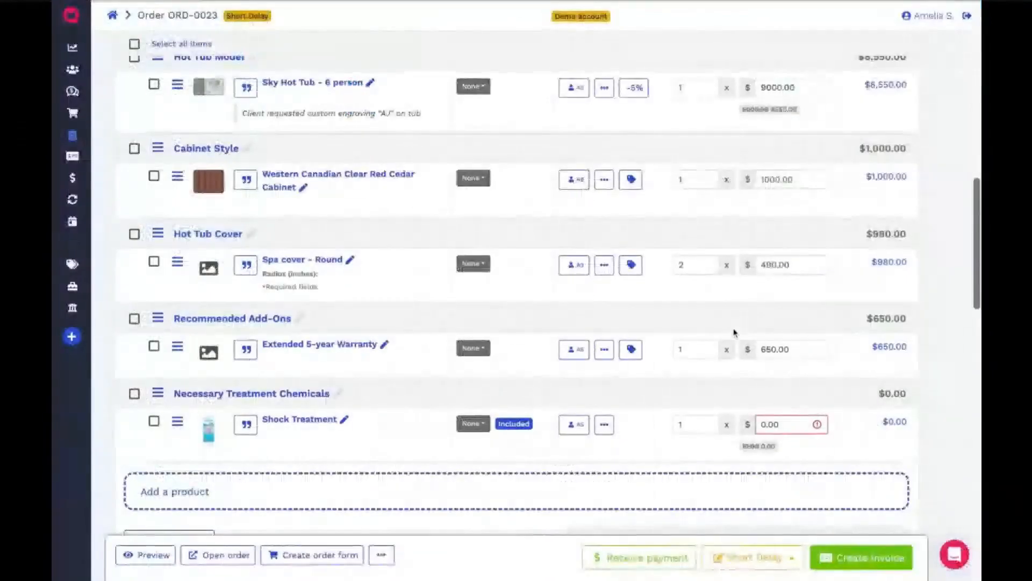
# - Inspect the order's invoice product selection and its payment form with the cards on file, closing both without saving
pyautogui.click(837, 565)
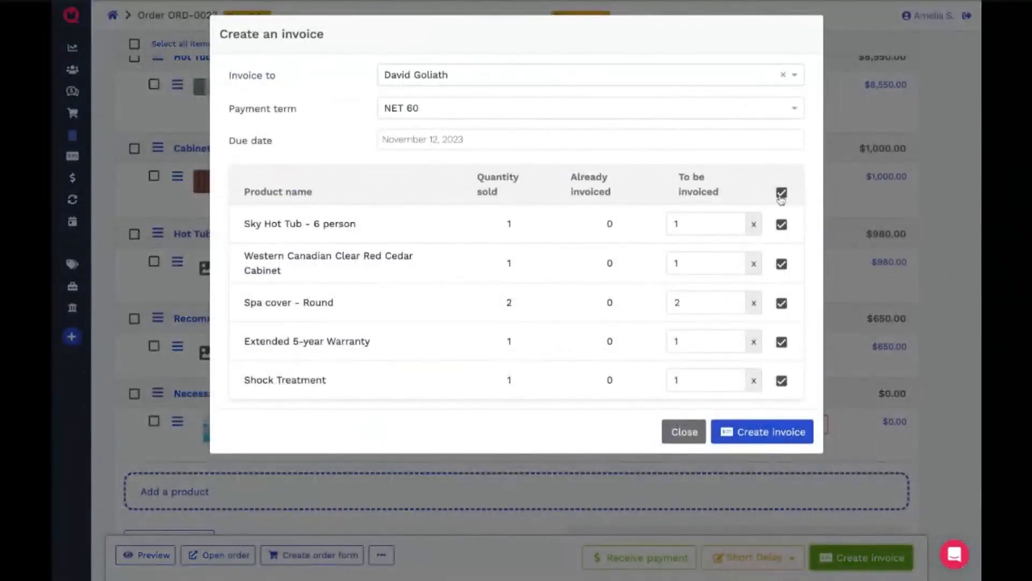
pyautogui.click(781, 193)
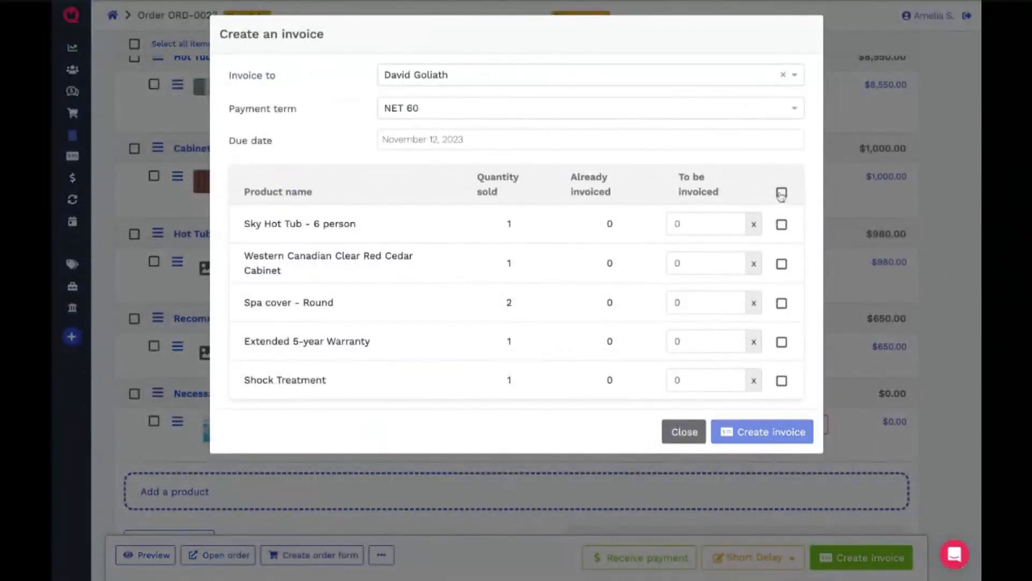
pyautogui.click(686, 436)
pyautogui.click(640, 559)
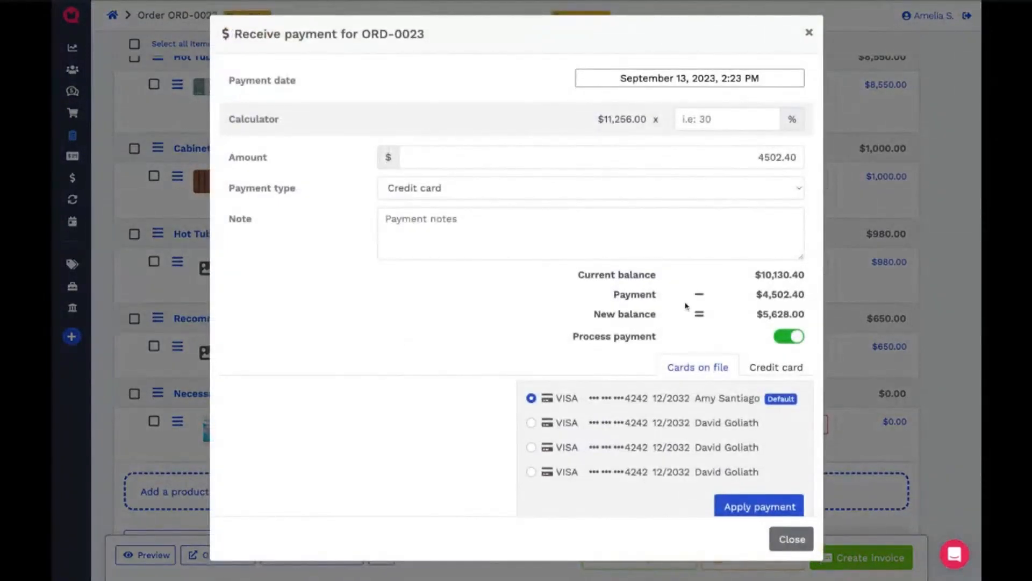
pyautogui.scroll(-1, 687, 333)
pyautogui.click(808, 30)
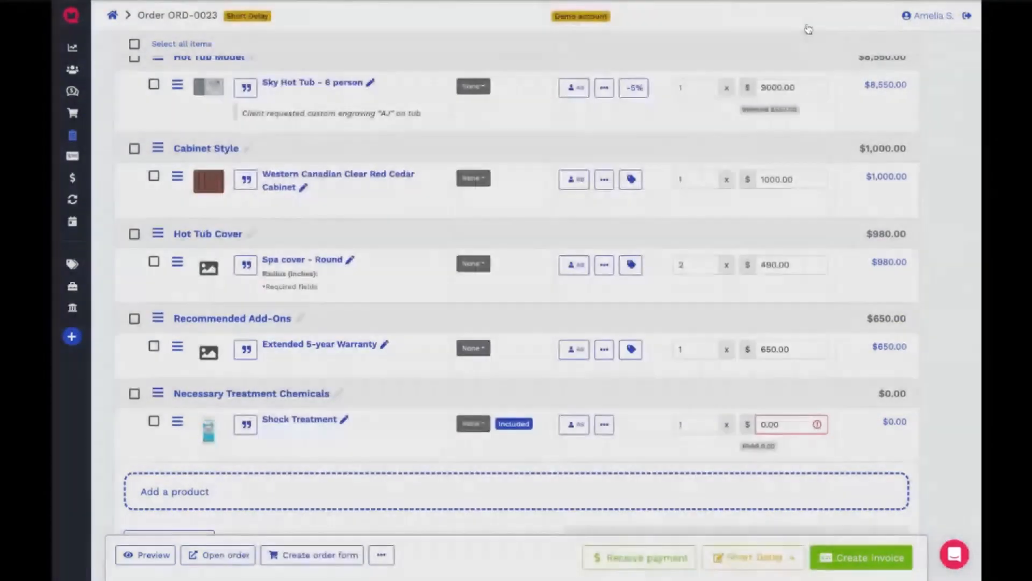
# - Start a calendar appointment for the order in the available calendar, on September 25, 2023, from 12:00 PM to 1:00 PM
pyautogui.scroll(3, 794, 332)
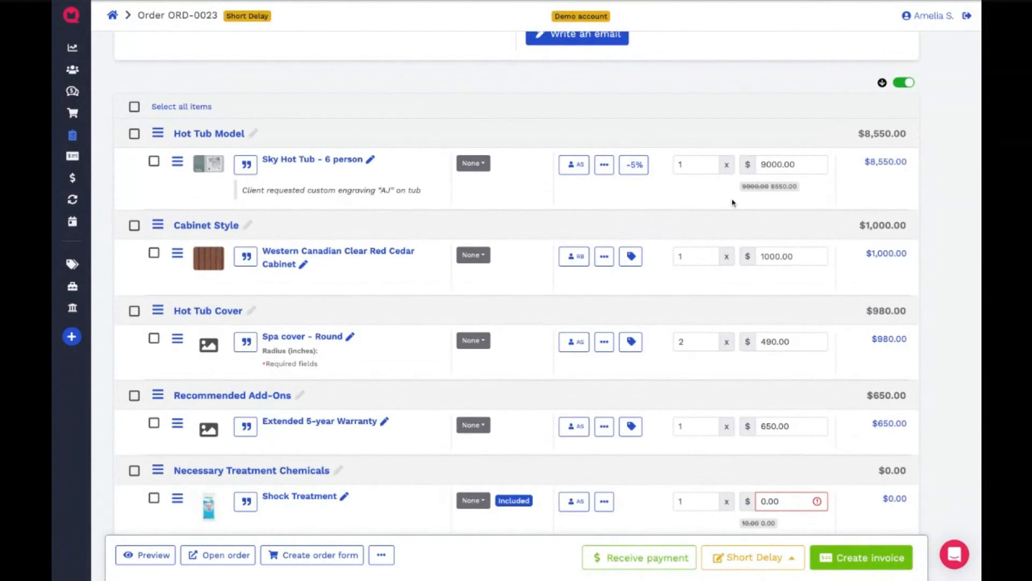
pyautogui.scroll(10, 554, 257)
pyautogui.scroll(6, 553, 256)
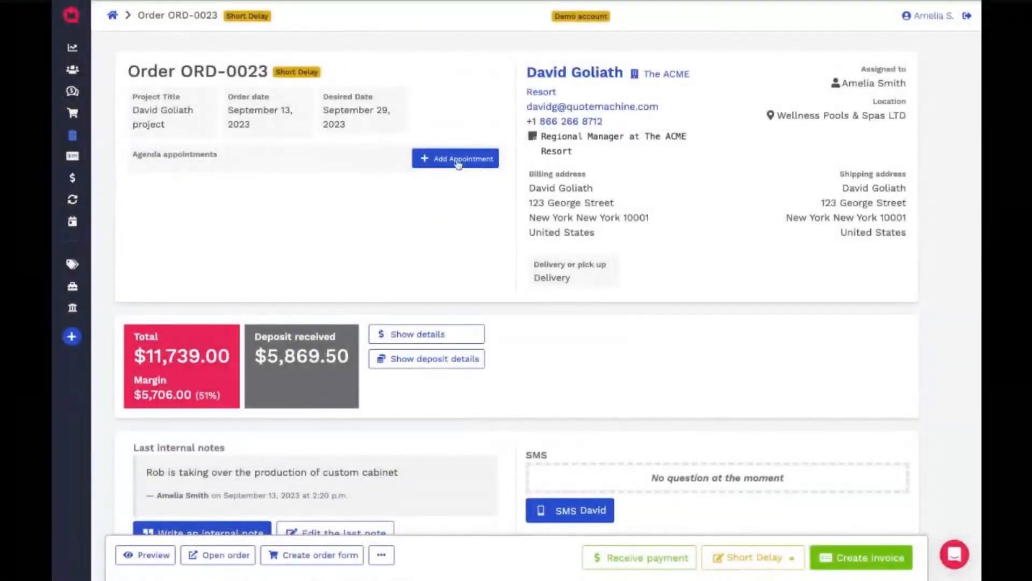
pyautogui.click(458, 159)
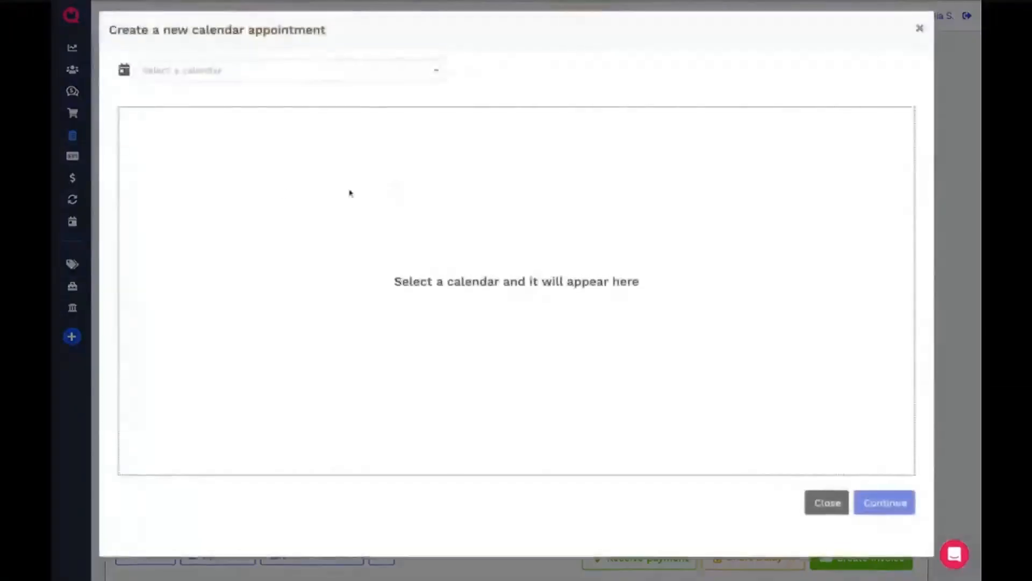
pyautogui.click(287, 81)
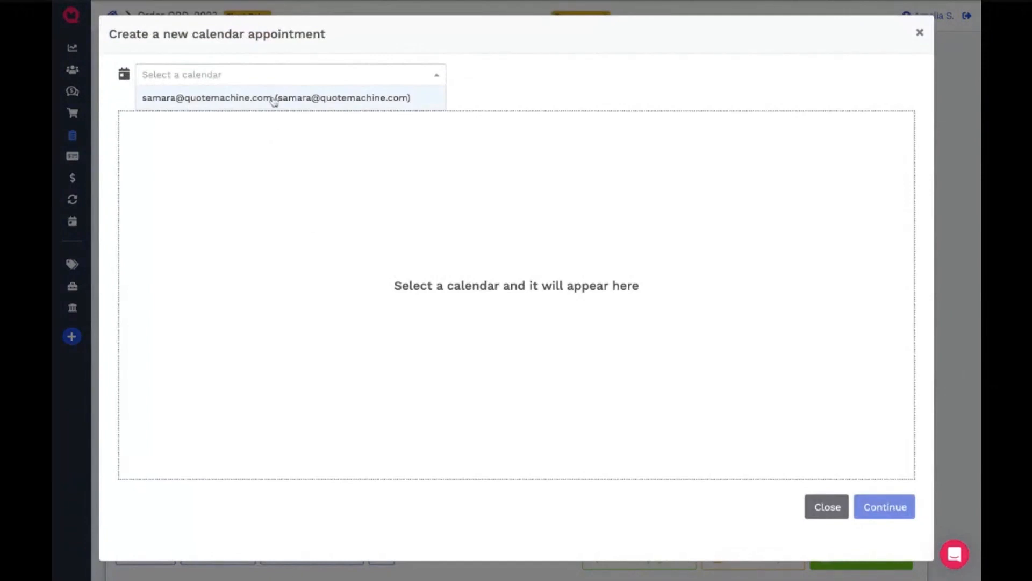
pyautogui.click(274, 99)
pyautogui.click(158, 121)
pyautogui.click(157, 124)
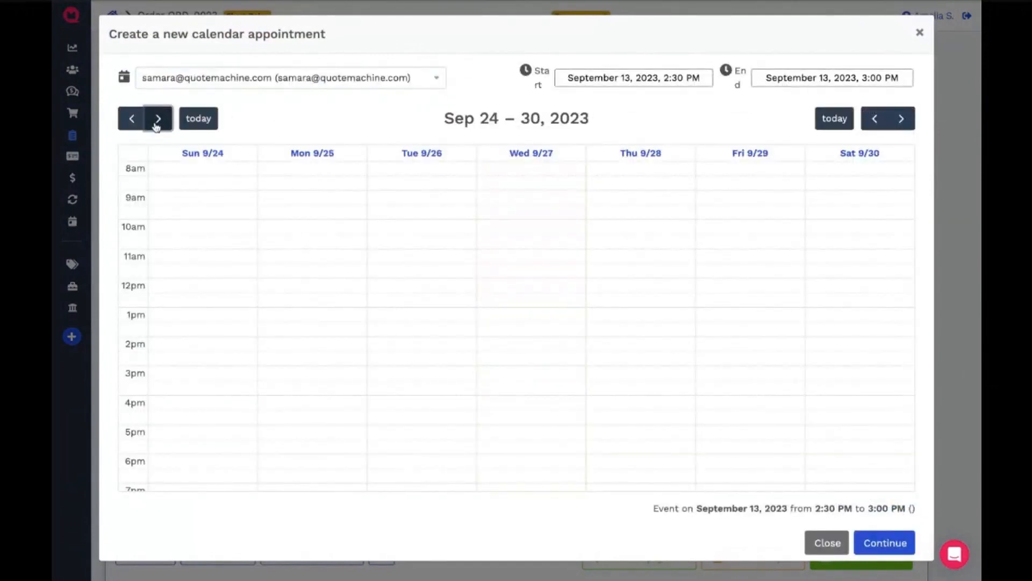
pyautogui.moveTo(285, 285); pyautogui.dragTo(286, 305)
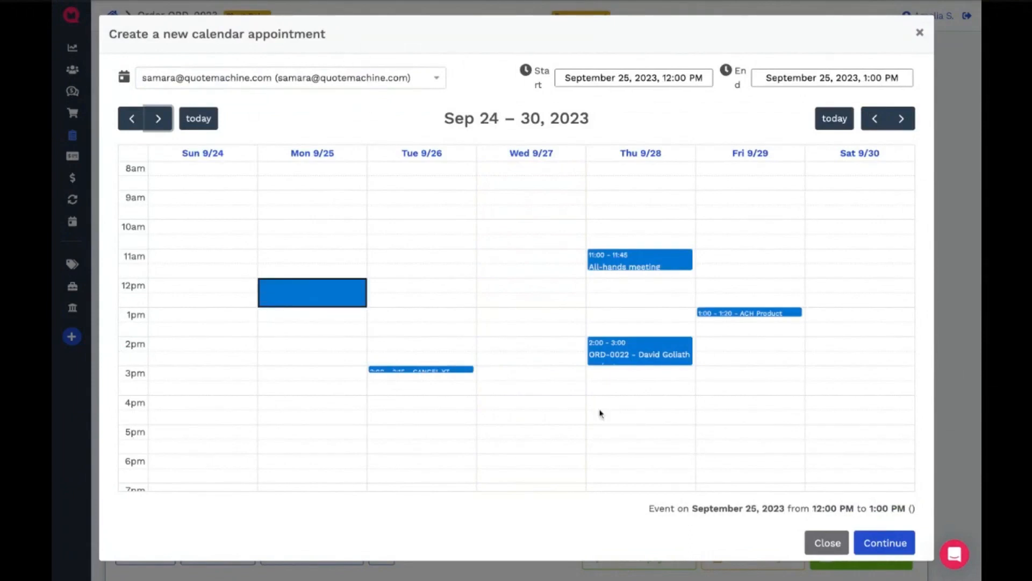
pyautogui.click(882, 540)
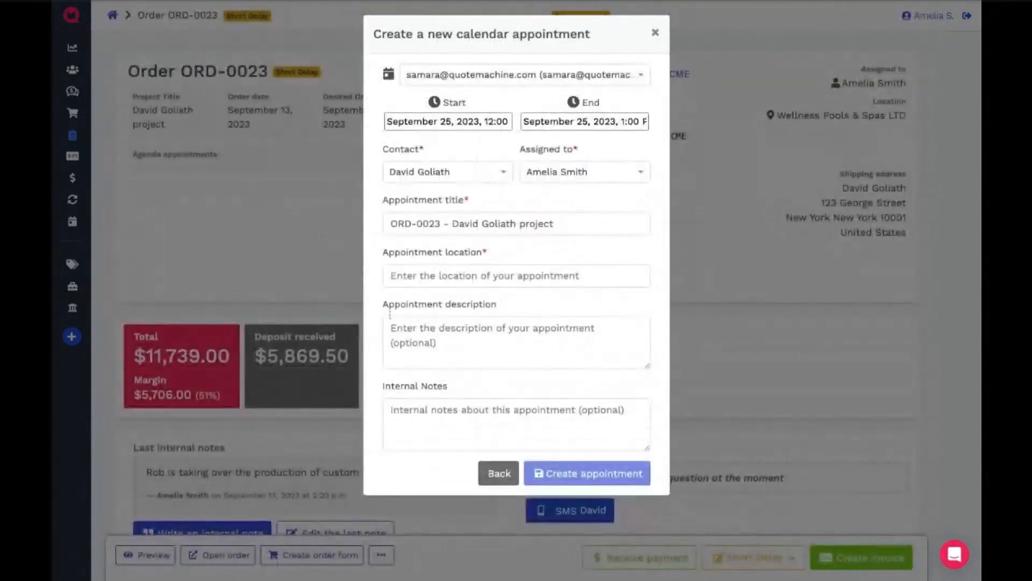
# - Enter the street address as the appointment's location and "installation" as its description
pyautogui.click(485, 275)
pyautogui.write('123 My street')
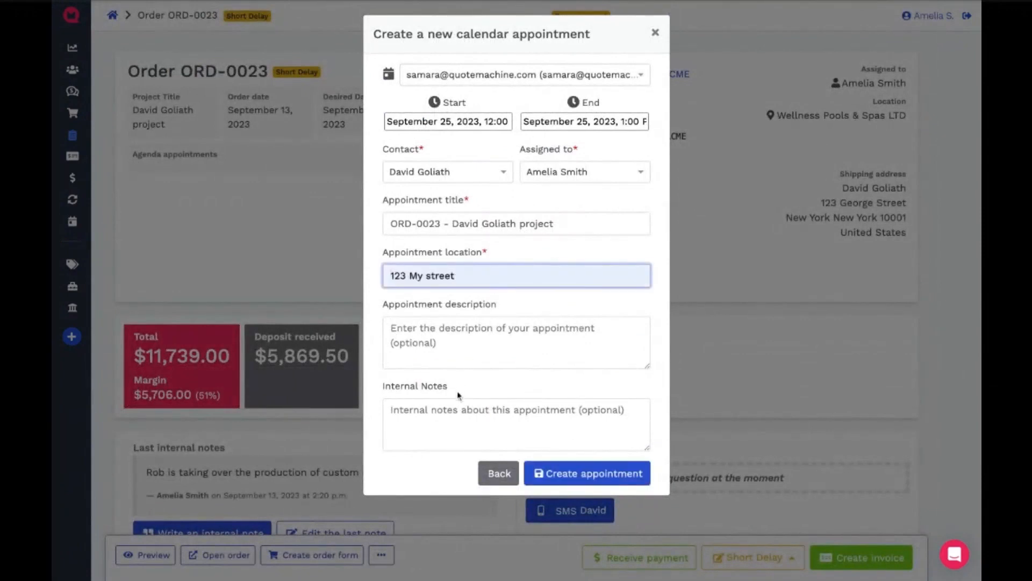
pyautogui.click(435, 338)
pyautogui.write('I')
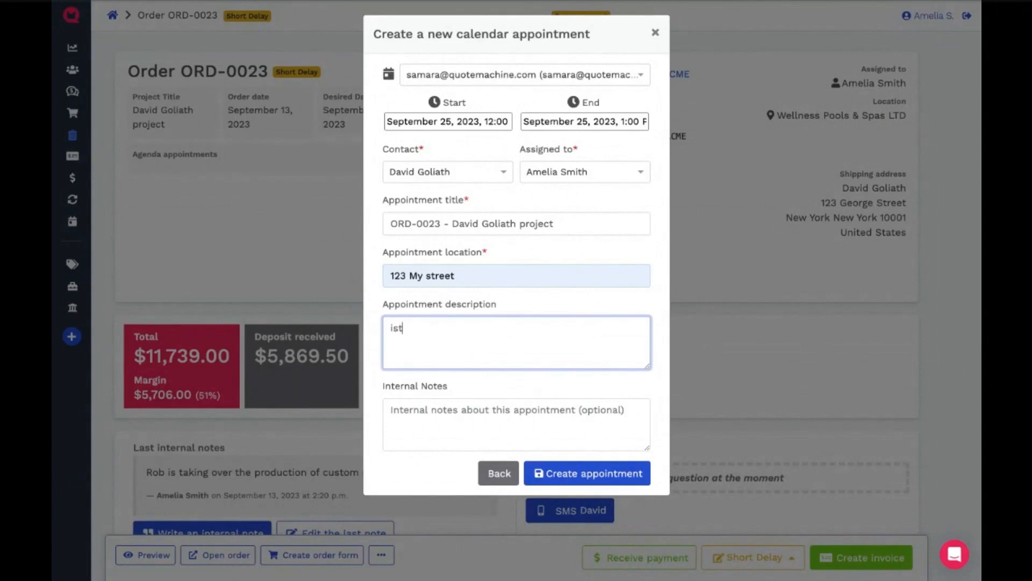
pyautogui.write('nstallation')
# - Add the internal note "make sure to collect final payment!" and create the appointment
pyautogui.click(452, 412)
pyautogui.write('make sure to collect final paymen')
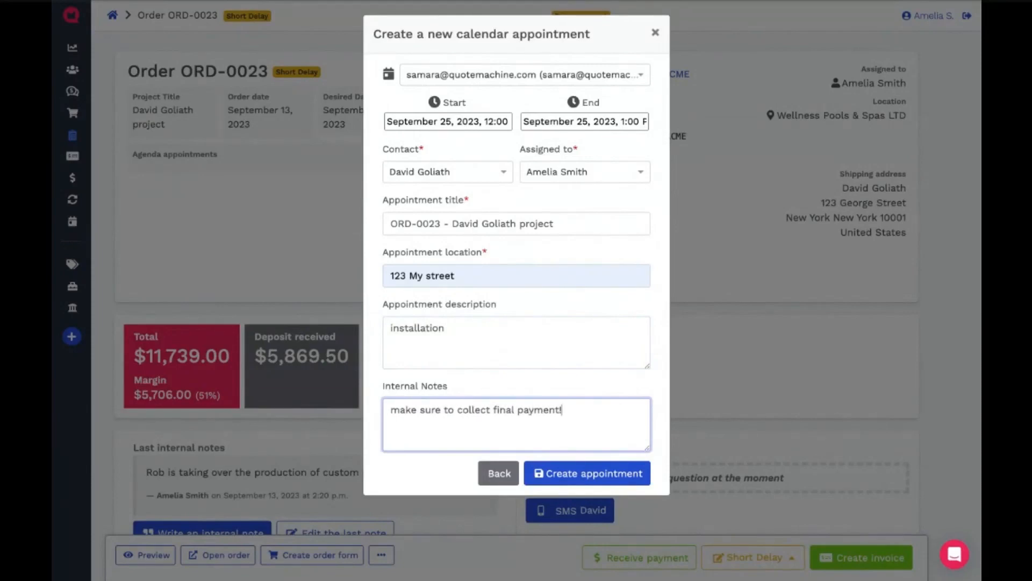
pyautogui.write('t!')
pyautogui.click(591, 474)
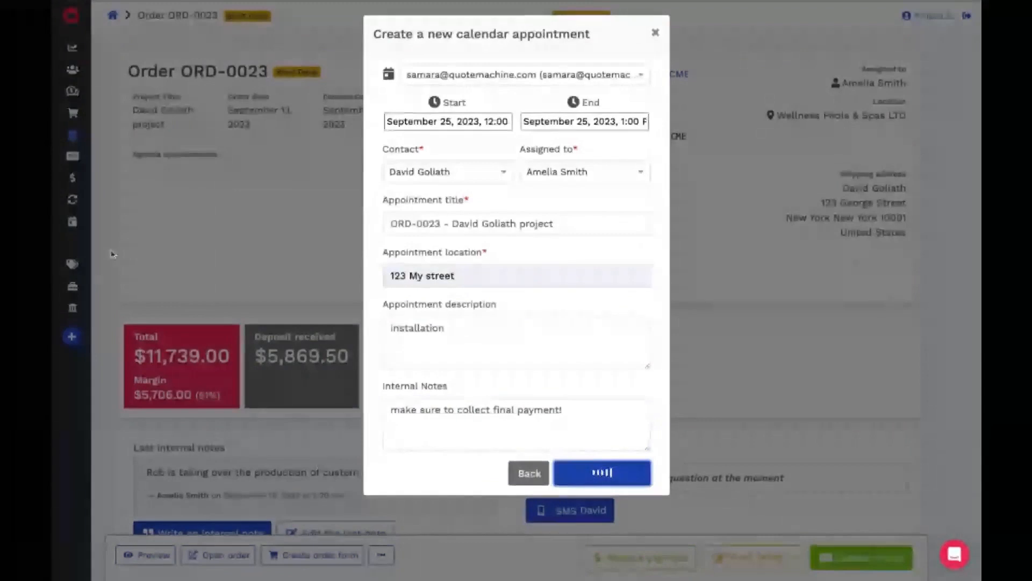
# - Link the September 25 appointment to the order's Hot Tub Model group
pyautogui.scroll(-8, 239, 286)
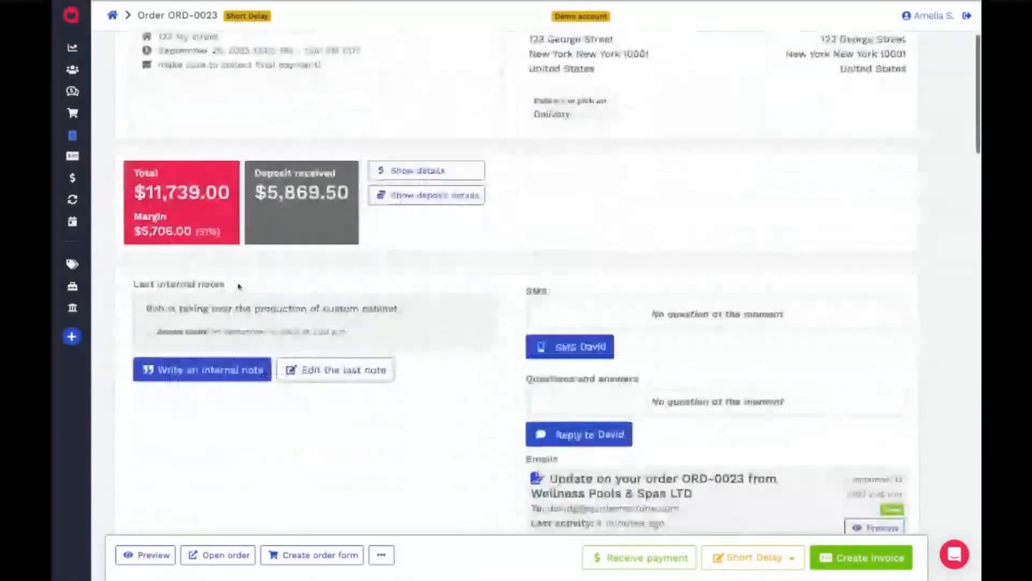
pyautogui.scroll(-4, 239, 286)
pyautogui.click(252, 229)
pyautogui.click(397, 359)
pyautogui.click(405, 382)
pyautogui.click(719, 404)
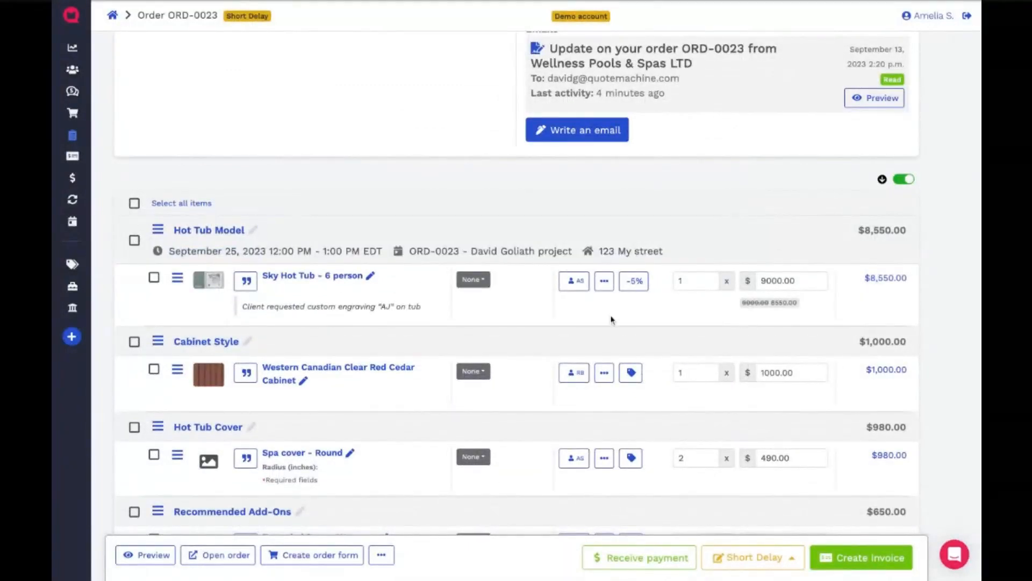
# - Create an invoice from the order for only the Western Canadian Clear Red Cedar Cabinet and two Spa cover - Round units
pyautogui.scroll(-2, 612, 319)
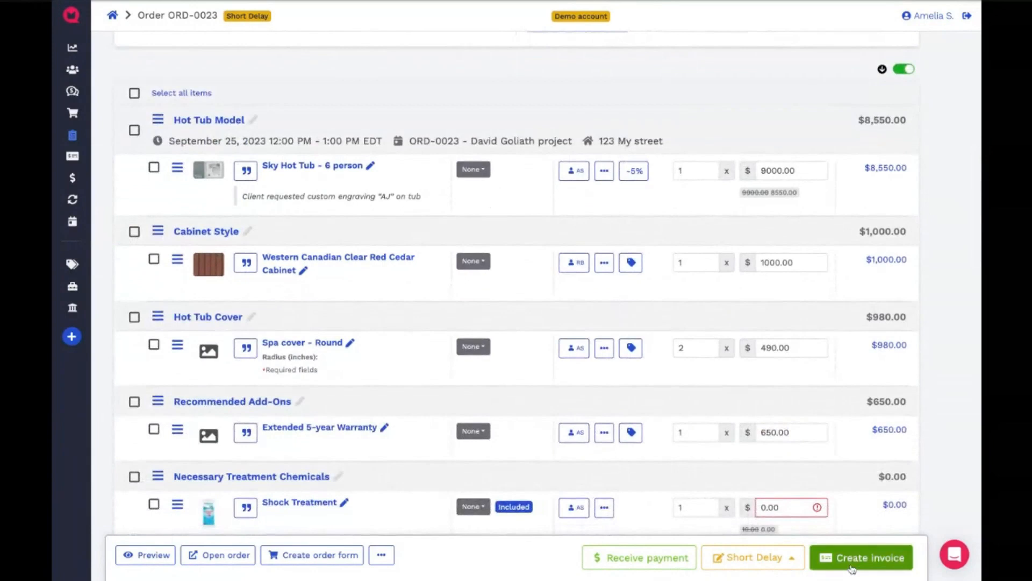
pyautogui.click(851, 569)
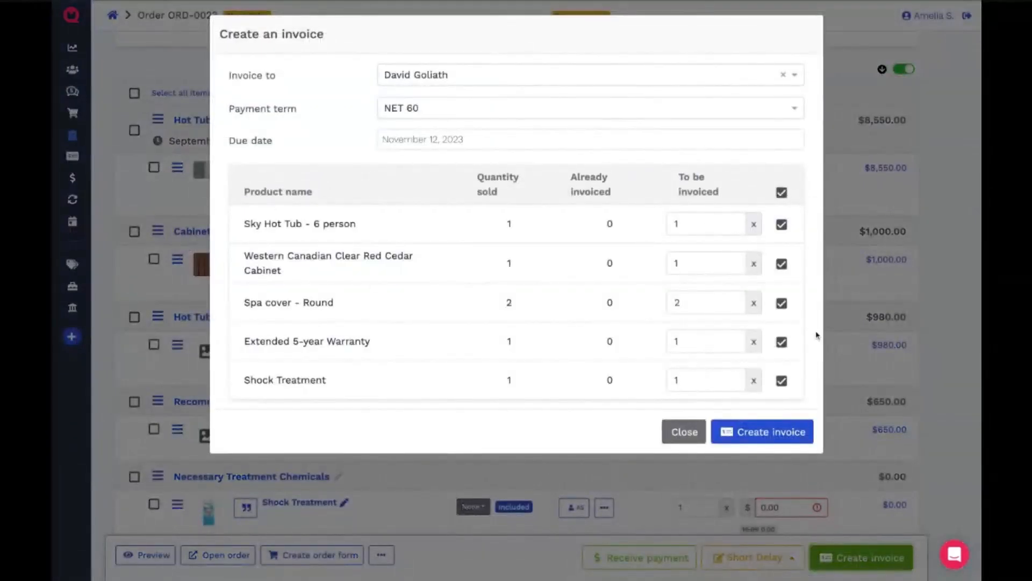
pyautogui.click(782, 193)
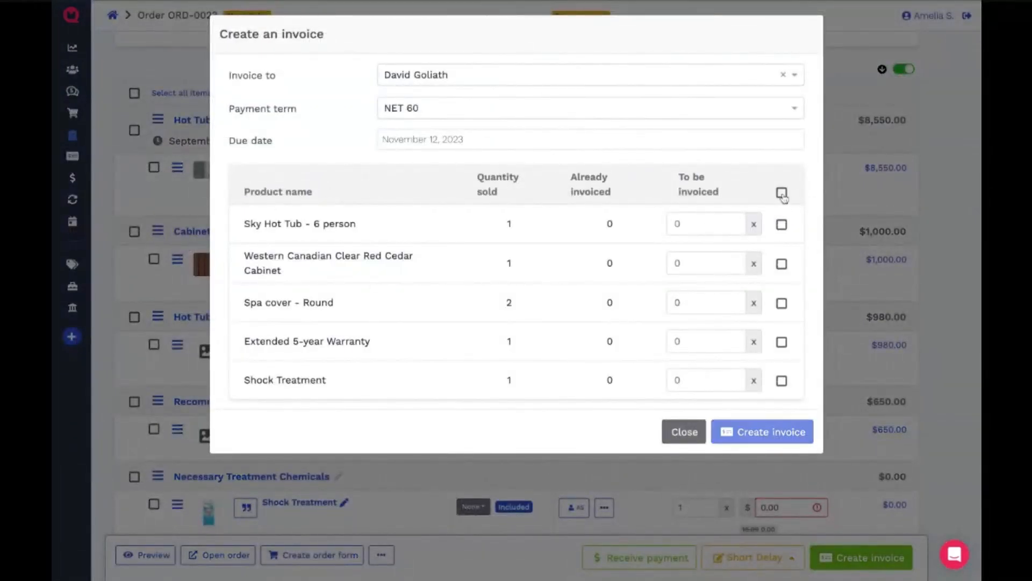
pyautogui.click(783, 265)
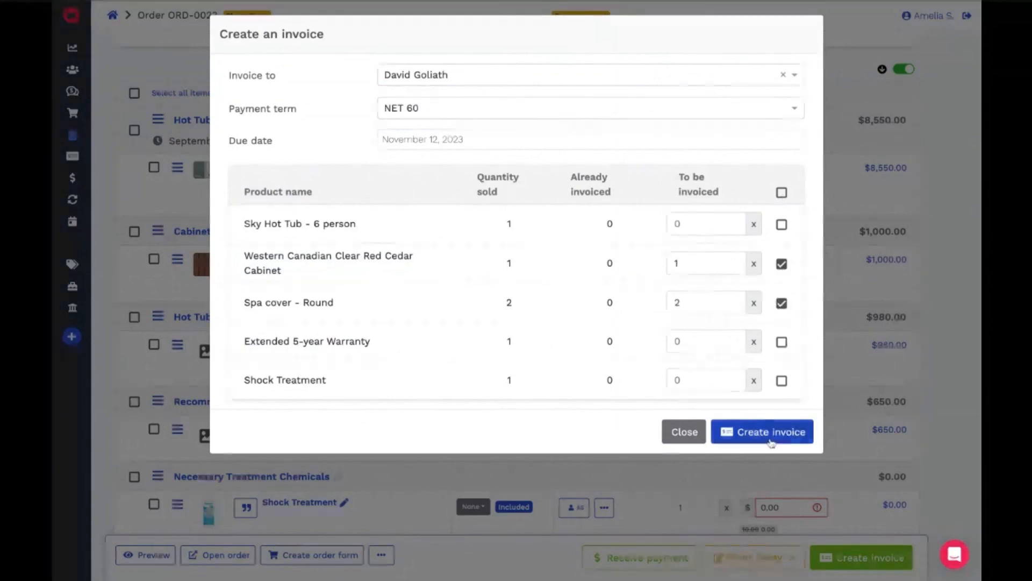
pyautogui.click(770, 431)
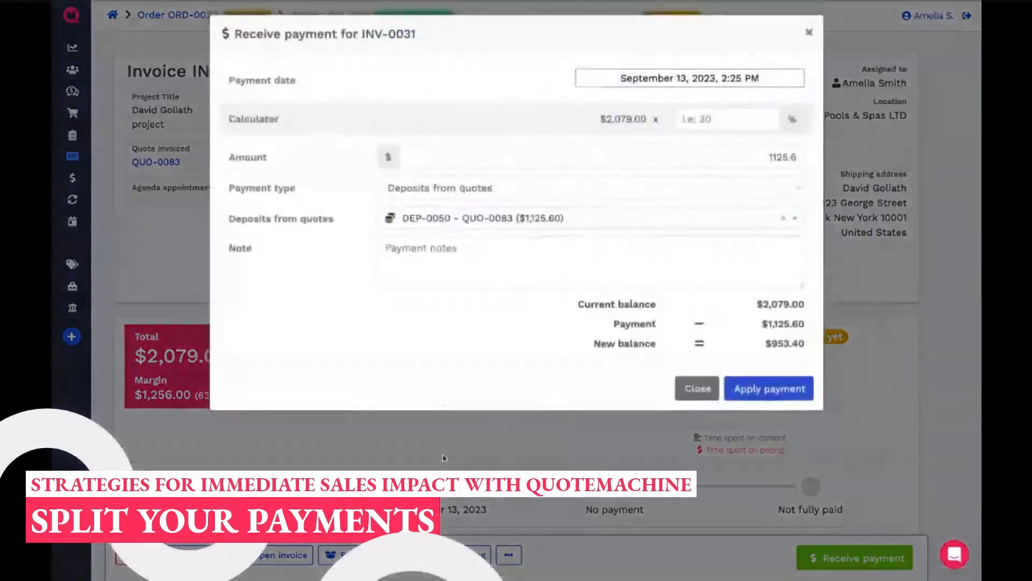
# - Apply $1,125.60 from the quote deposit and $953.40 from the order deposit to the new invoice
pyautogui.click(774, 390)
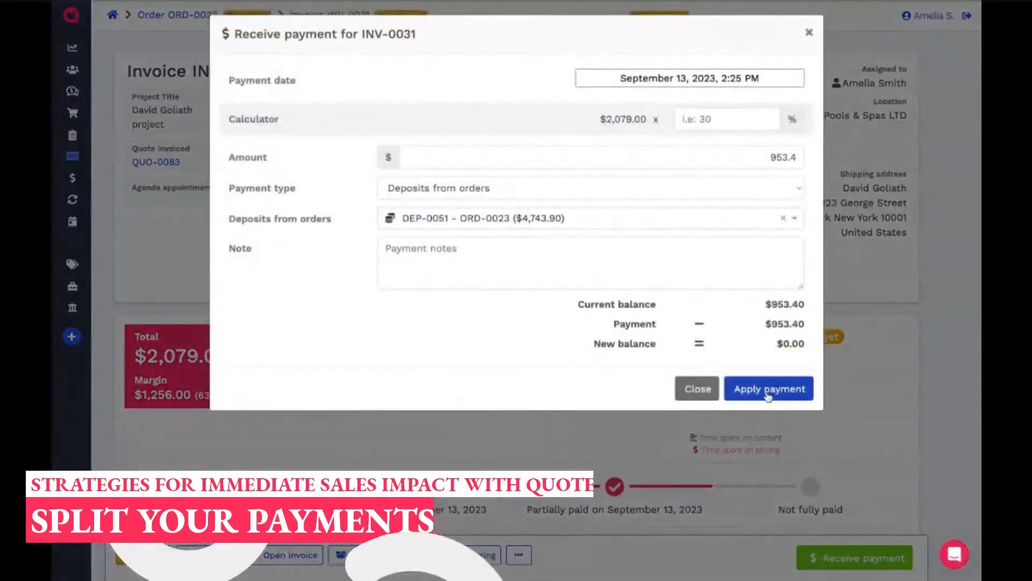
pyautogui.click(764, 388)
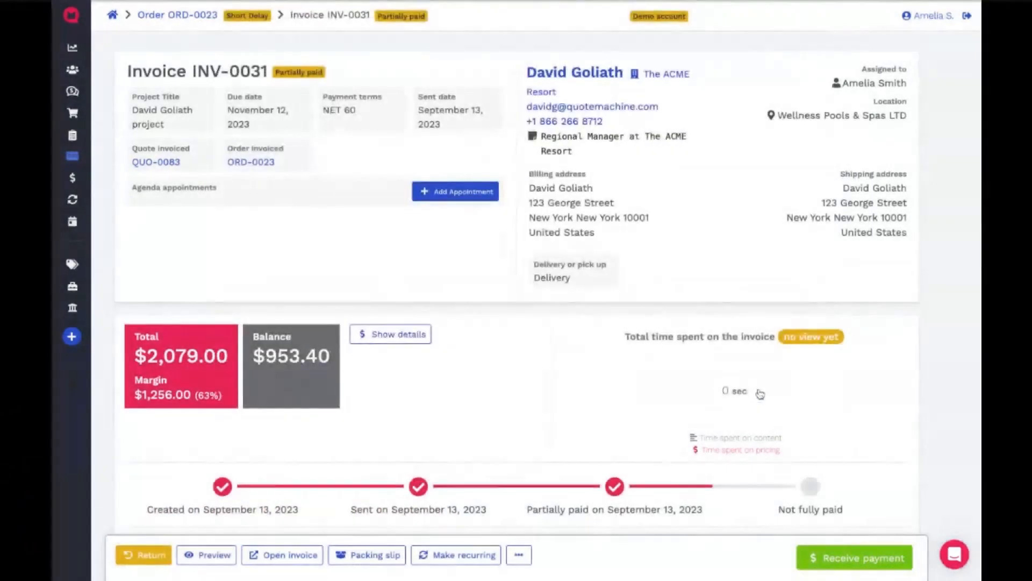
# - Return to the invoiced order and set the Sky Hot Tub - 6 person item's status to waiting on approval
pyautogui.click(251, 163)
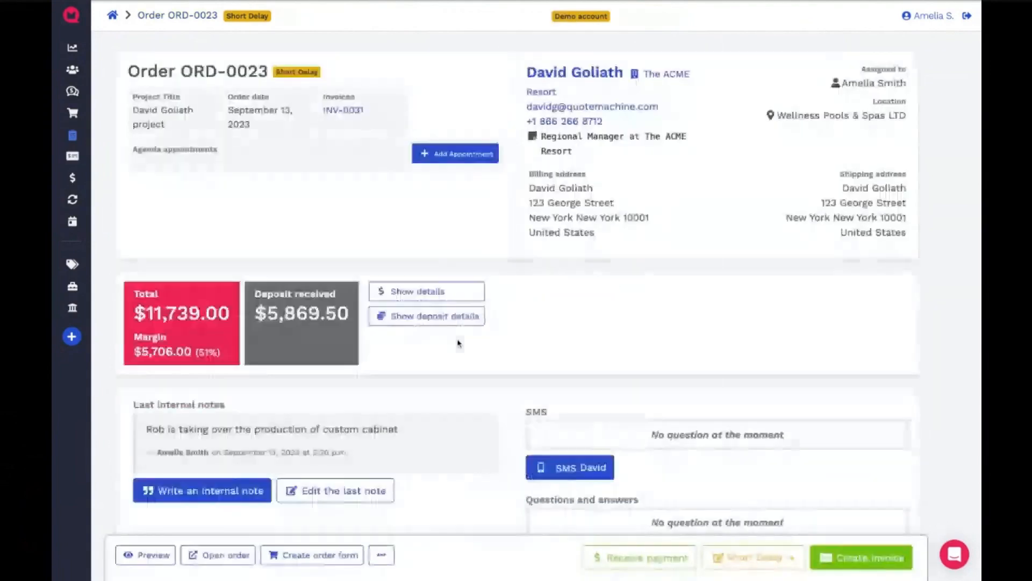
pyautogui.scroll(-3, 458, 343)
pyautogui.scroll(-6, 458, 343)
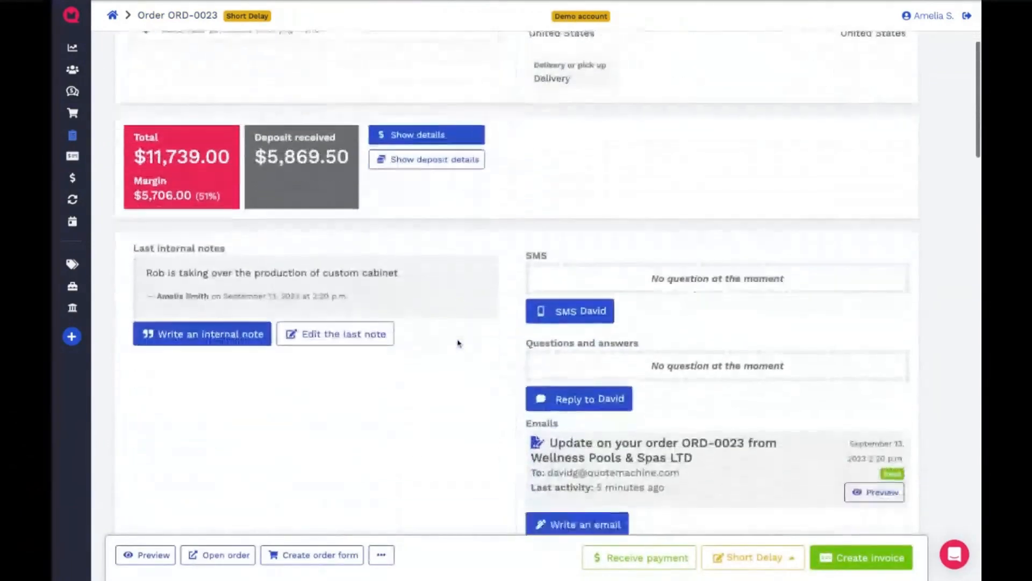
pyautogui.scroll(-5, 219, 89)
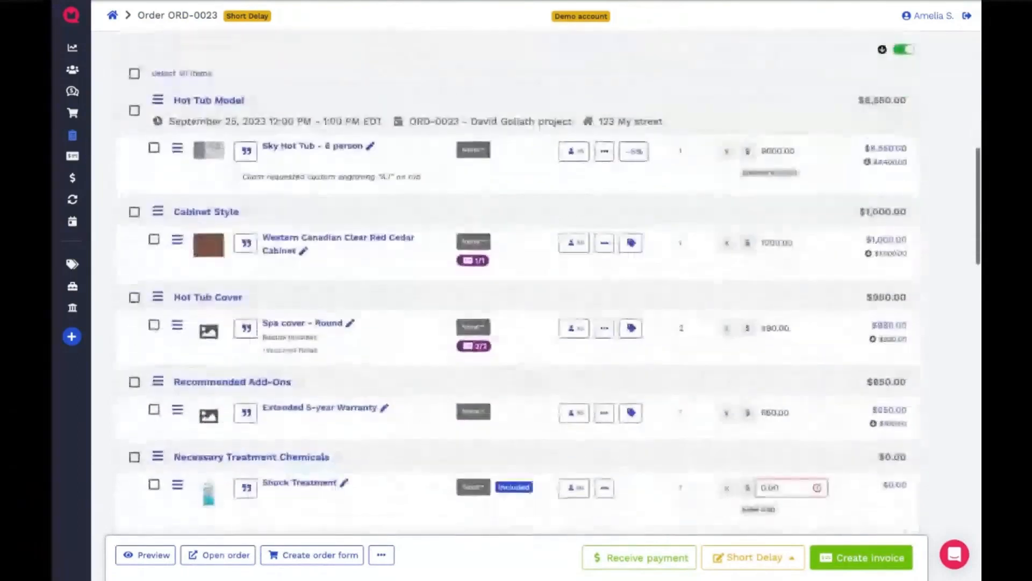
pyautogui.click(473, 143)
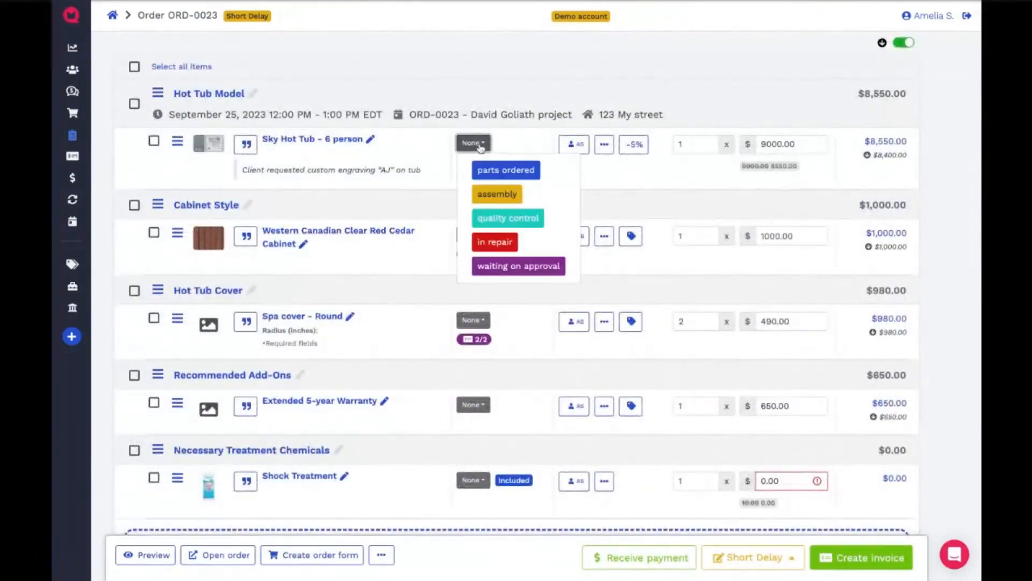
pyautogui.click(486, 264)
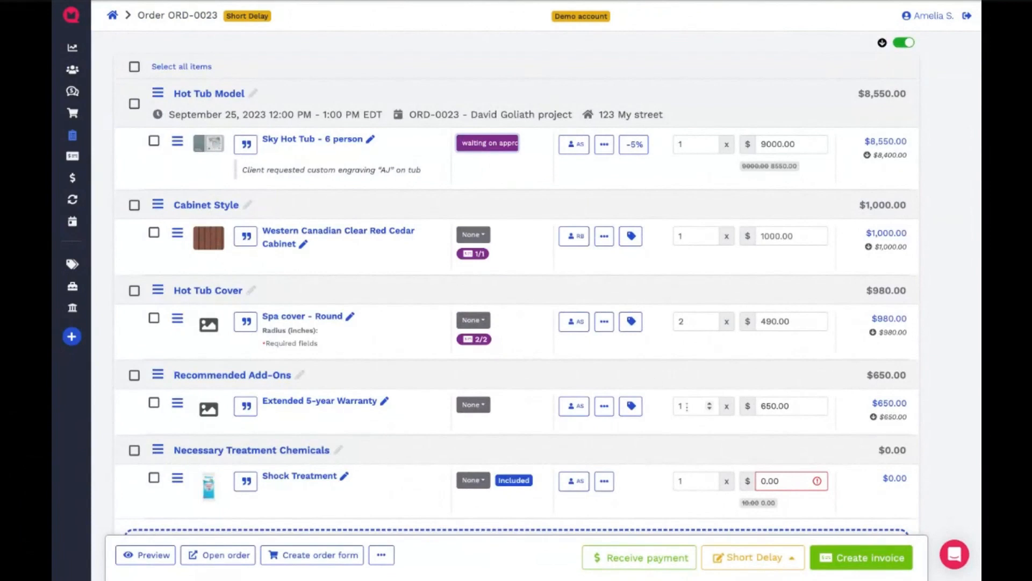
# - Create an invoice for the order's remaining items and mark it as done, leaving the quote-deposit payment unapplied
pyautogui.click(839, 558)
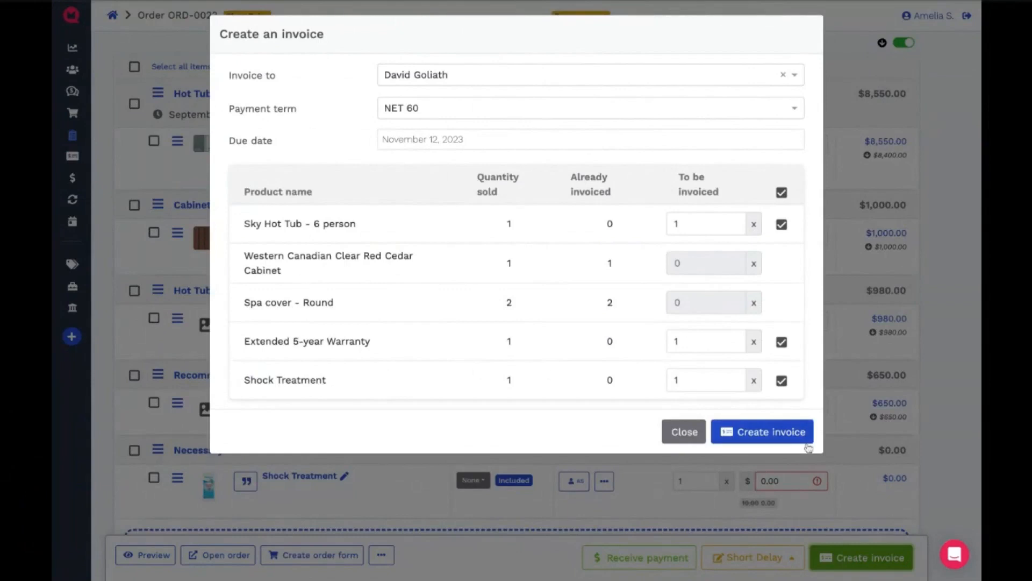
pyautogui.click(774, 439)
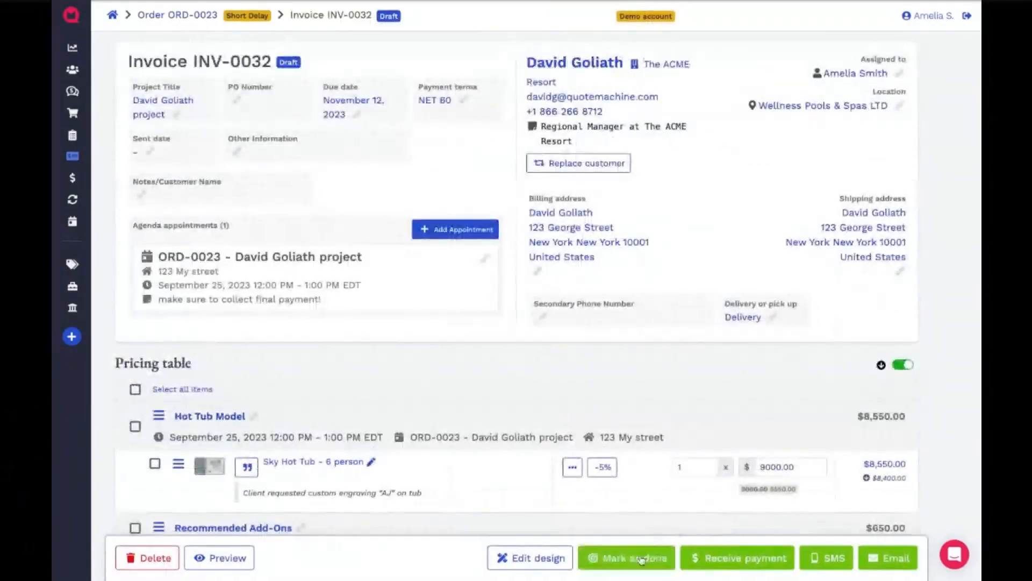
pyautogui.click(642, 559)
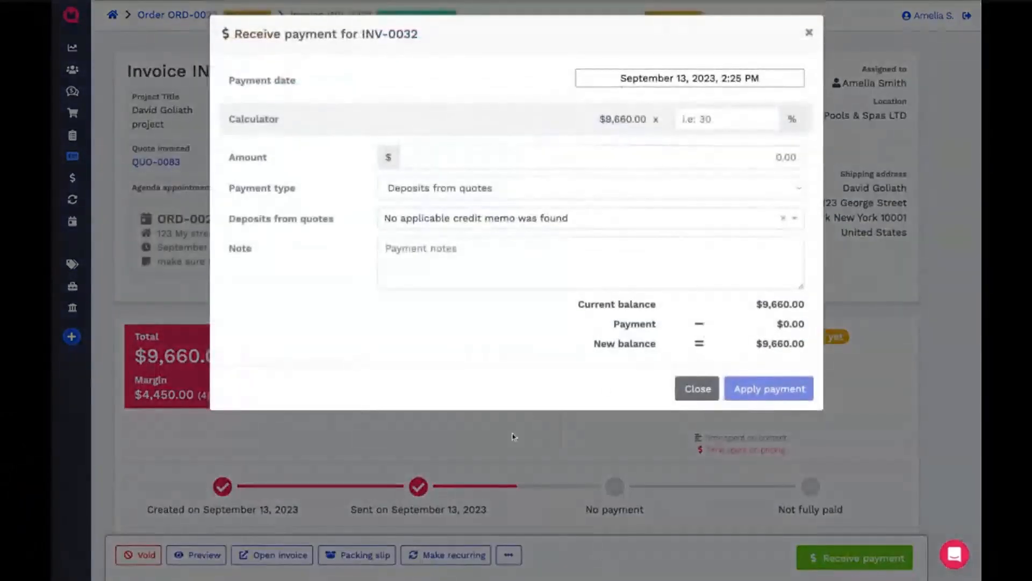
pyautogui.click(690, 390)
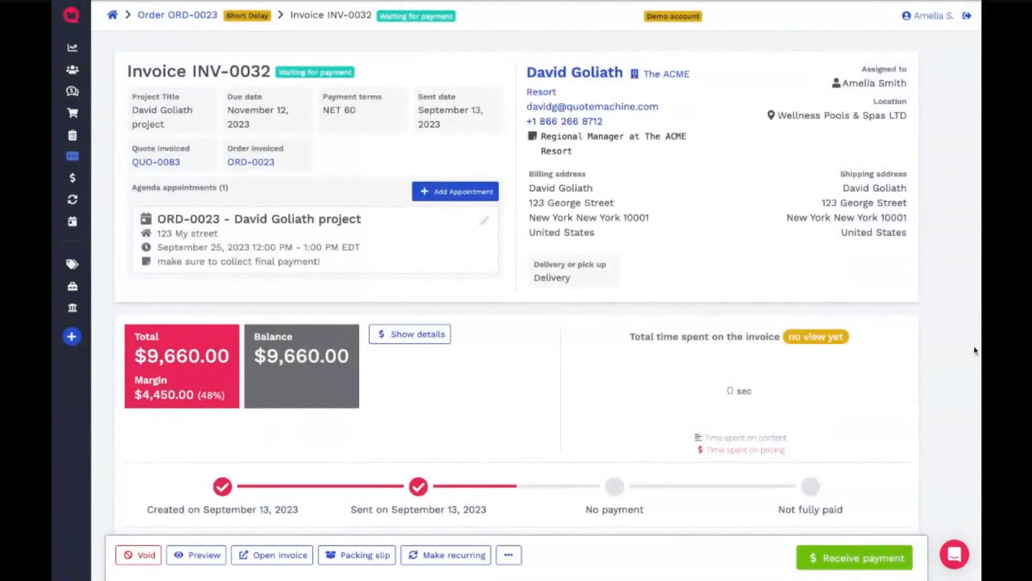
pyautogui.click(855, 558)
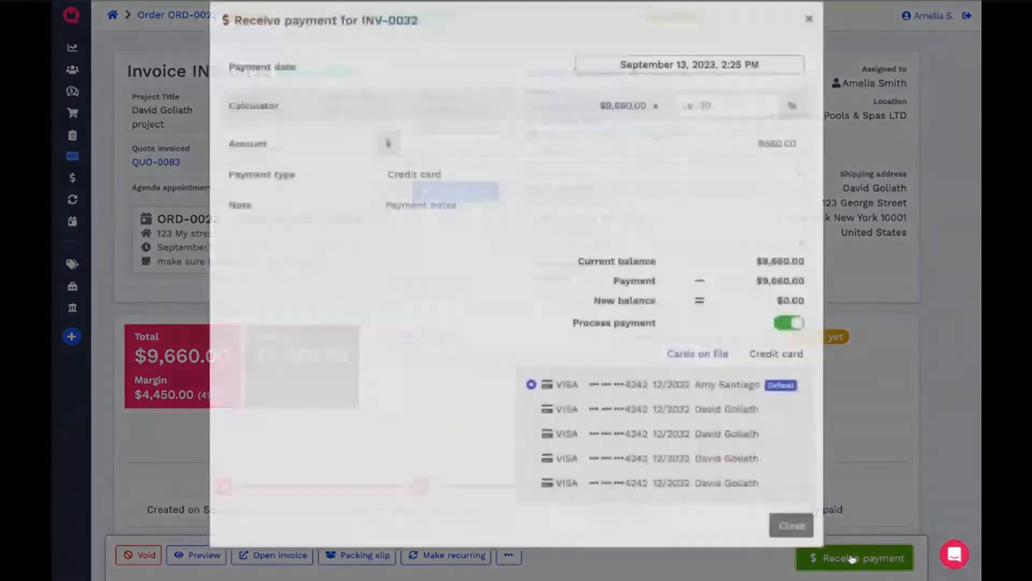
pyautogui.moveTo(636, 424); pyautogui.dragTo(490, 423)
pyautogui.click(529, 422)
pyautogui.click(788, 538)
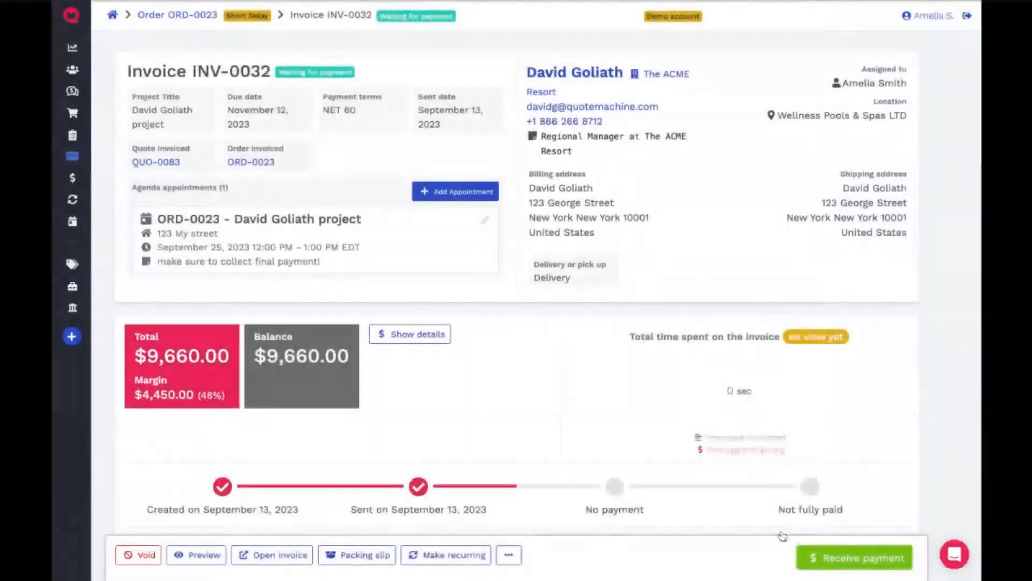
# - Pay the invoice's full $9,660.00 balance with the second Visa card on file and open the customer's record
pyautogui.click(820, 554)
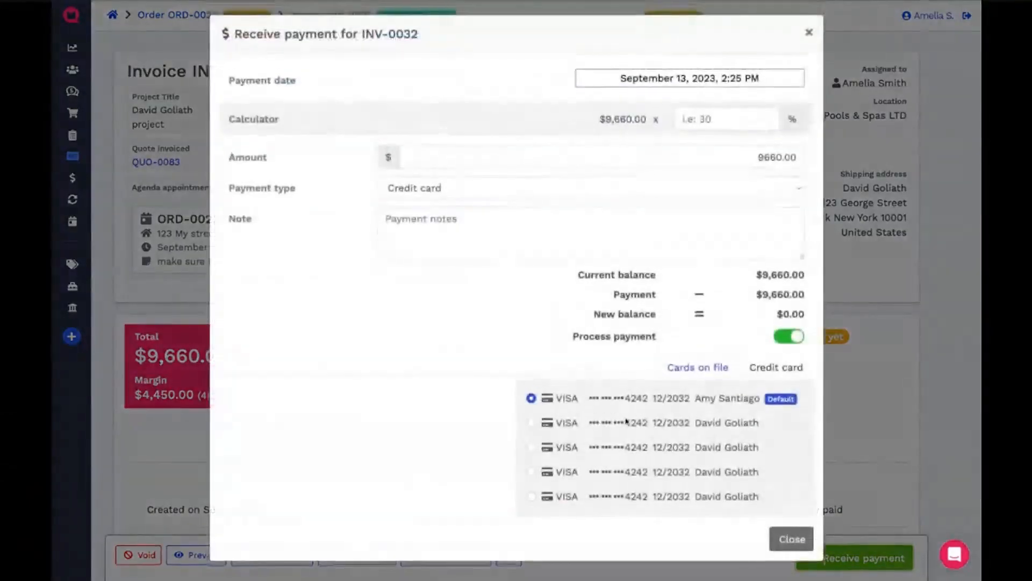
pyautogui.click(531, 415)
pyautogui.scroll(-1, 612, 441)
pyautogui.click(745, 490)
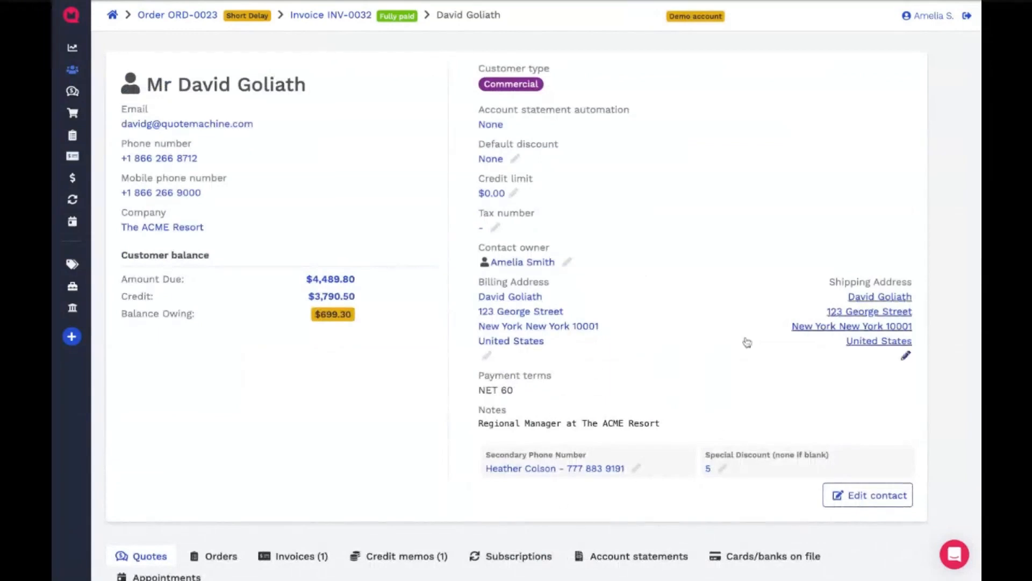
# - Examine the customer's record, including the payment terms, customer balance, contact details and quote history
pyautogui.scroll(-3, 728, 332)
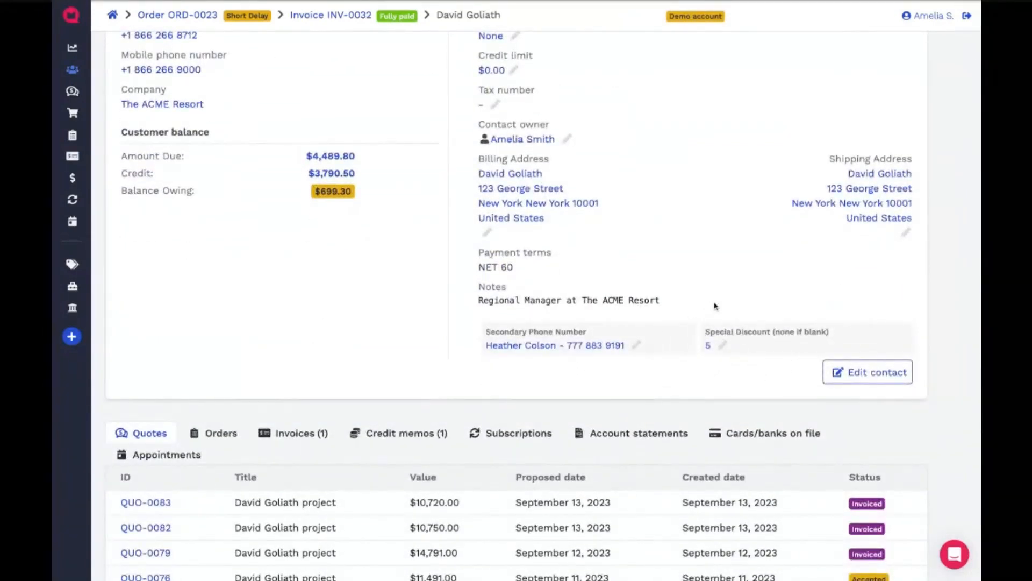
pyautogui.scroll(3, 714, 306)
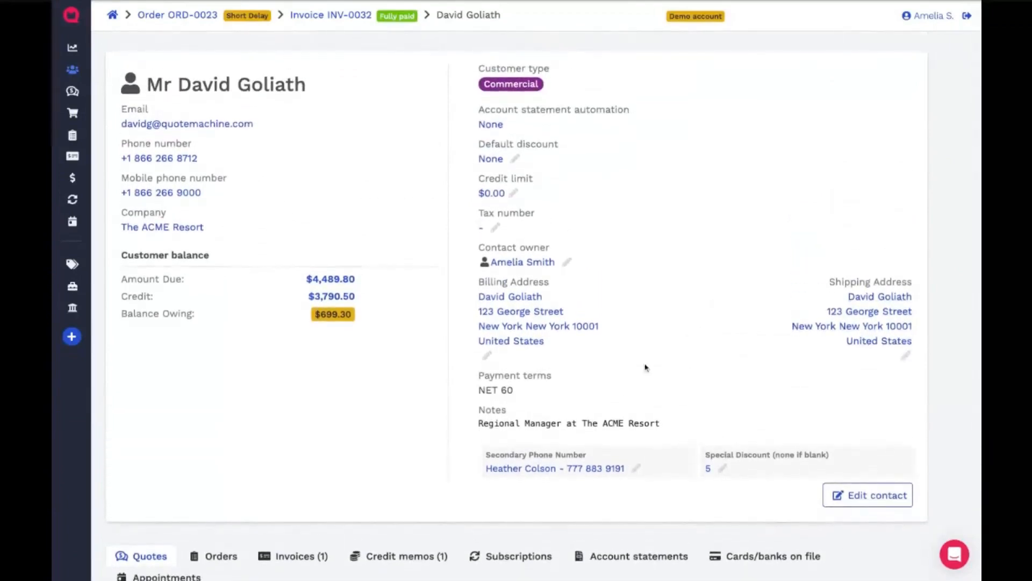
pyautogui.tripleClick(481, 391)
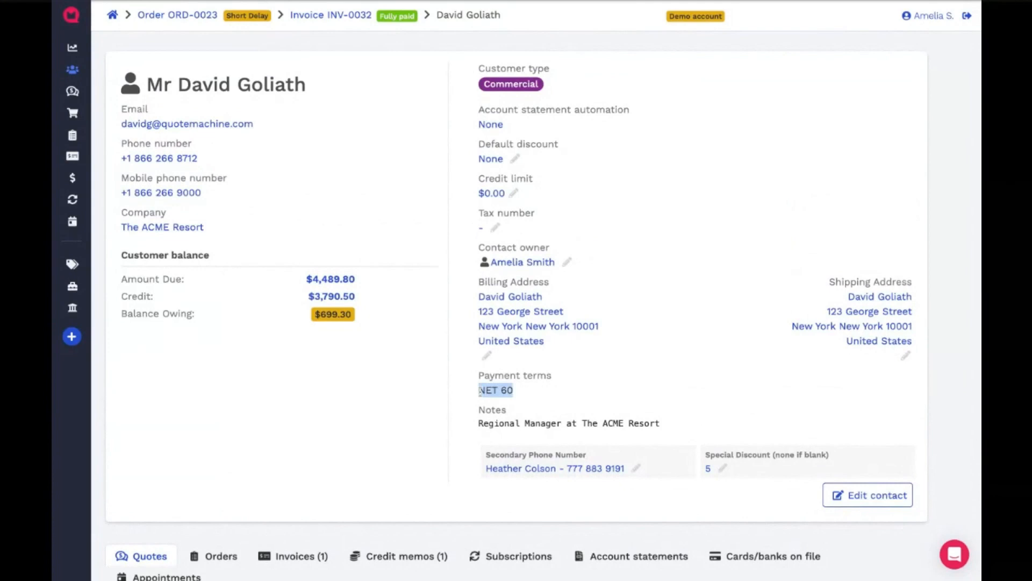
pyautogui.click(566, 398)
pyautogui.moveTo(480, 376); pyautogui.dragTo(529, 406)
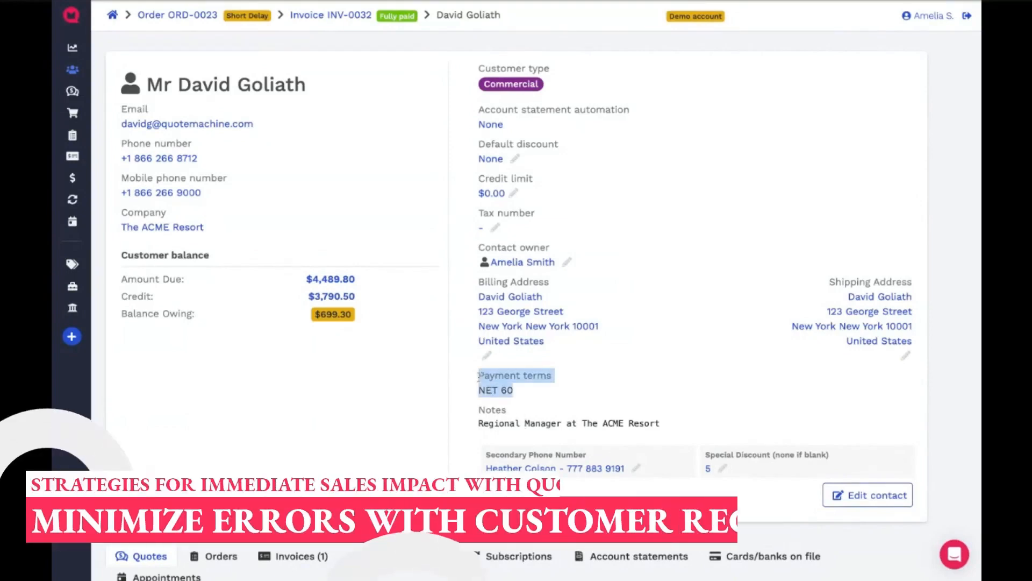
pyautogui.click(529, 406)
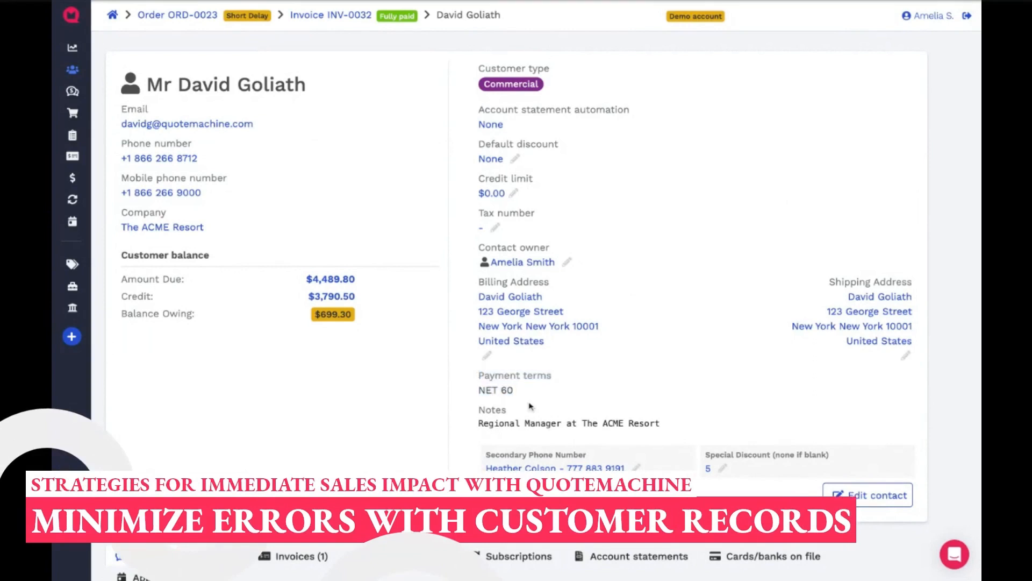
pyautogui.scroll(-1, 562, 385)
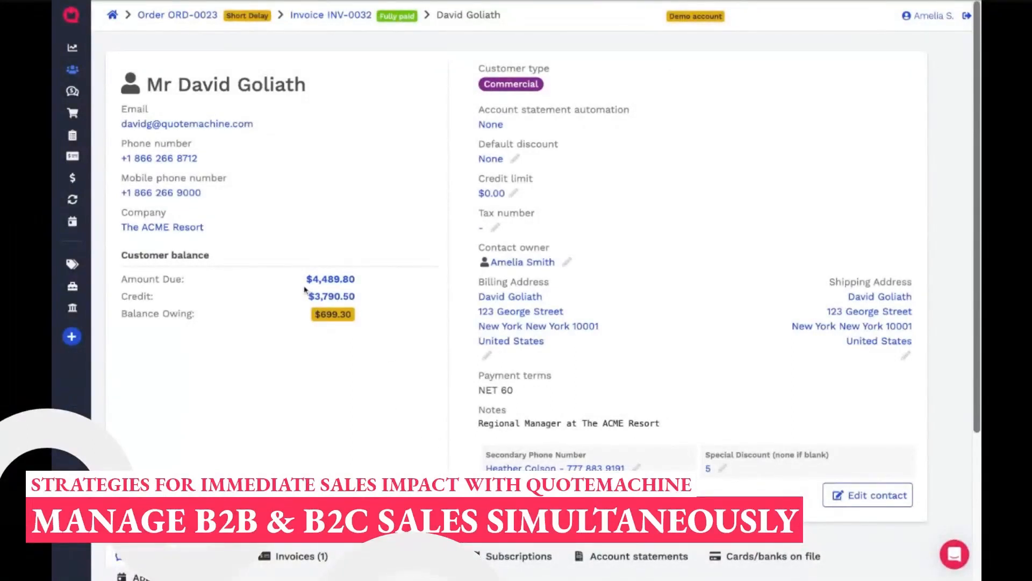
# - Open The ACME Resort's company record and review its balance, statement automation, employees and quotes
pyautogui.click(145, 228)
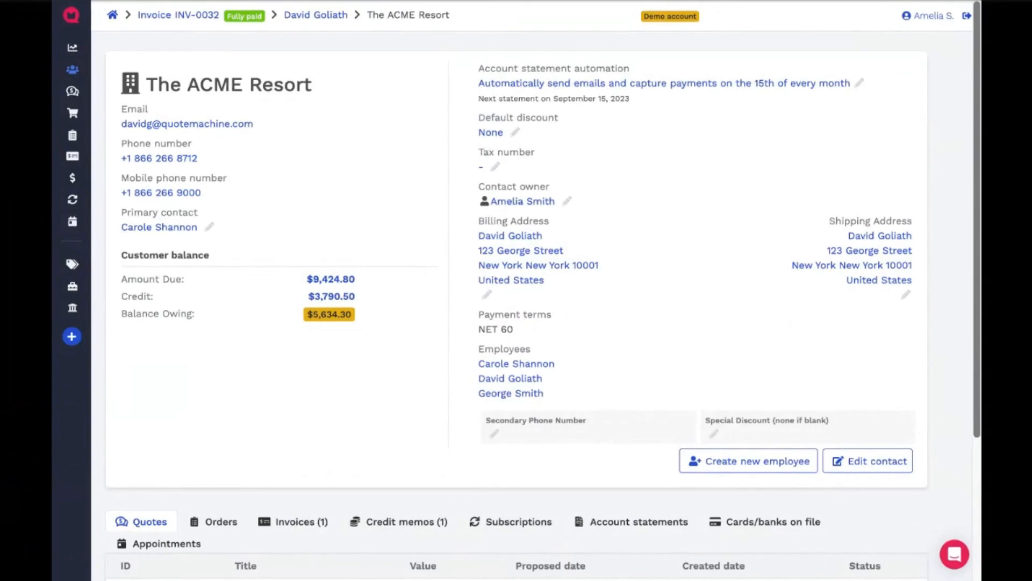
pyautogui.scroll(-2, 630, 375)
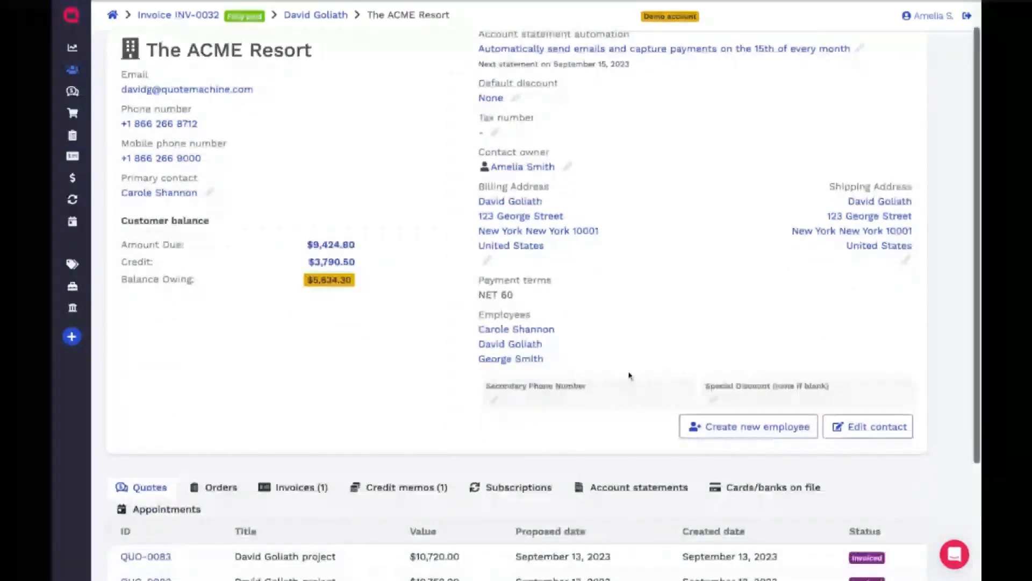
pyautogui.scroll(2, 630, 376)
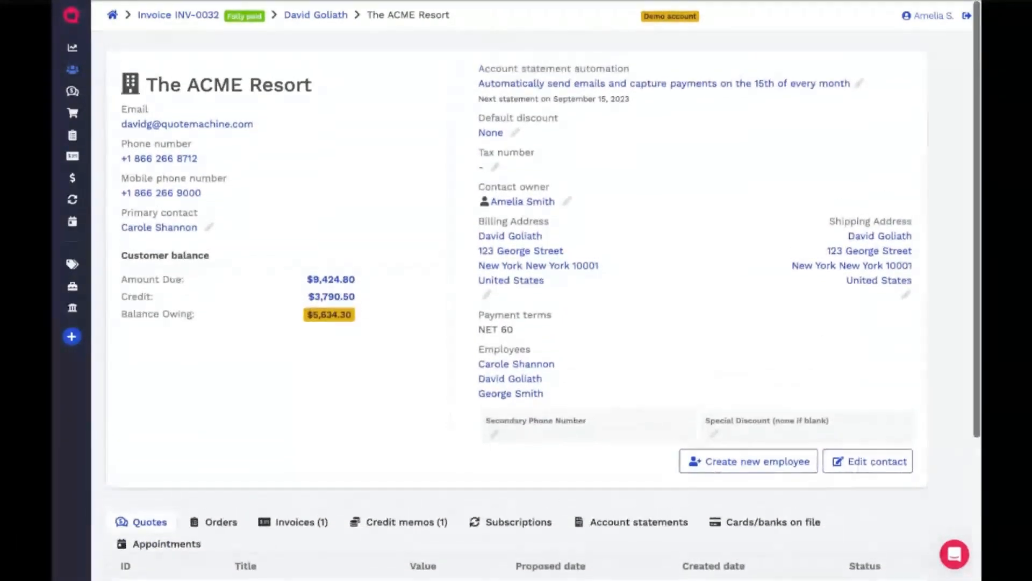
pyautogui.scroll(-2, 630, 376)
pyautogui.scroll(-1, 517, 306)
pyautogui.scroll(2, 516, 306)
# - Set the statement automation to attach the statement PDF, not capture payments automatically, and send on the 24th of every month
pyautogui.click(500, 84)
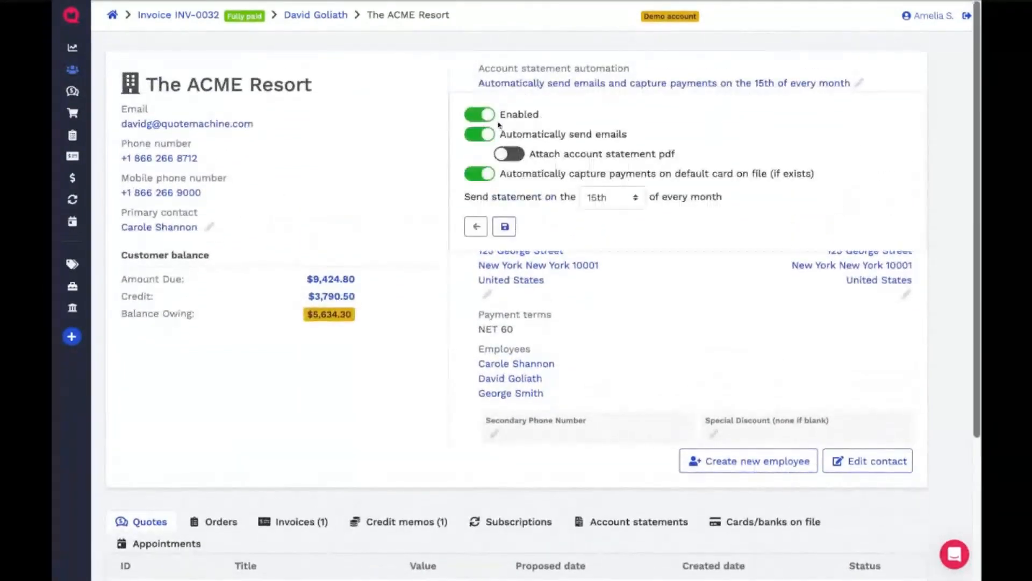
pyautogui.click(480, 118)
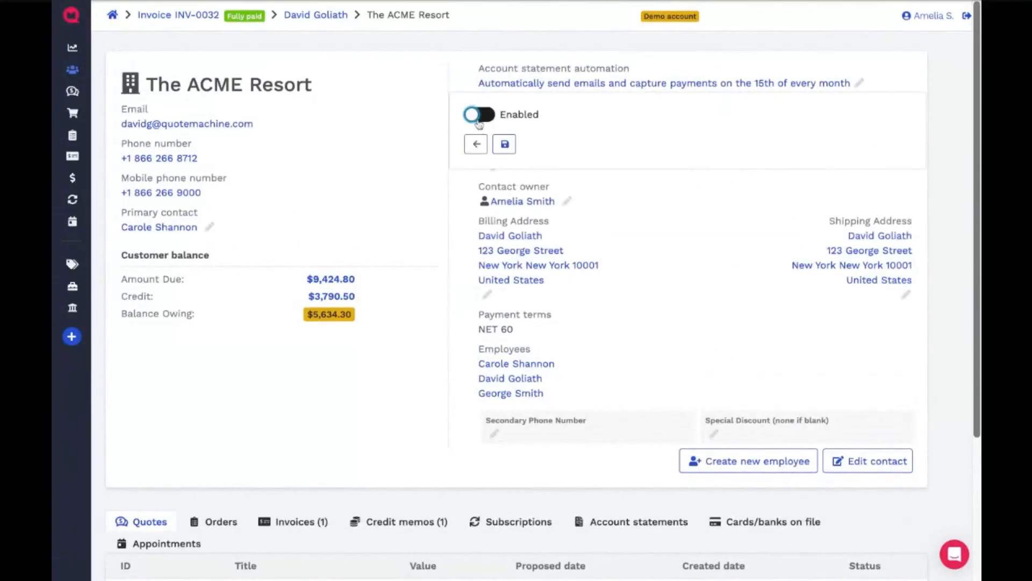
pyautogui.click(479, 119)
pyautogui.click(507, 155)
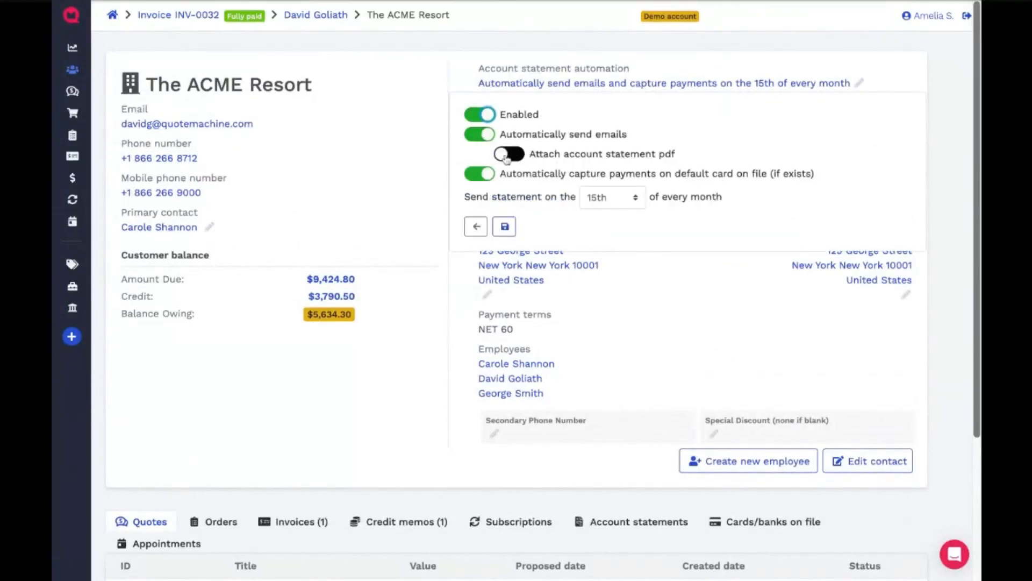
pyautogui.click(479, 173)
pyautogui.click(633, 204)
pyautogui.click(633, 207)
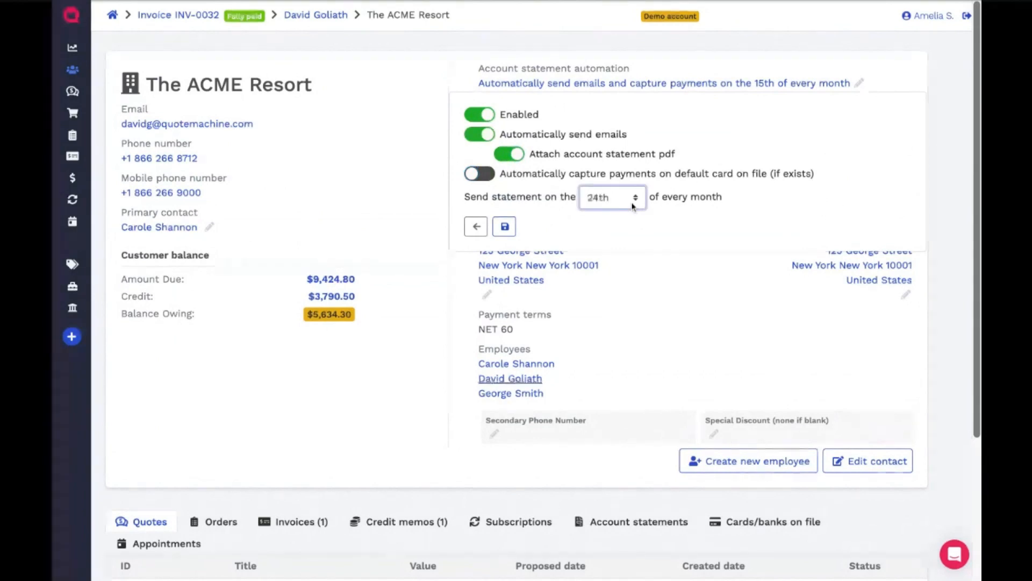
pyautogui.click(505, 231)
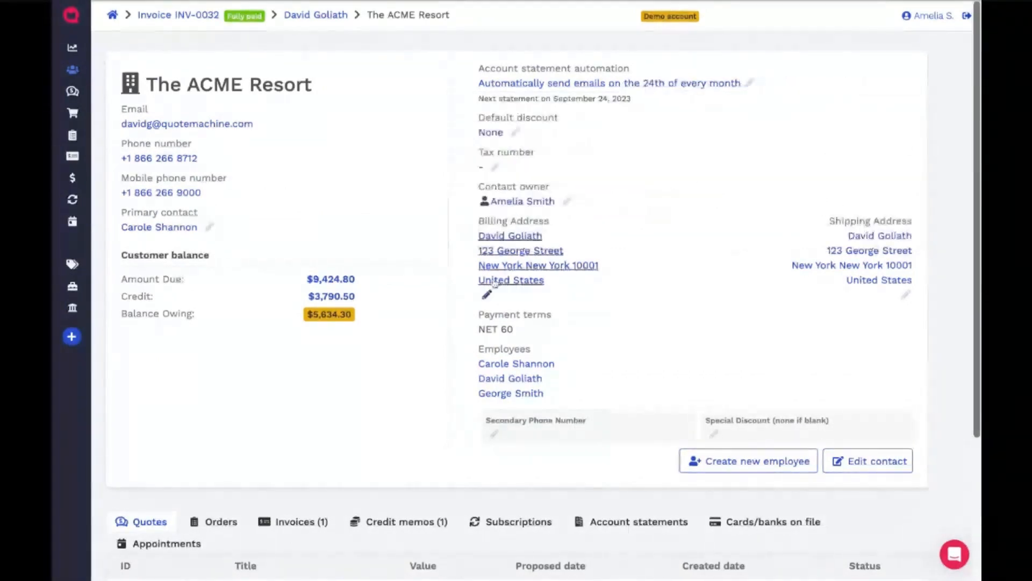
# - Open the company's September 13, 2023 account statement and examine its invoices, credit memo and full or custom payment options
pyautogui.scroll(-4, 613, 415)
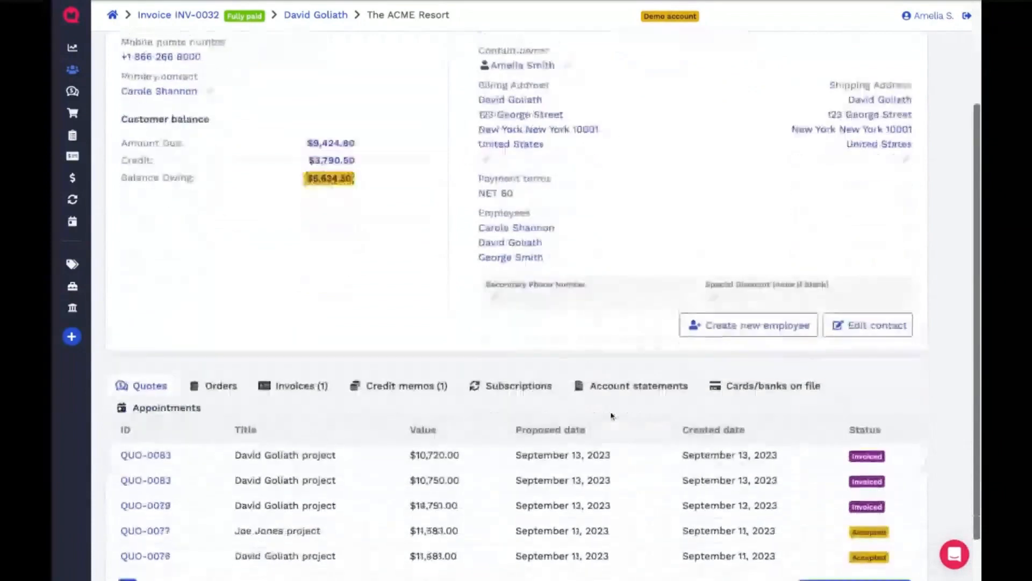
pyautogui.click(624, 332)
pyautogui.scroll(-2, 872, 464)
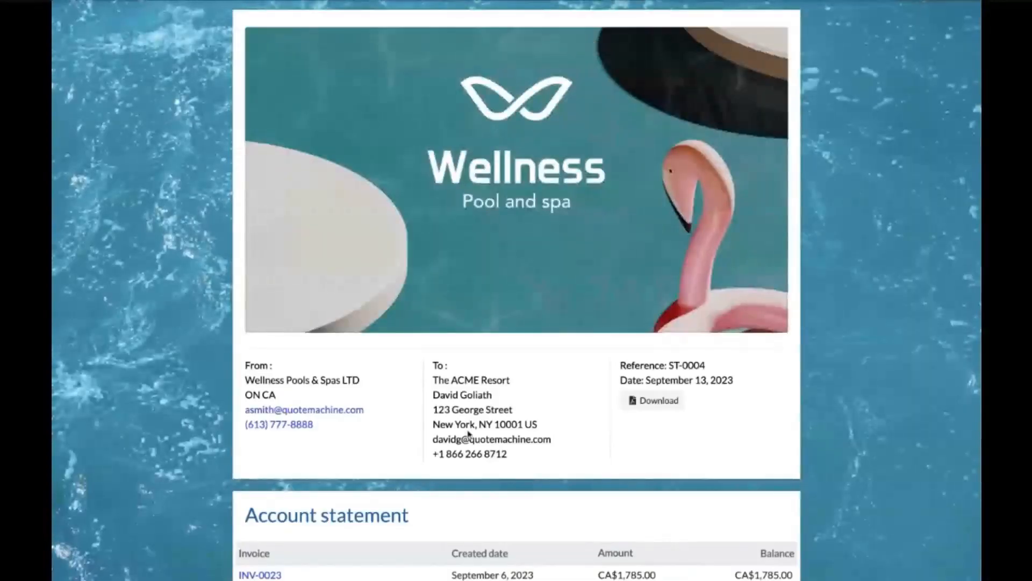
pyautogui.scroll(-5, 468, 434)
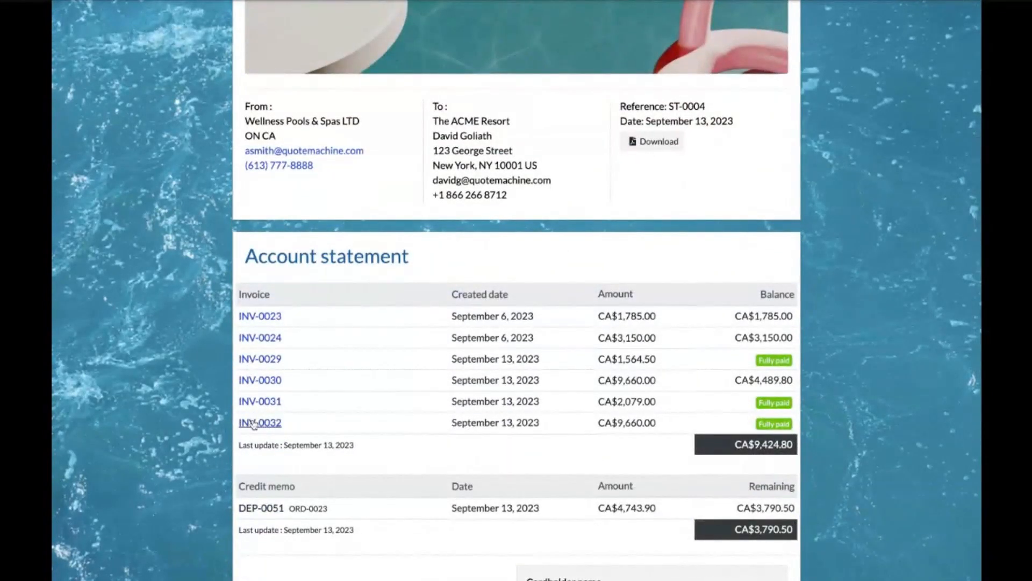
pyautogui.scroll(-5, 254, 424)
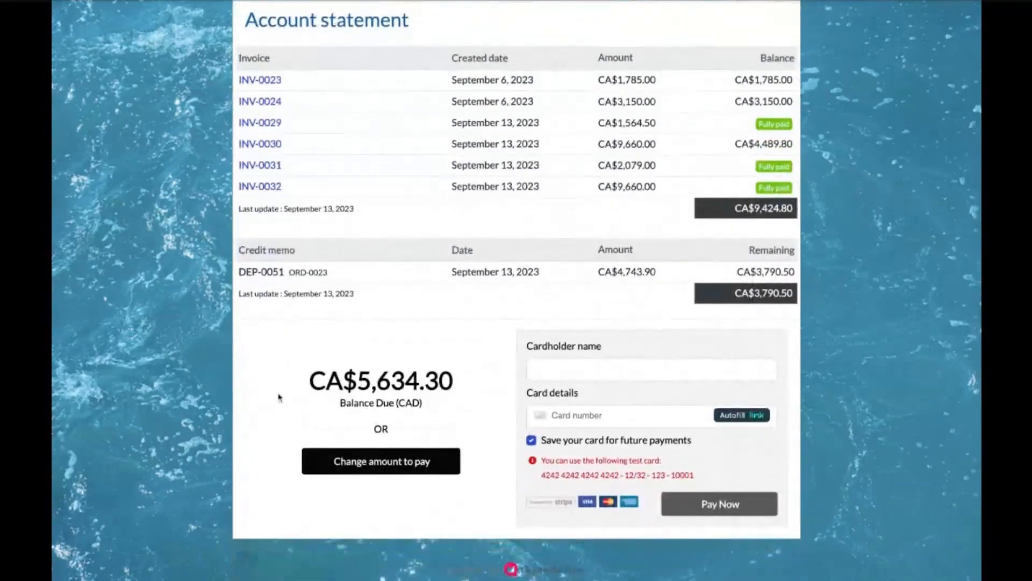
pyautogui.click(392, 467)
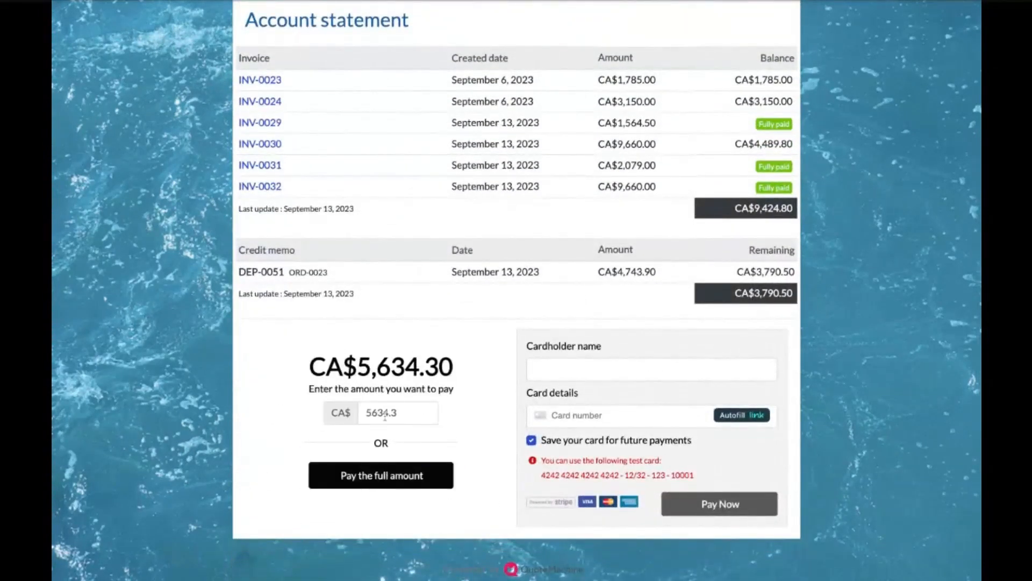
pyautogui.click(367, 476)
pyautogui.scroll(10, 264, 396)
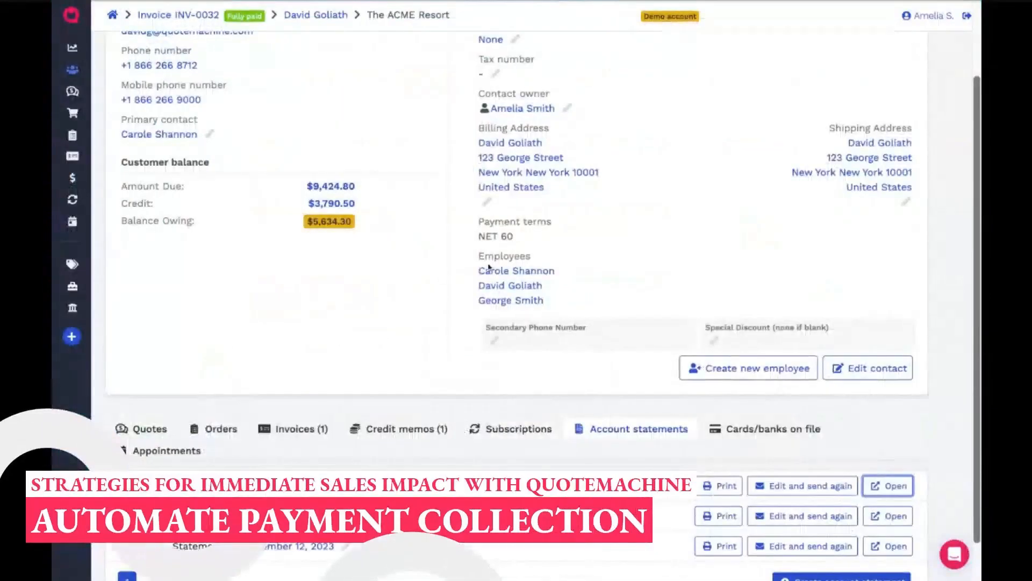
# - Enable automatic payment capture on the default card on file in the company's account statement automation and save the settings
pyautogui.scroll(2, 488, 266)
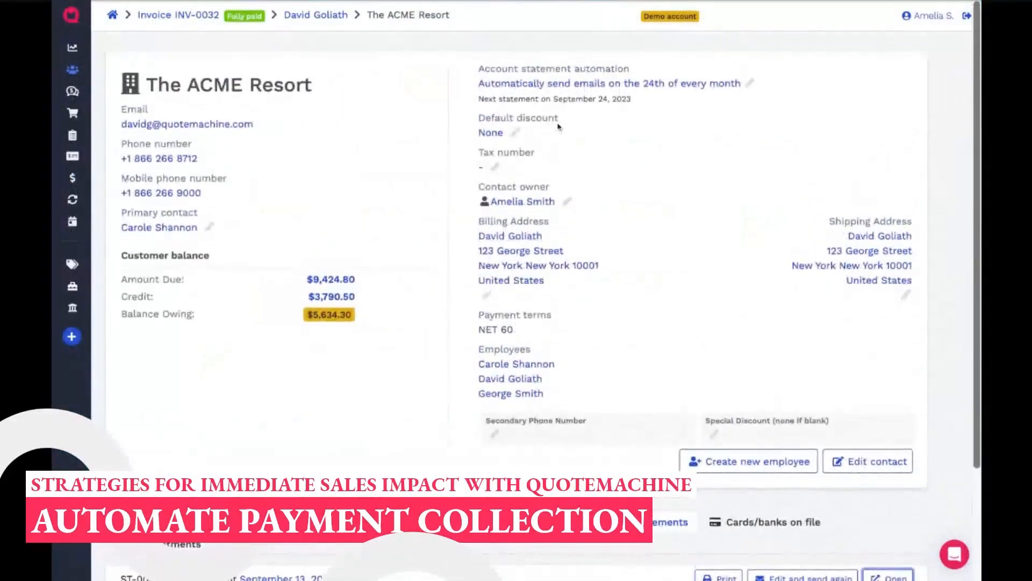
pyautogui.click(554, 83)
pyautogui.click(481, 173)
pyautogui.click(481, 173)
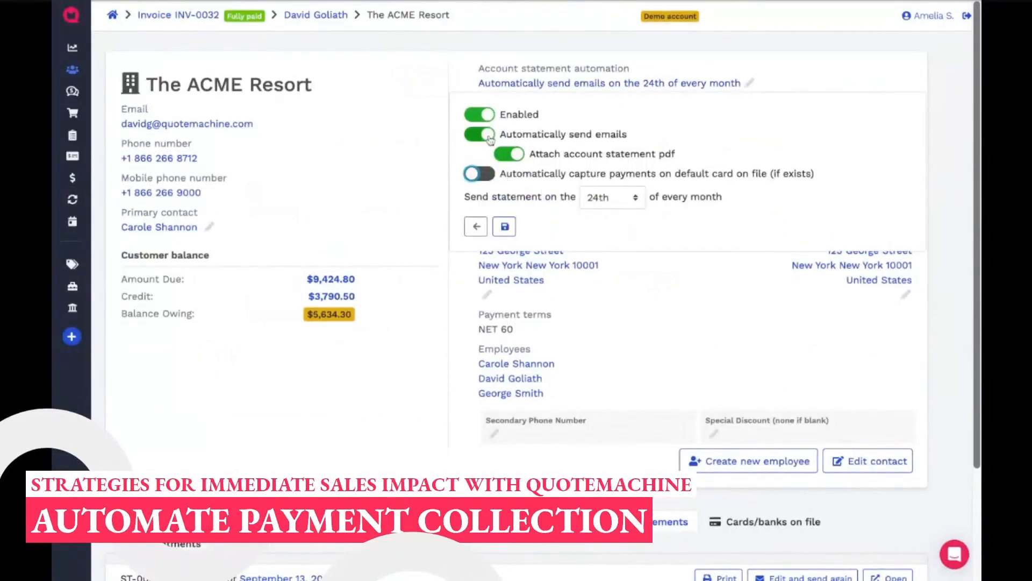
pyautogui.tripleClick(508, 136)
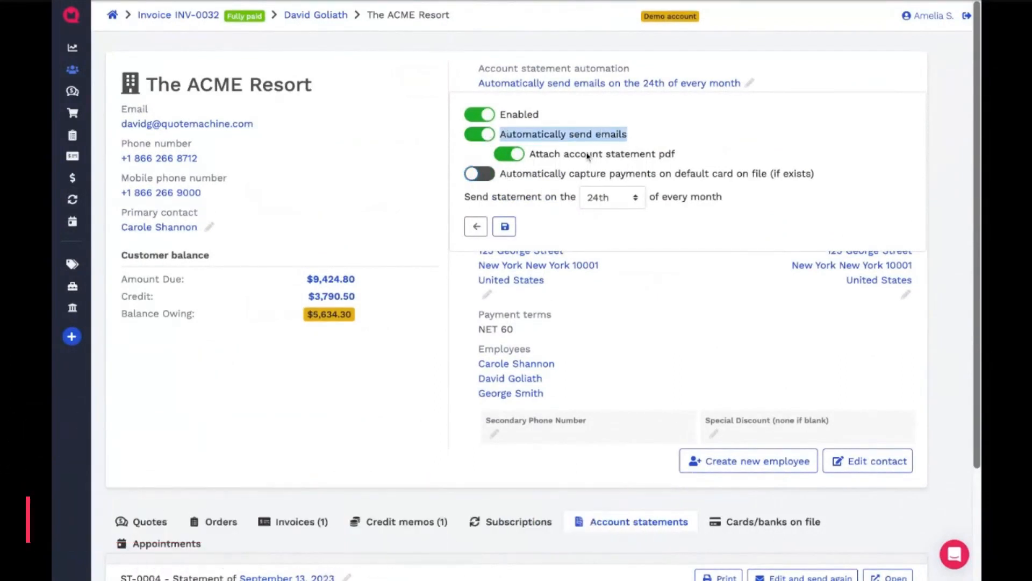
pyautogui.click(505, 179)
pyautogui.click(504, 178)
pyautogui.tripleClick(843, 178)
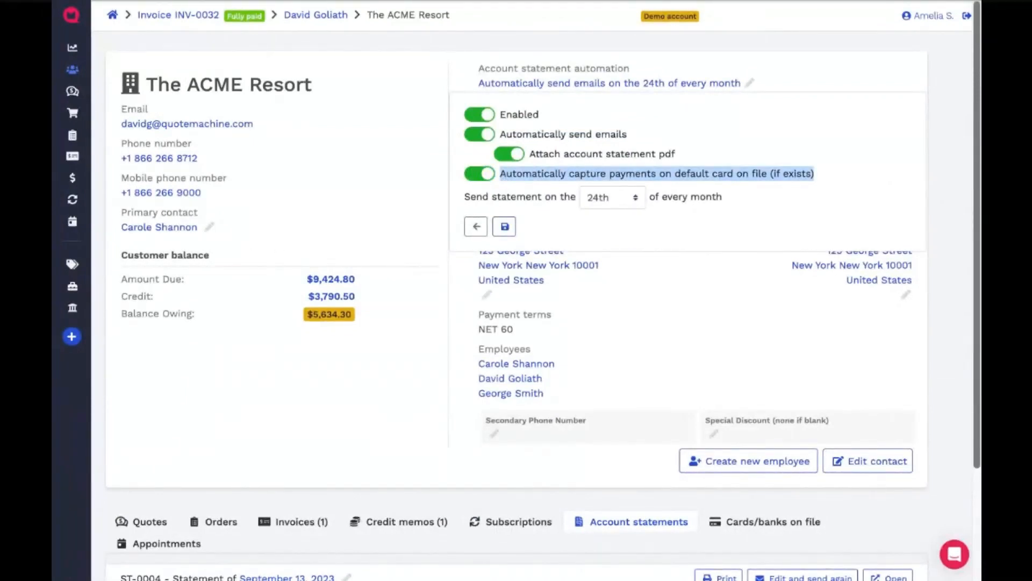
pyautogui.click(504, 226)
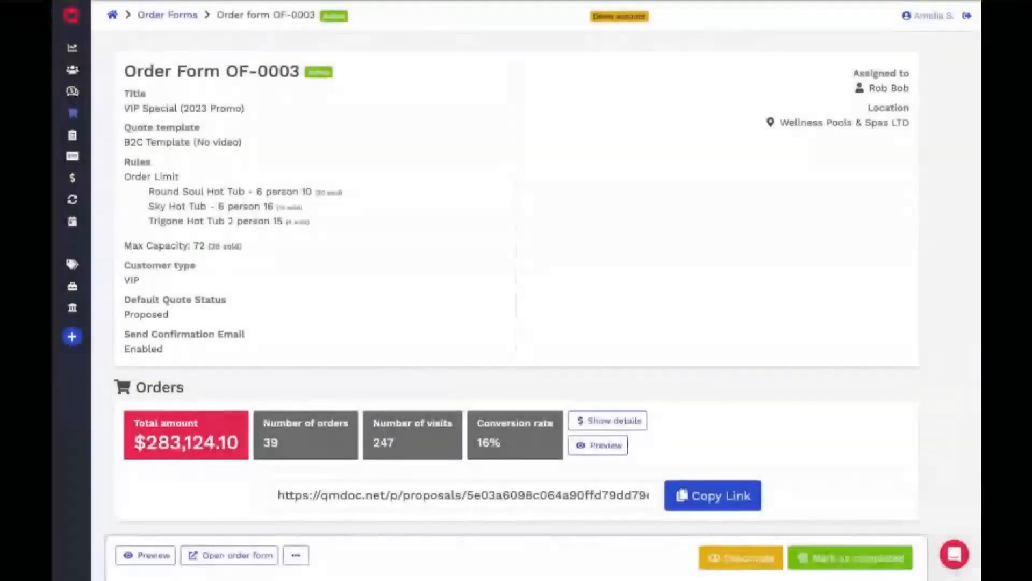
# - Edit order form OF-0003, set its allowed customer type to VIP, and check the required customer tags option
pyautogui.click(296, 557)
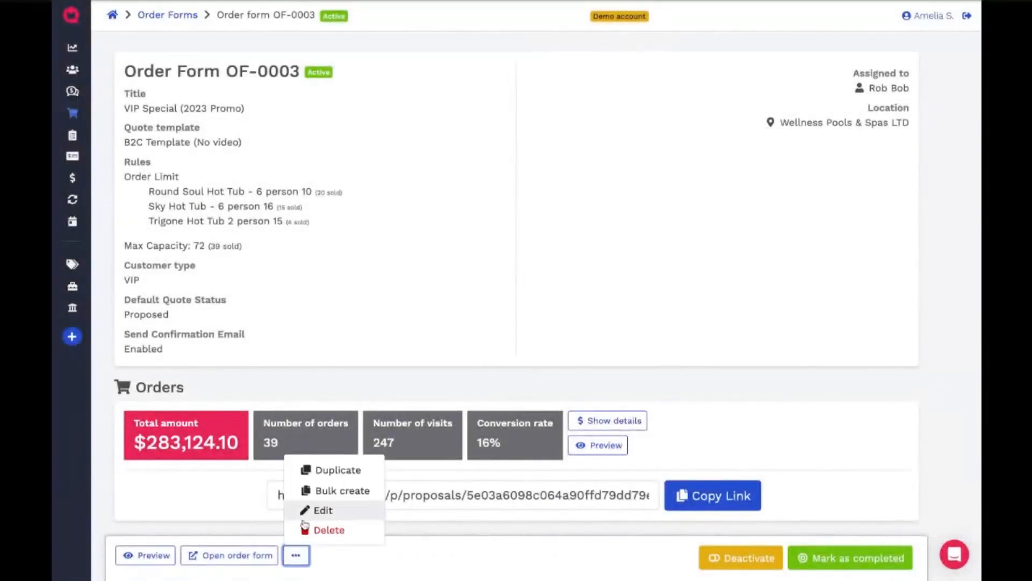
pyautogui.click(307, 509)
pyautogui.scroll(-2, 576, 403)
pyautogui.scroll(-6, 575, 404)
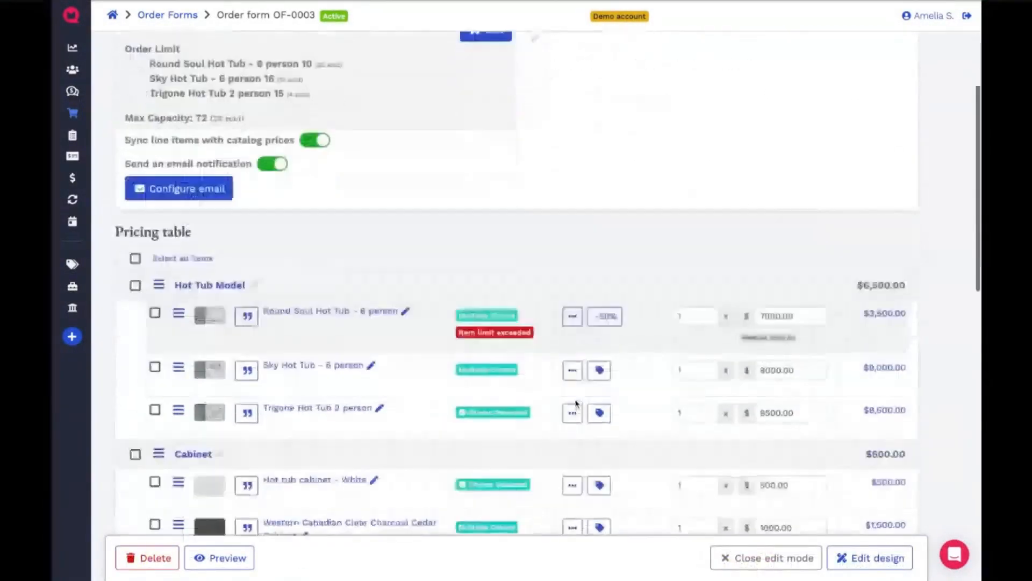
pyautogui.scroll(7, 417, 421)
pyautogui.click(538, 239)
pyautogui.click(559, 278)
pyautogui.click(931, 301)
pyautogui.click(563, 301)
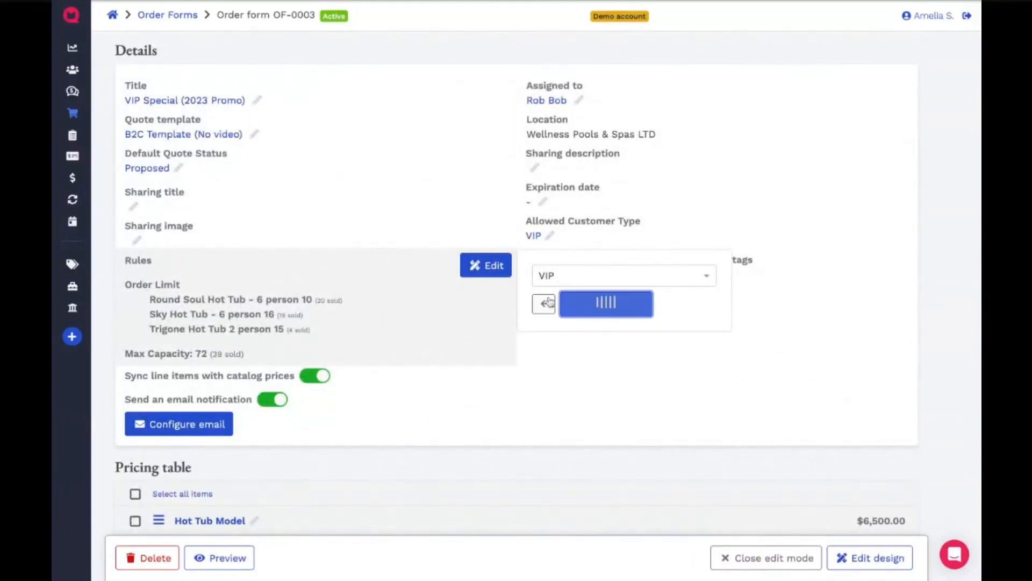
pyautogui.click(535, 276)
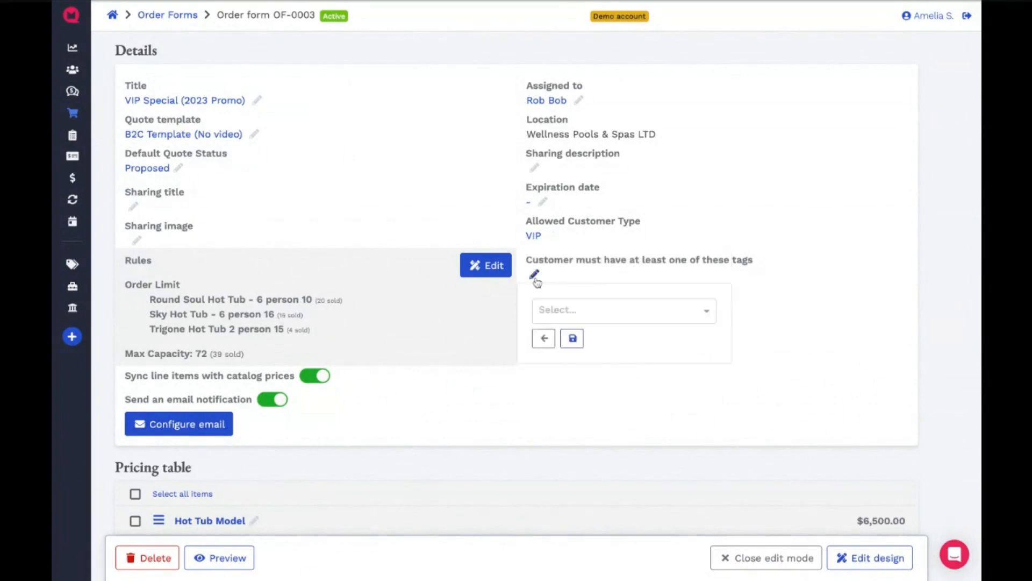
pyautogui.click(766, 557)
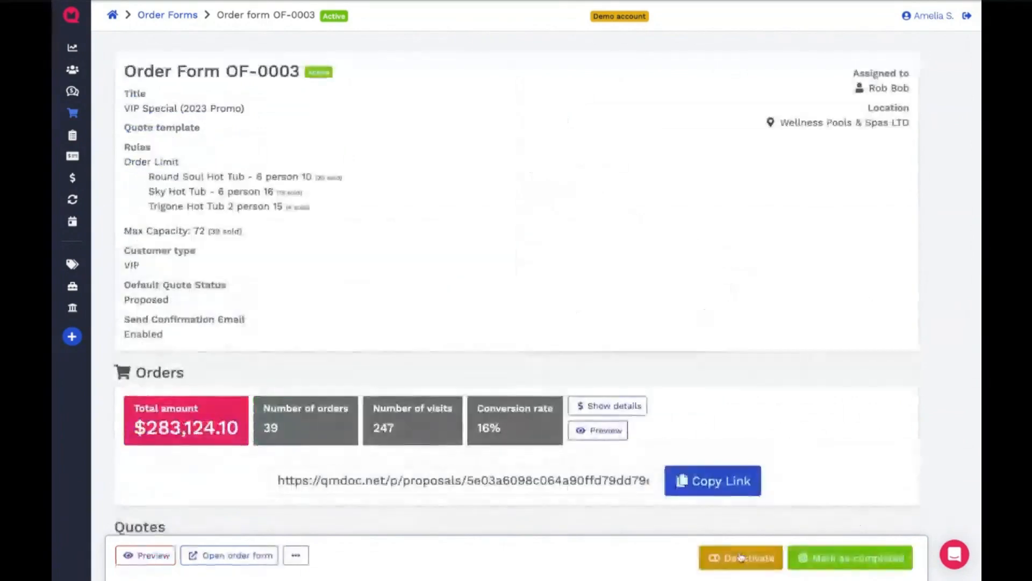
# - Open the customer-facing order form, review its hot tub sections, and try to continue to payment with the filled-in contact information
pyautogui.click(259, 556)
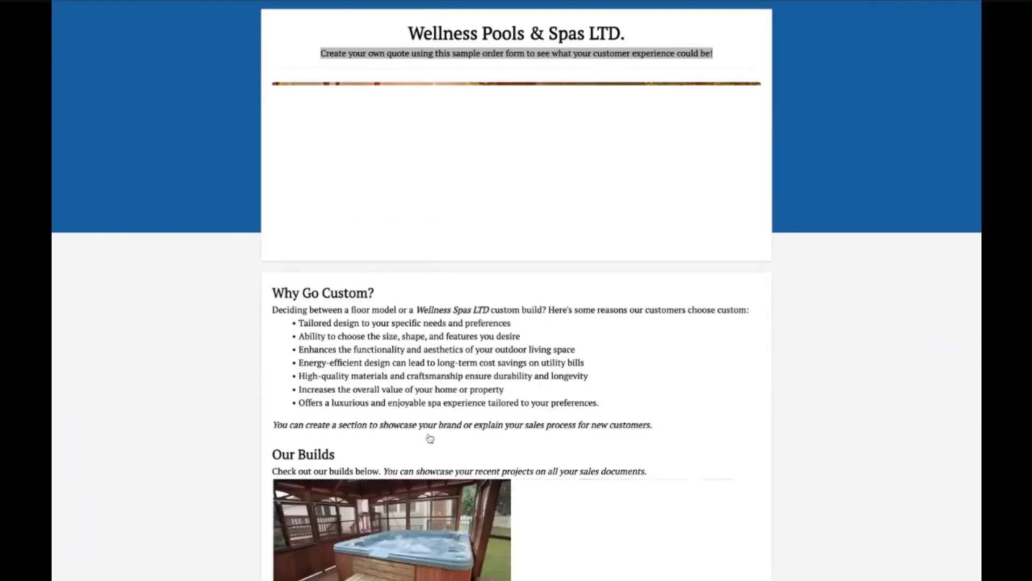
pyautogui.scroll(-20, 431, 438)
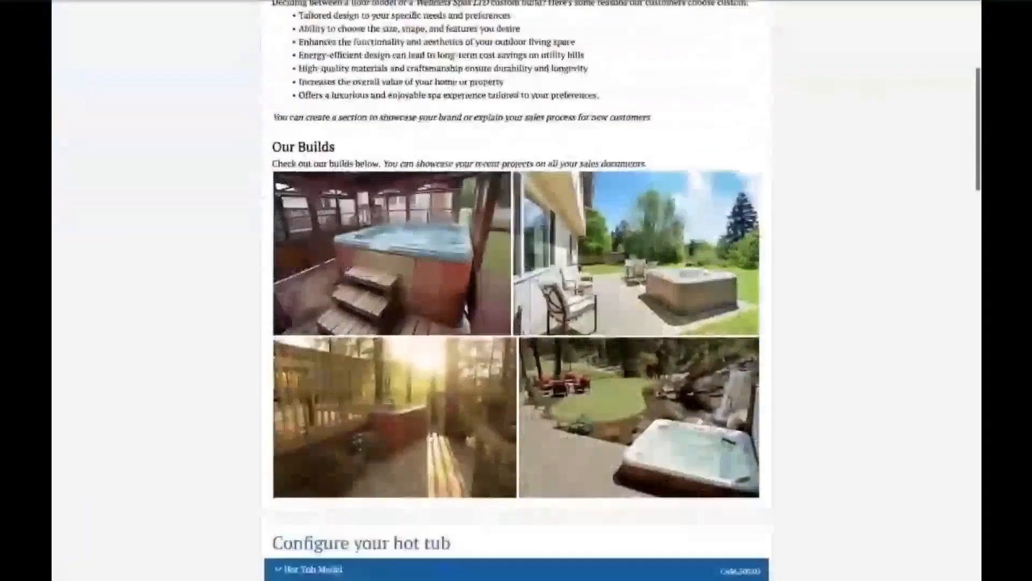
pyautogui.scroll(-20, 676, 460)
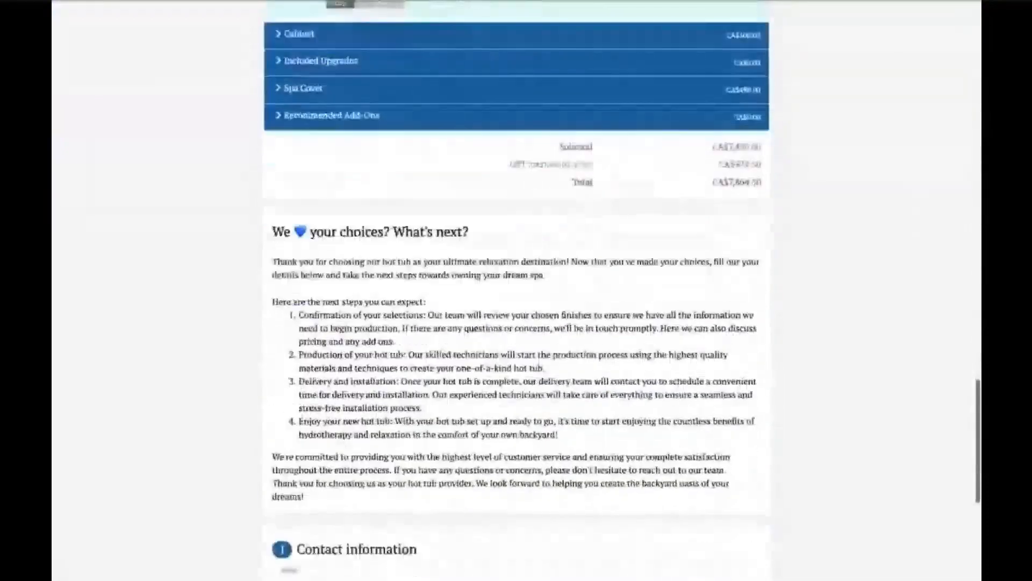
pyautogui.click(676, 458)
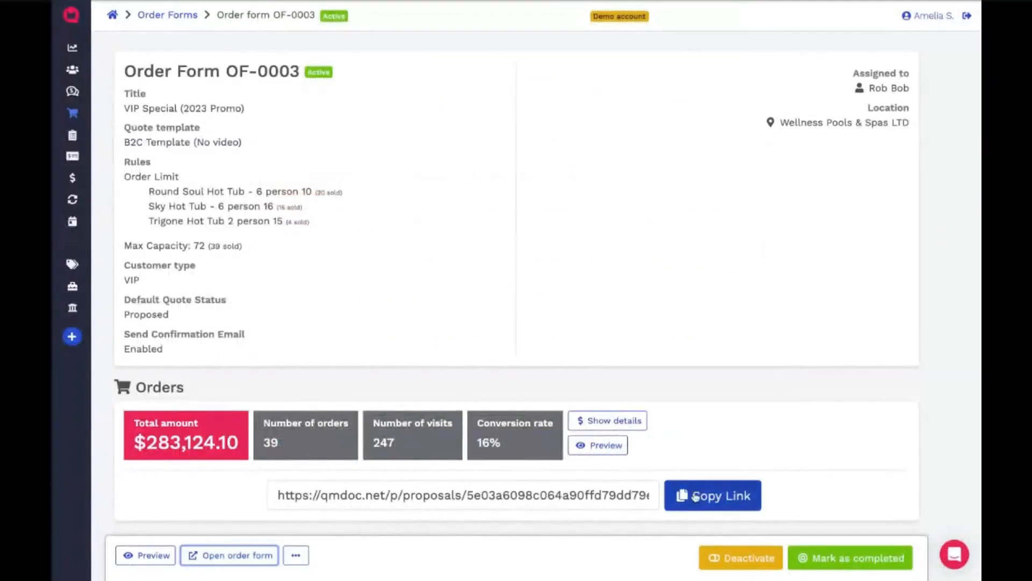
# - Copy the link of order form OF-0003 and look through the quotes listed under its order statistics
pyautogui.click(680, 491)
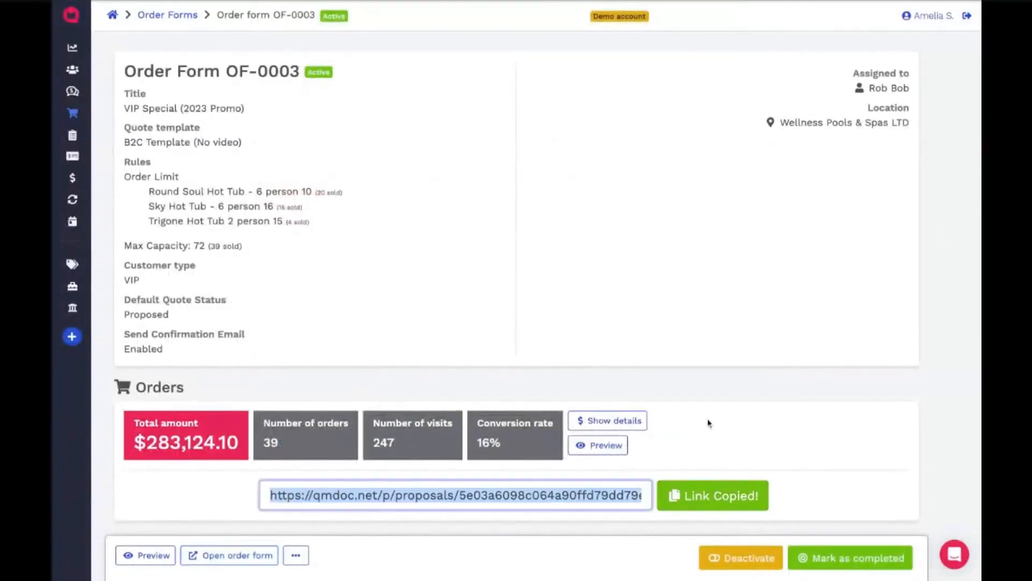
pyautogui.scroll(-4, 709, 423)
pyautogui.click(618, 331)
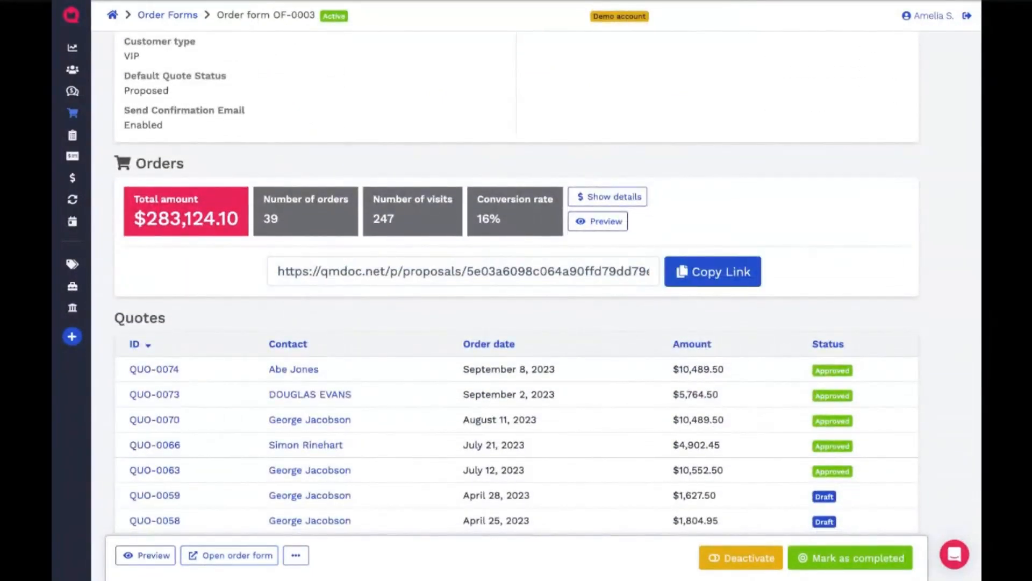